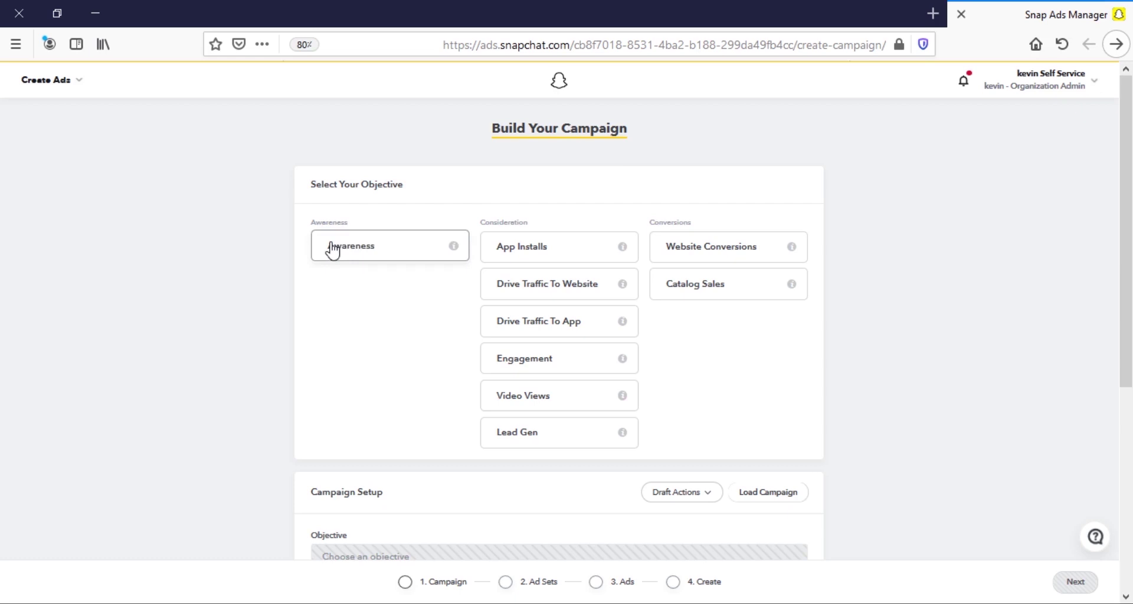
Pick the Awareness objective card and leave the campaign name as Awareness.
left_click(332, 250)
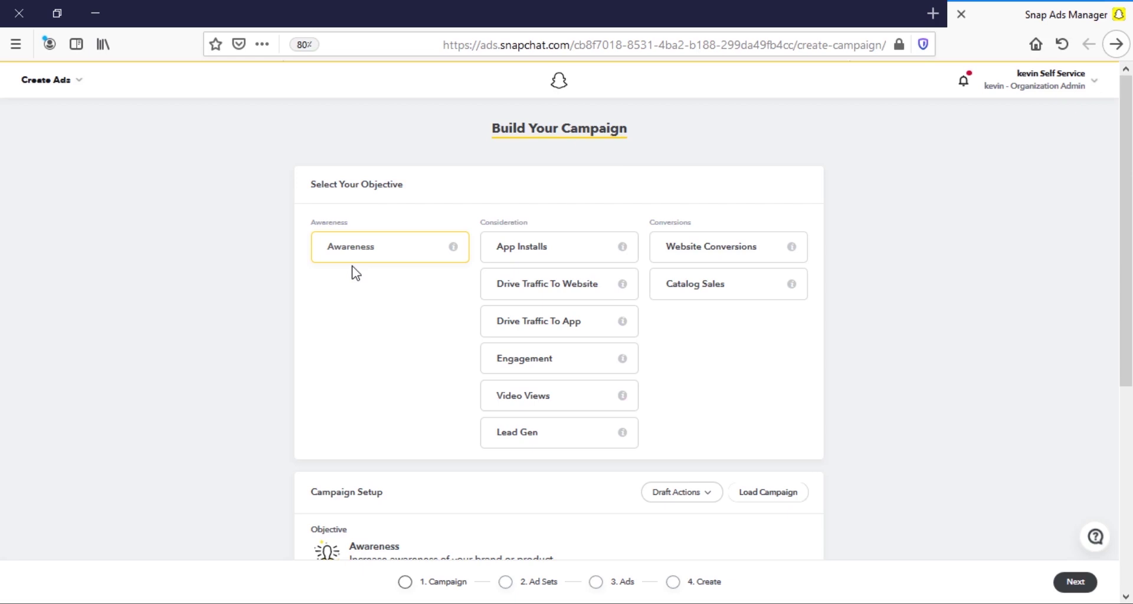
scroll(401, 336, "down", 5)
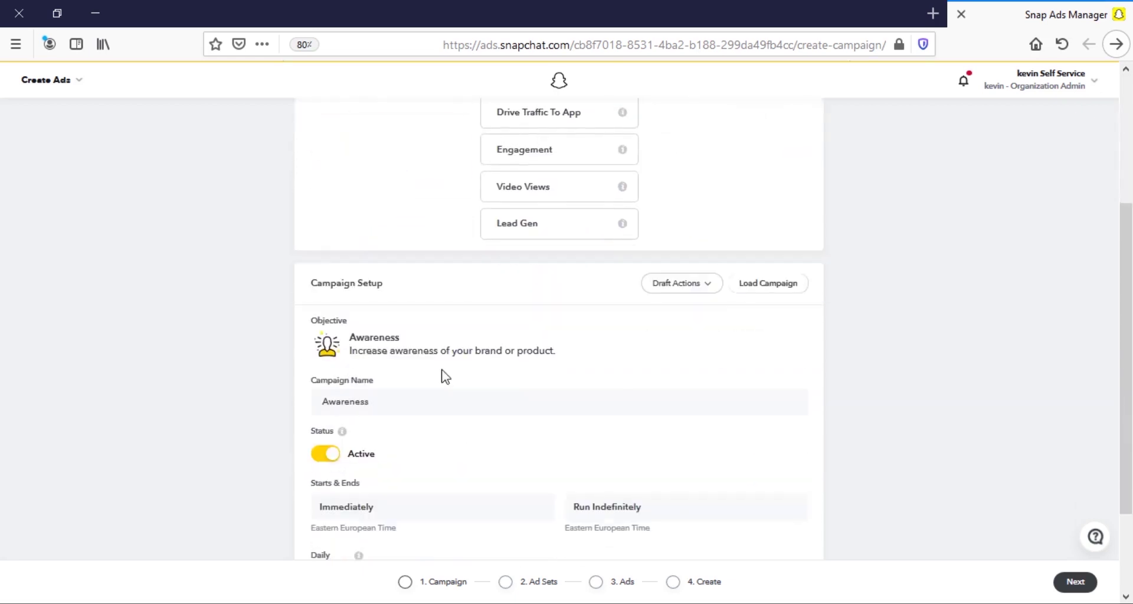
left_click(346, 325)
double_click(347, 325)
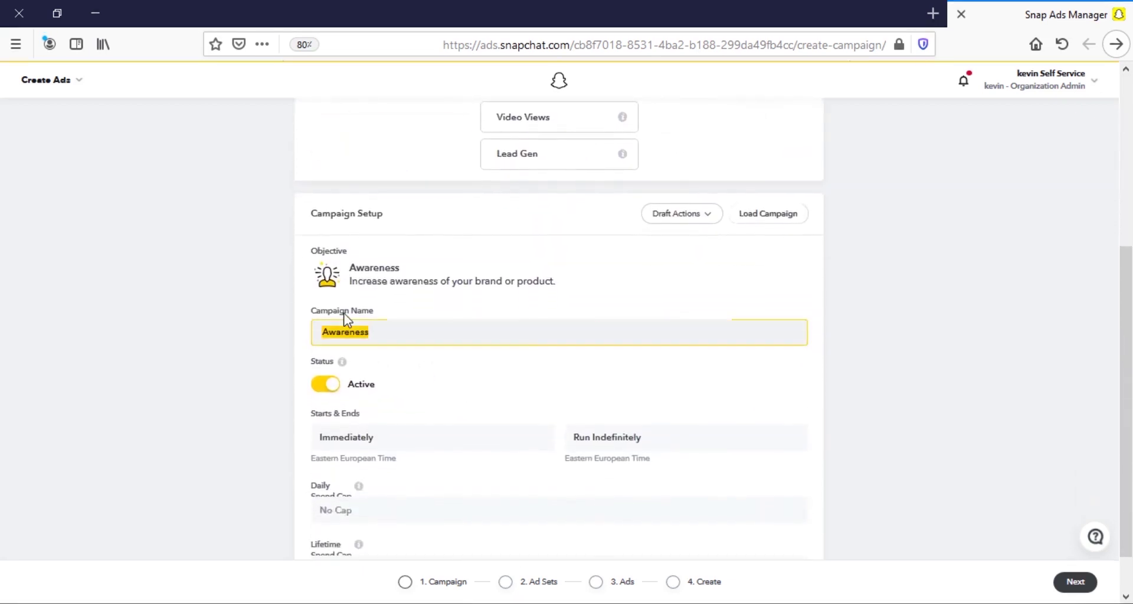
left_click(348, 324)
double_click(375, 334)
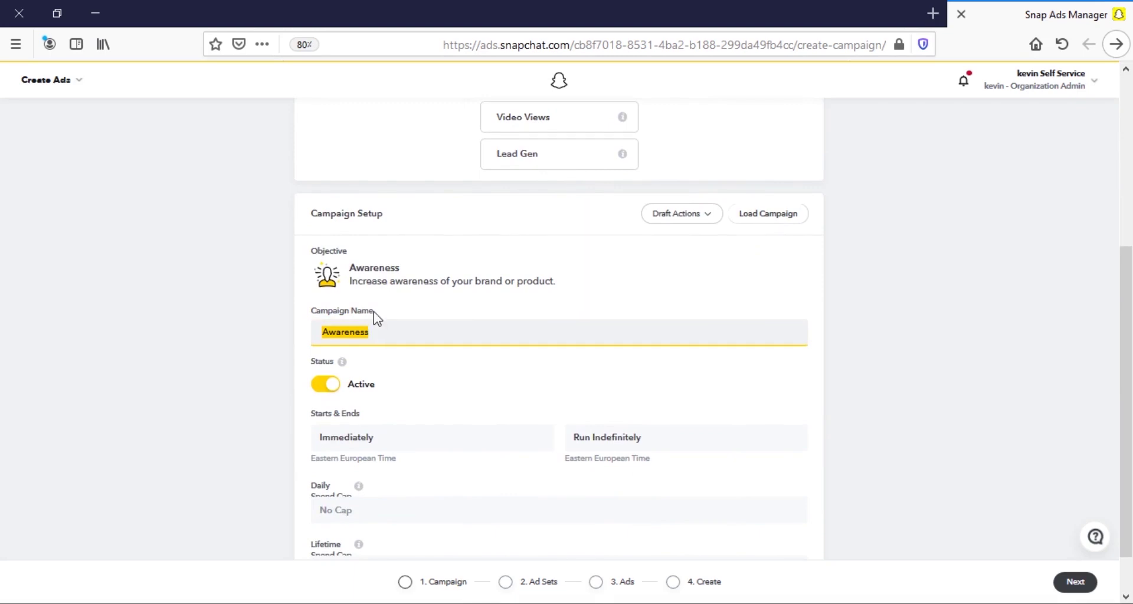
scroll(331, 371, "down", 1)
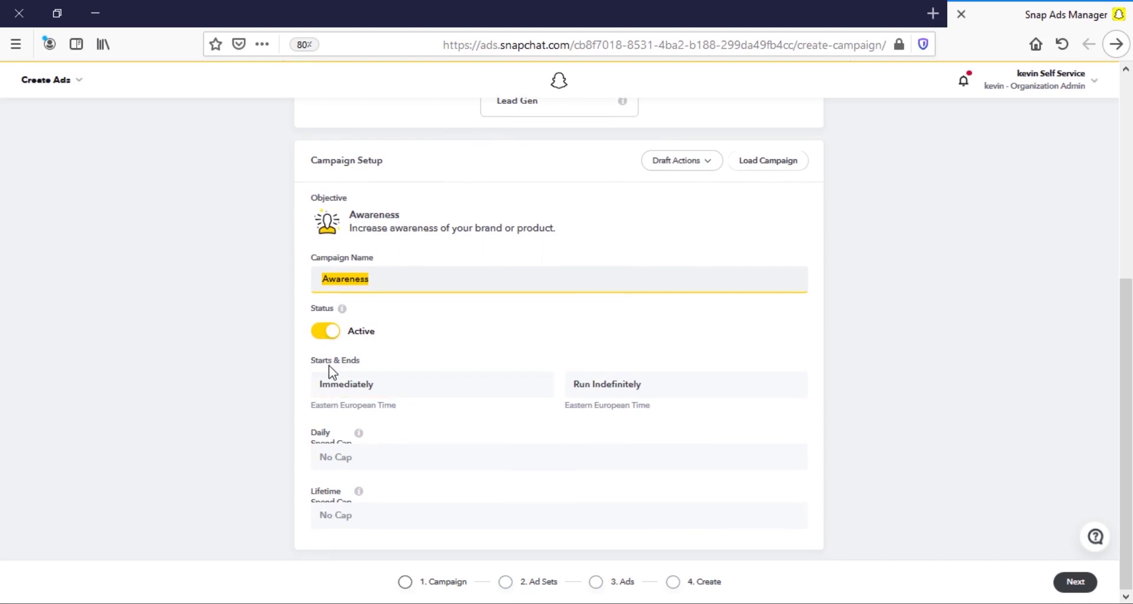
Set the campaign start date to Apr 3 and end date to Apr 29, 2020.
left_click(331, 384)
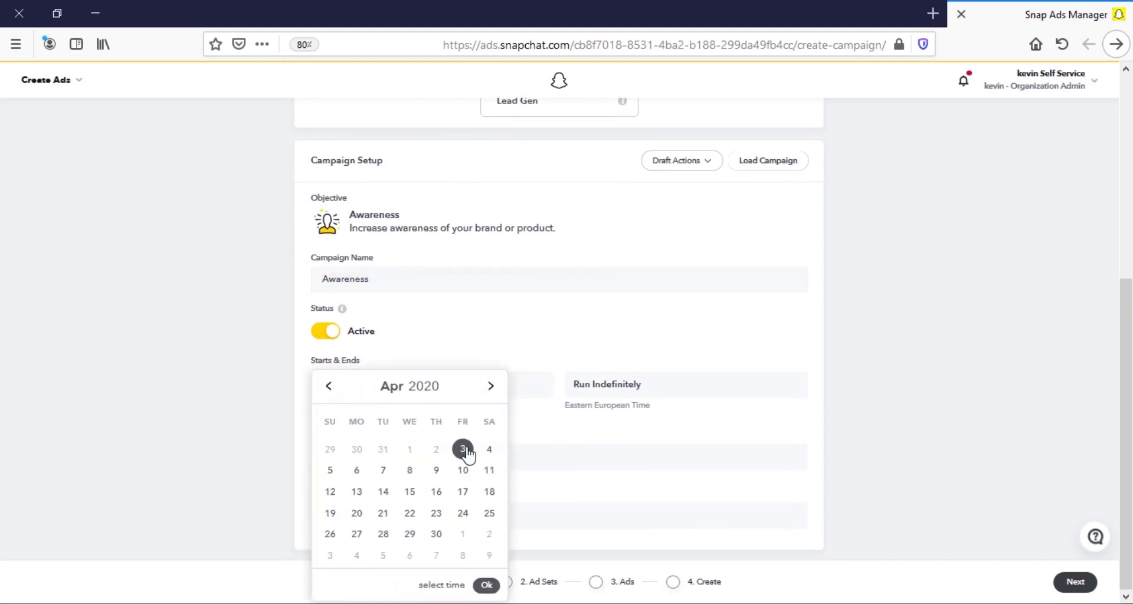
left_click(561, 346)
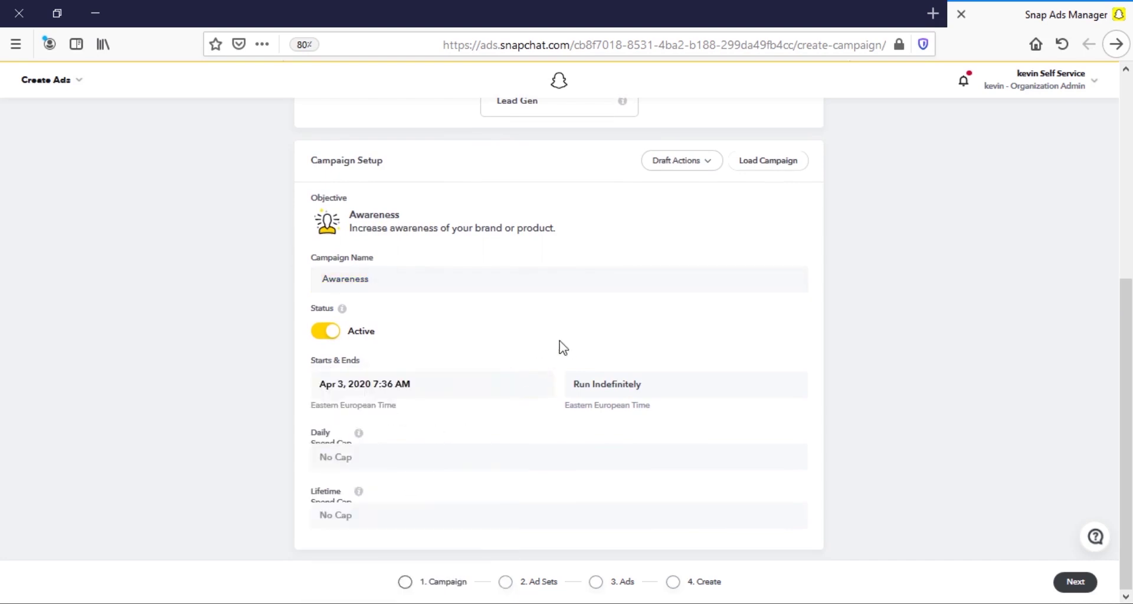
left_click(607, 381)
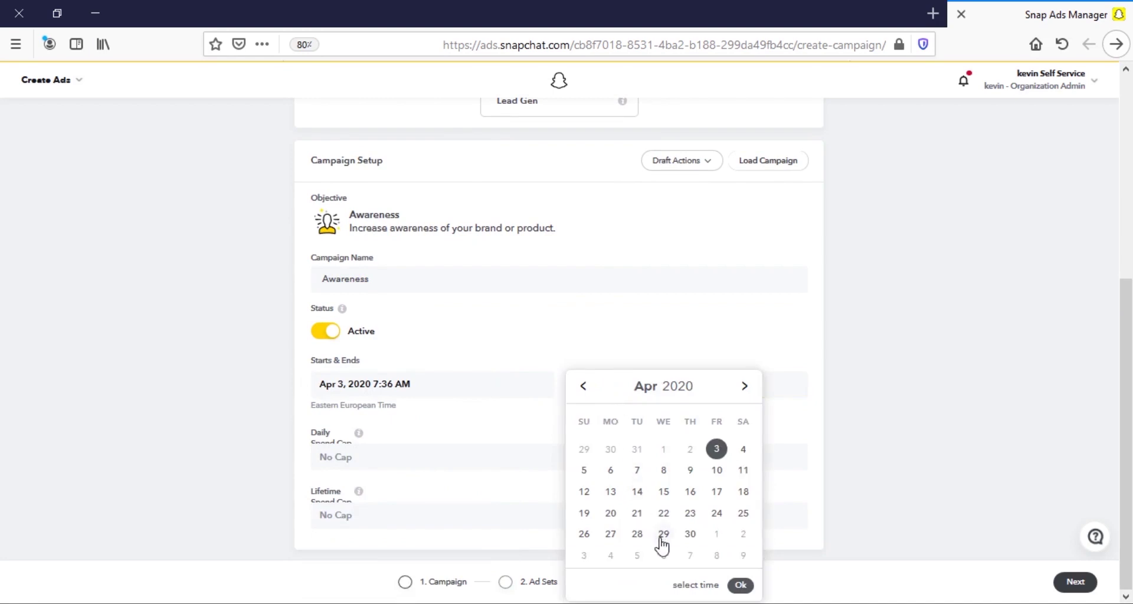
left_click(663, 534)
left_click(231, 434)
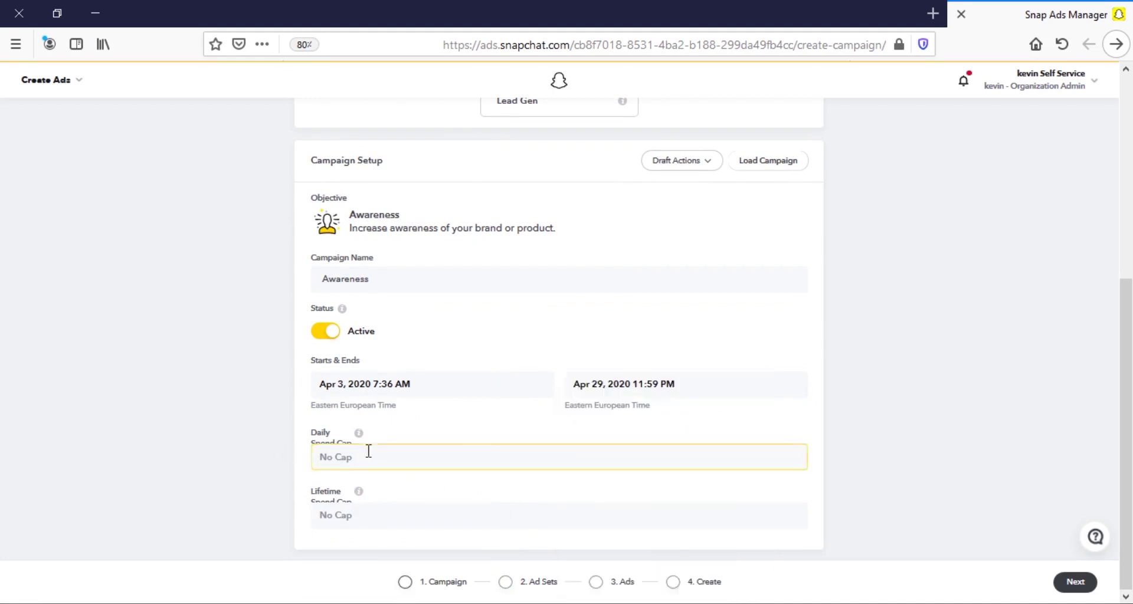
Enter a daily spend cap of 20 and a lifetime spend cap of 3000.
left_click(357, 456)
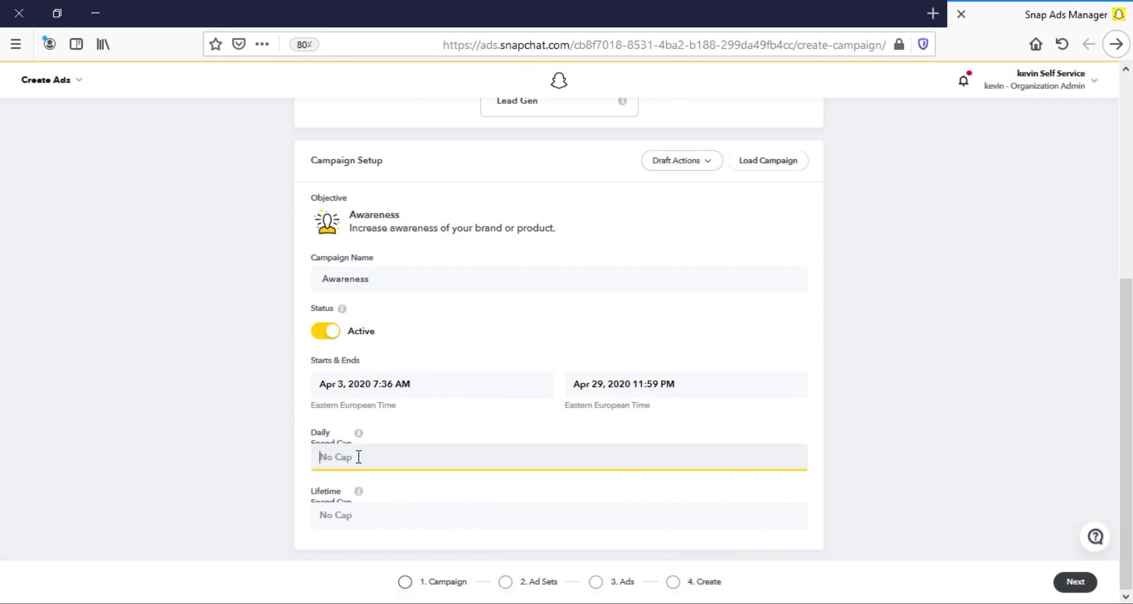
type("20")
left_click(226, 469)
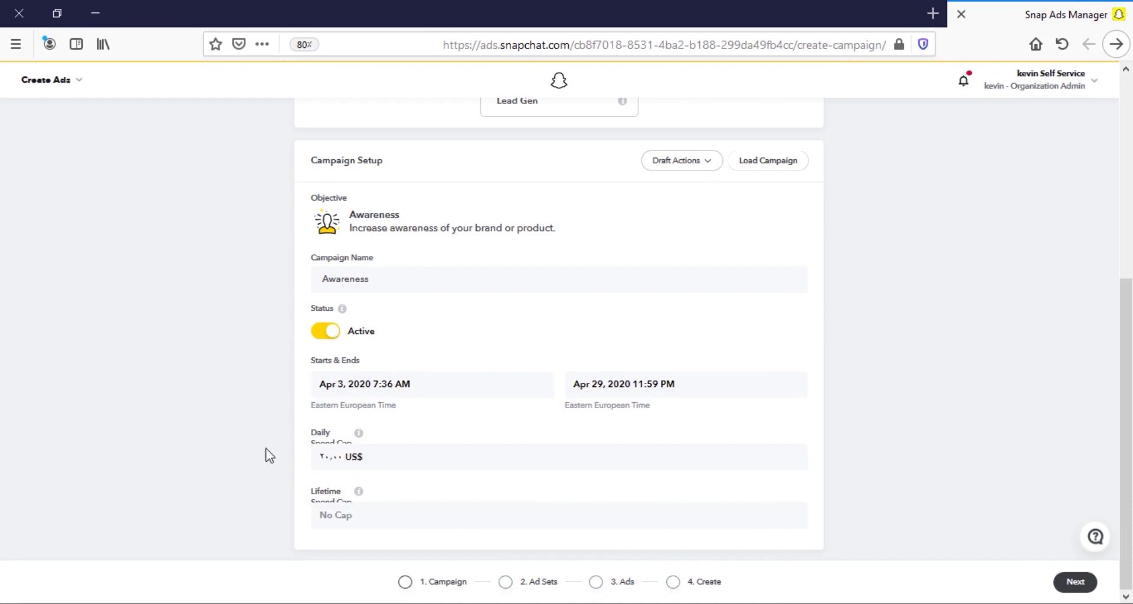
left_click(354, 455)
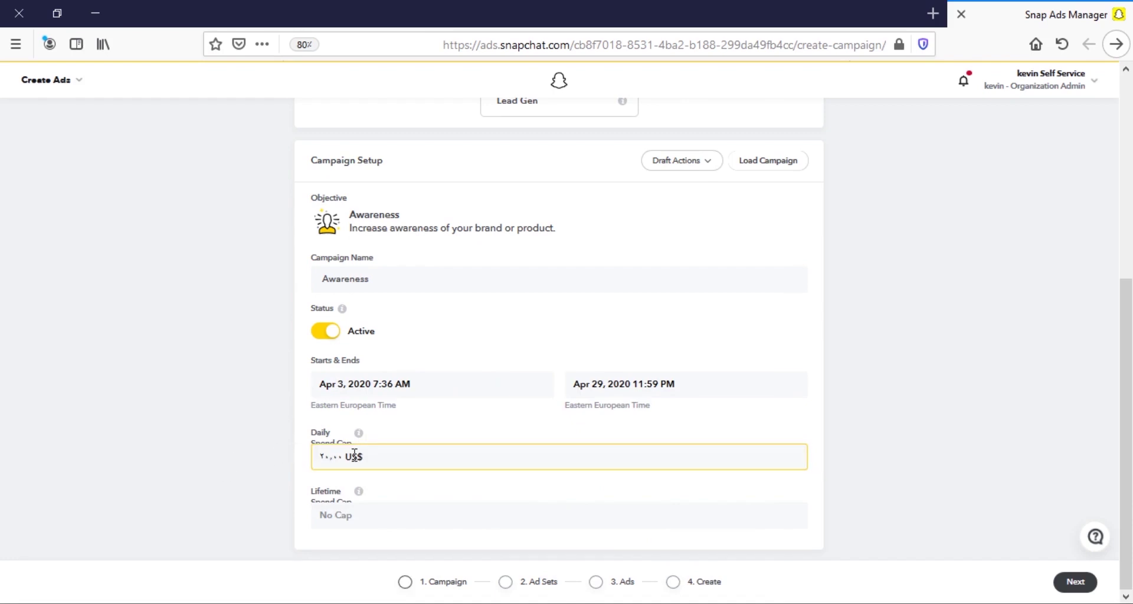
left_click(370, 509)
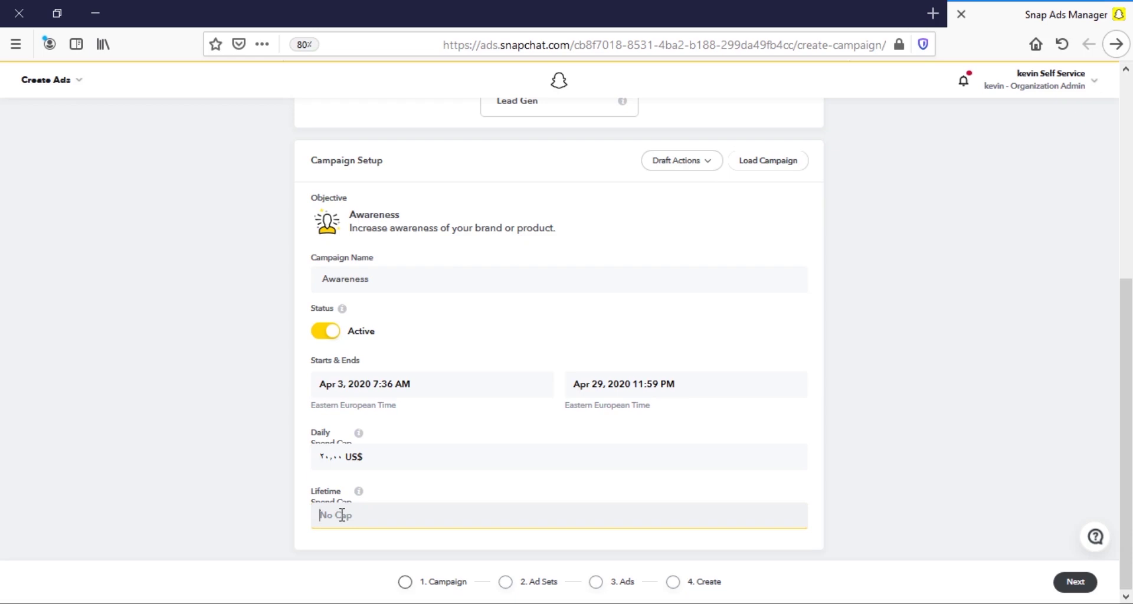
type("3000")
left_click_drag(354, 515, 298, 515)
Continue to Build Your Ad Sets and choose Edit Placement instead of Automatic Placement.
left_click(1075, 582)
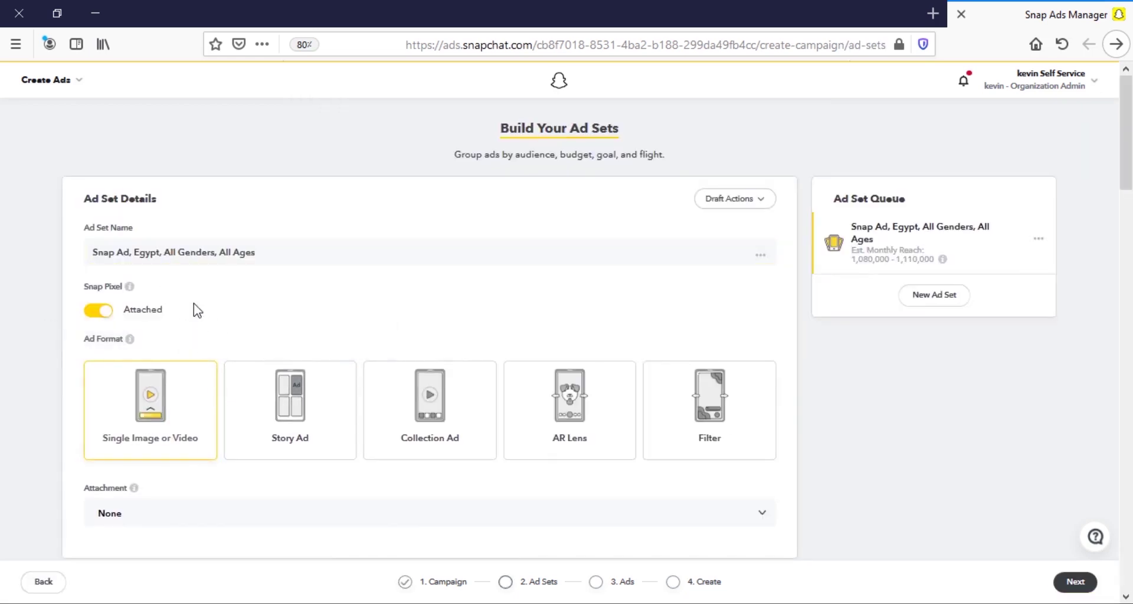
mouse_move(122, 336)
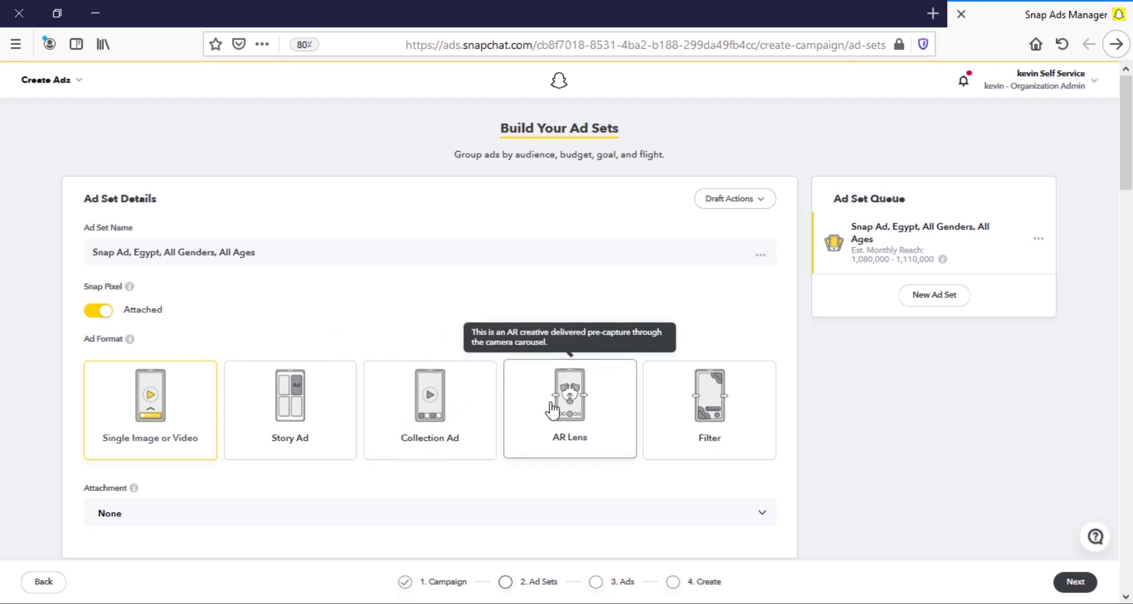
scroll(157, 232, "down", 5)
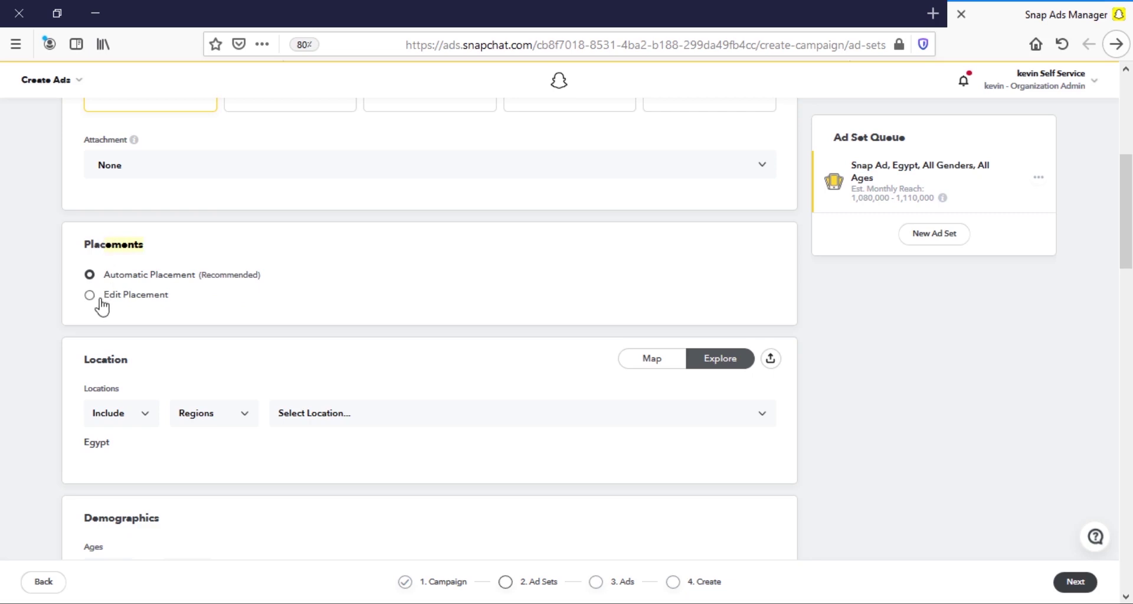
left_click(147, 298)
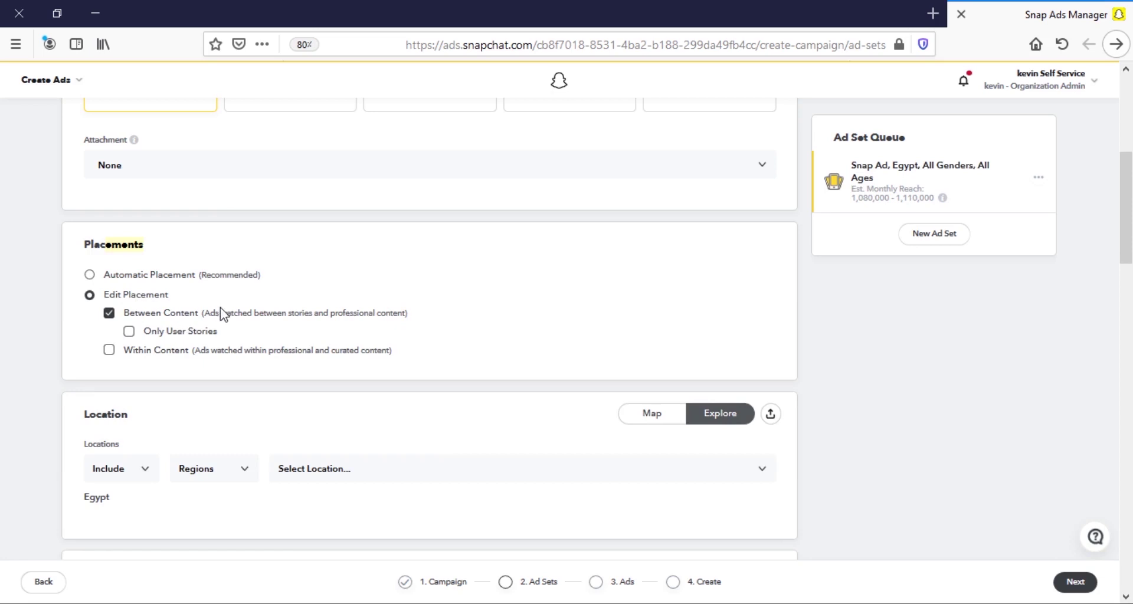
Keep Edit Placement with Within Content checked and Between Content unchecked.
left_click(128, 336)
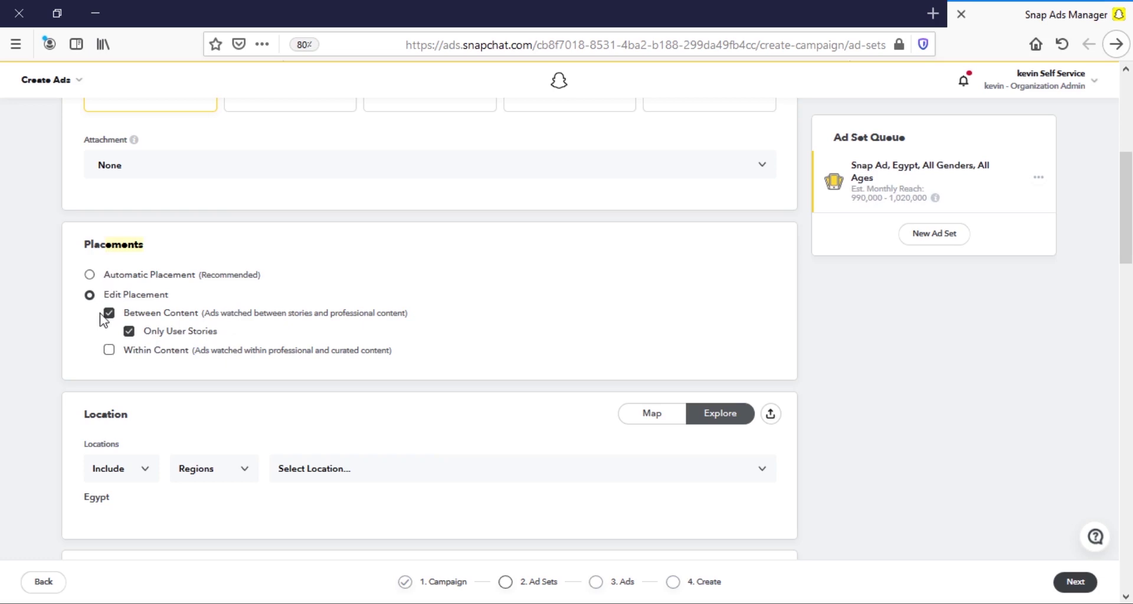
left_click(109, 351)
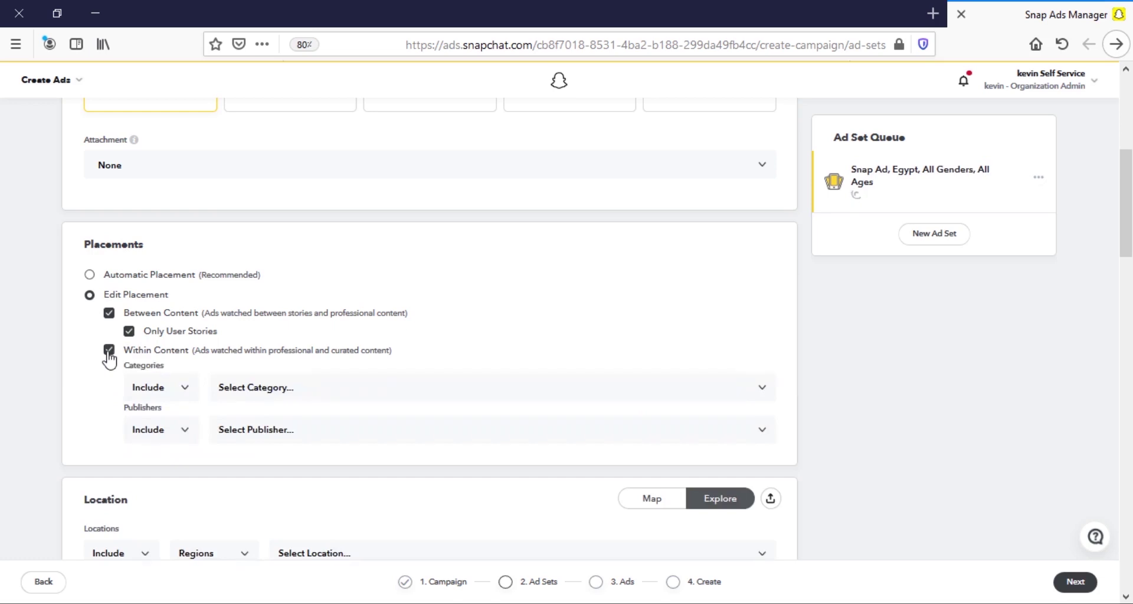
left_click(90, 275)
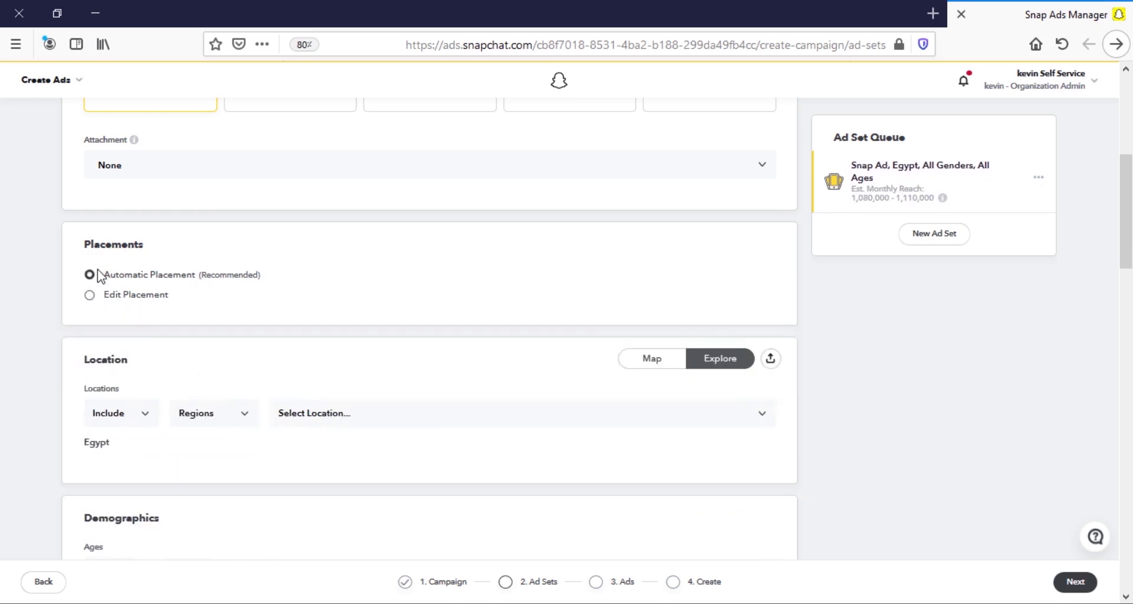
left_click(90, 295)
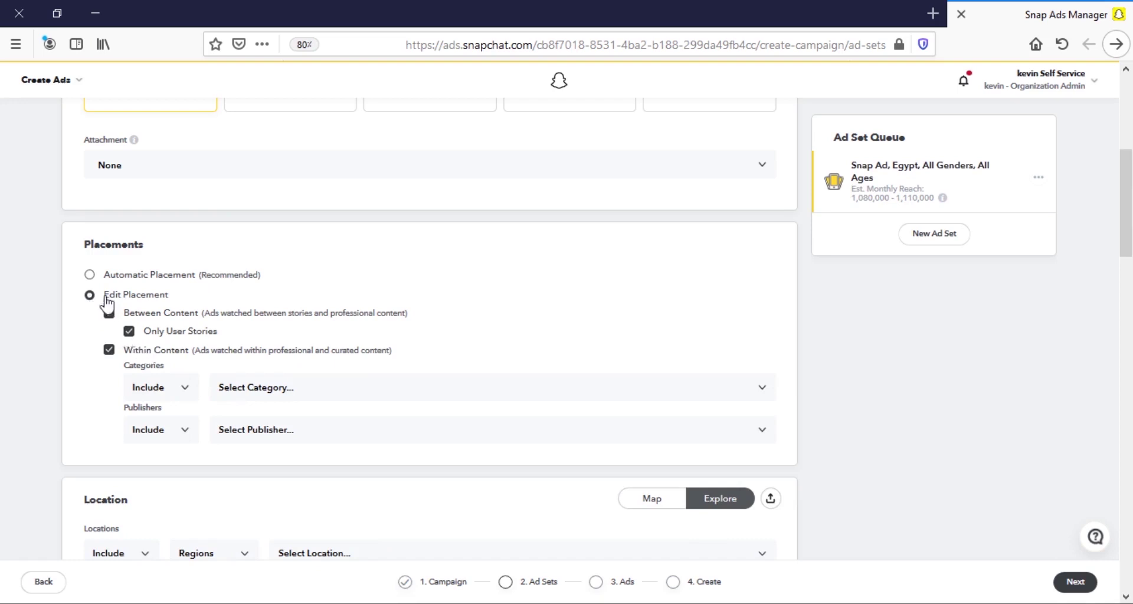
left_click(90, 275)
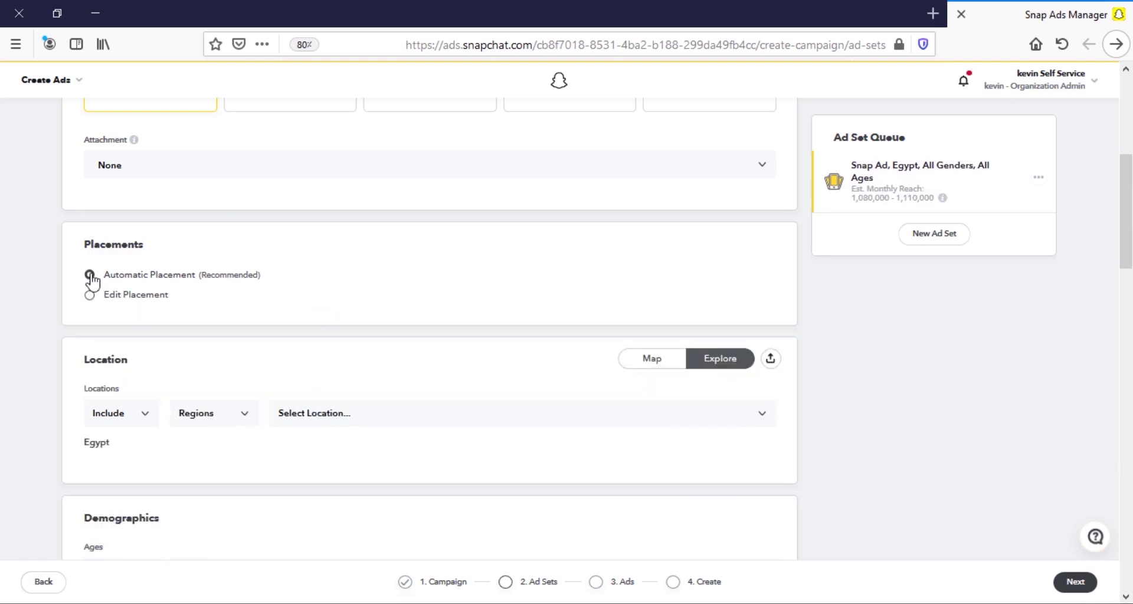
left_click(92, 297)
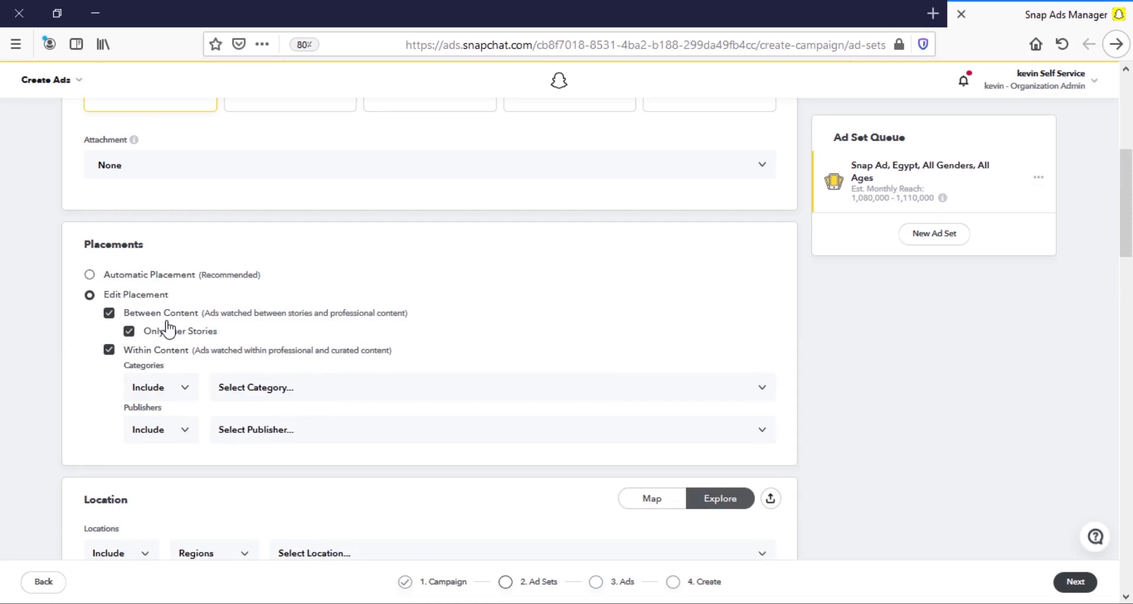
left_click(110, 313)
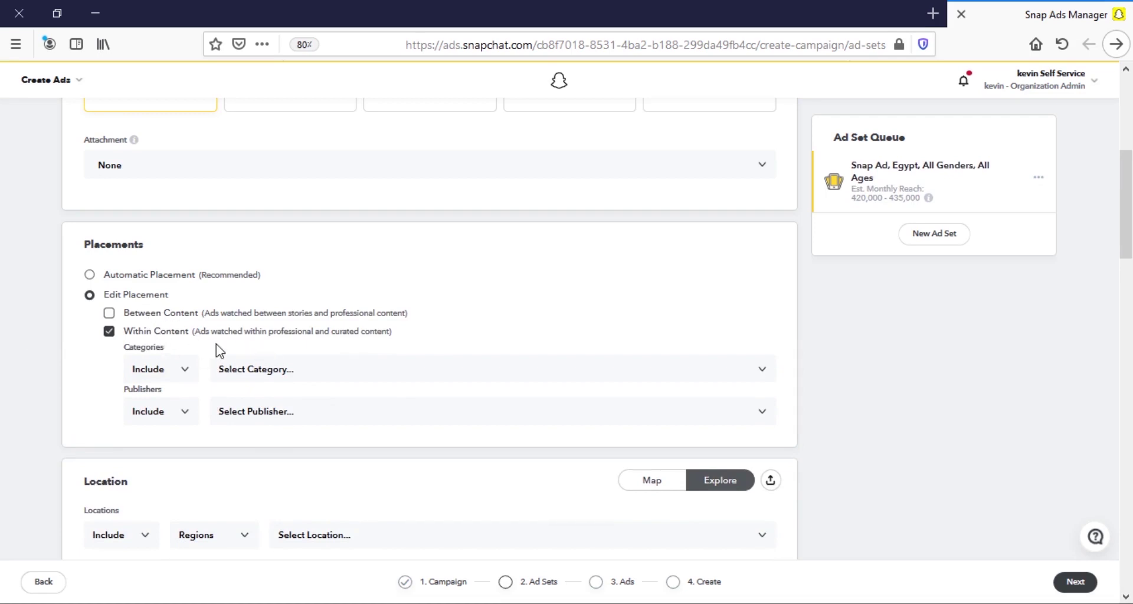
scroll(13, 394, "down", 3)
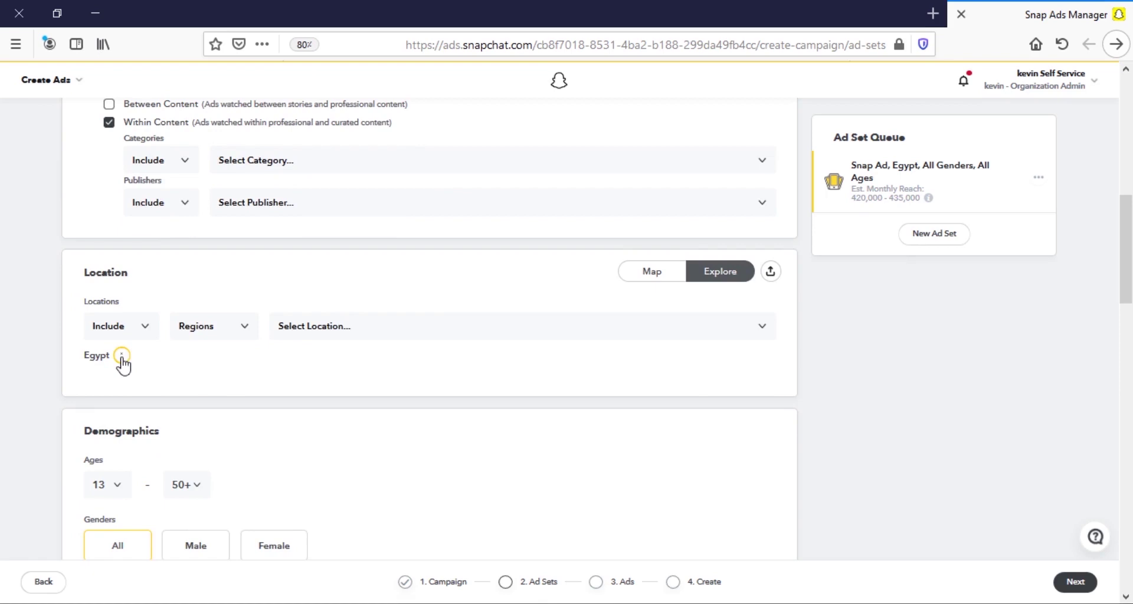
Replace Egypt with Saudi Arabia as the location and add the Riyadh region.
left_click(122, 356)
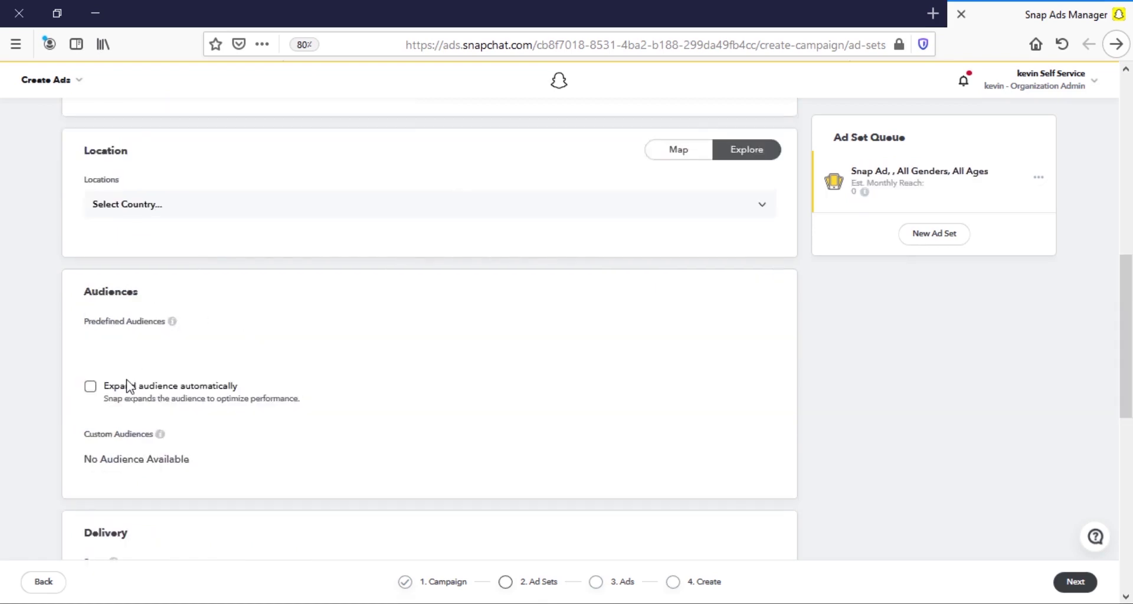
left_click(155, 204)
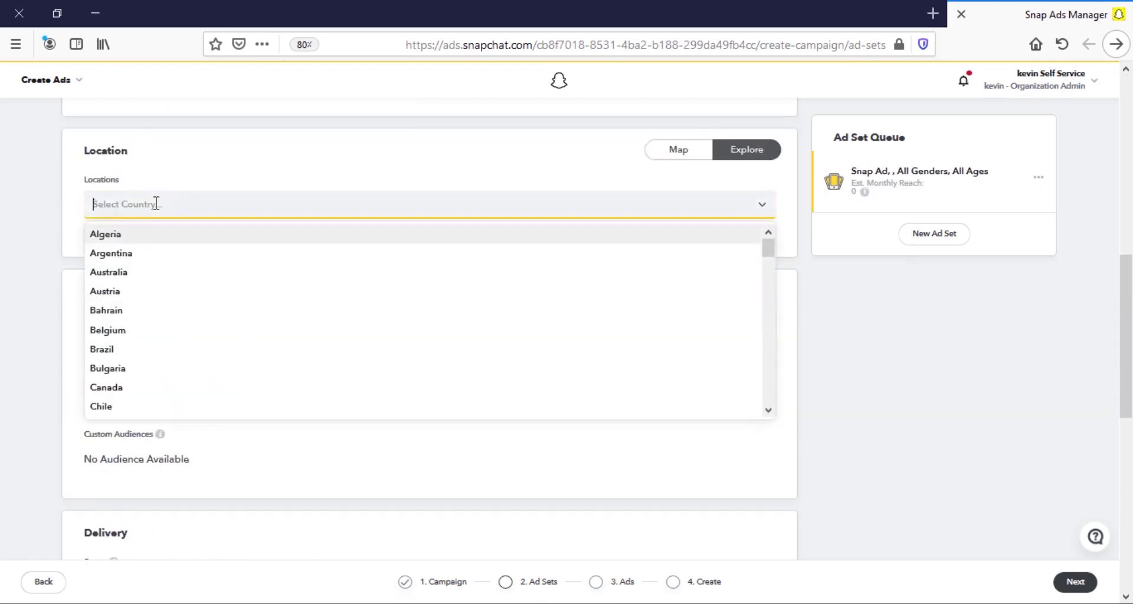
type("saudi")
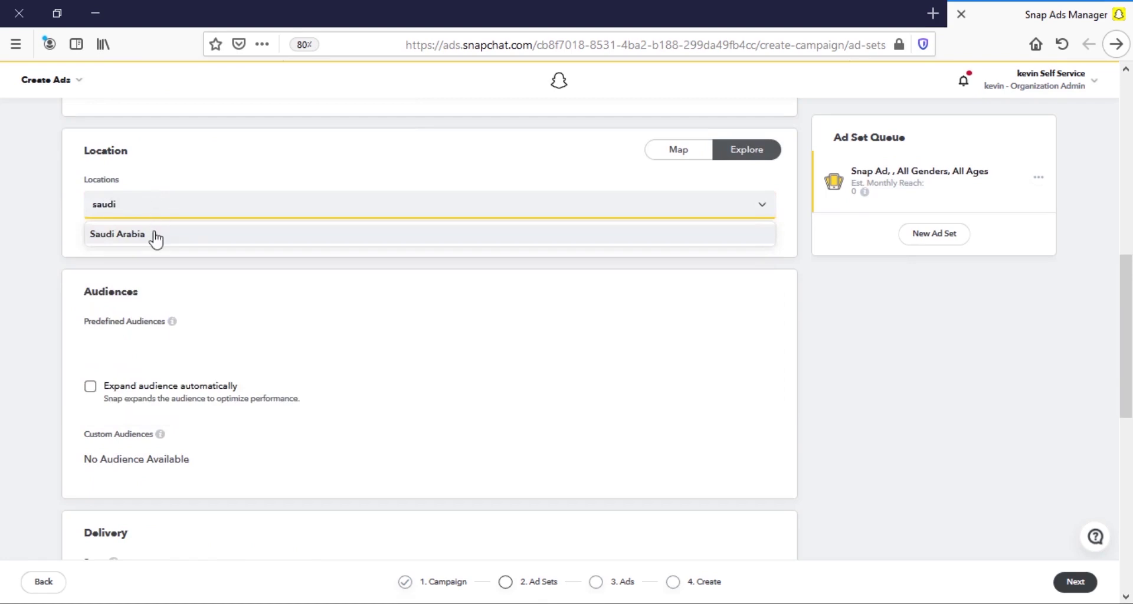
left_click(155, 236)
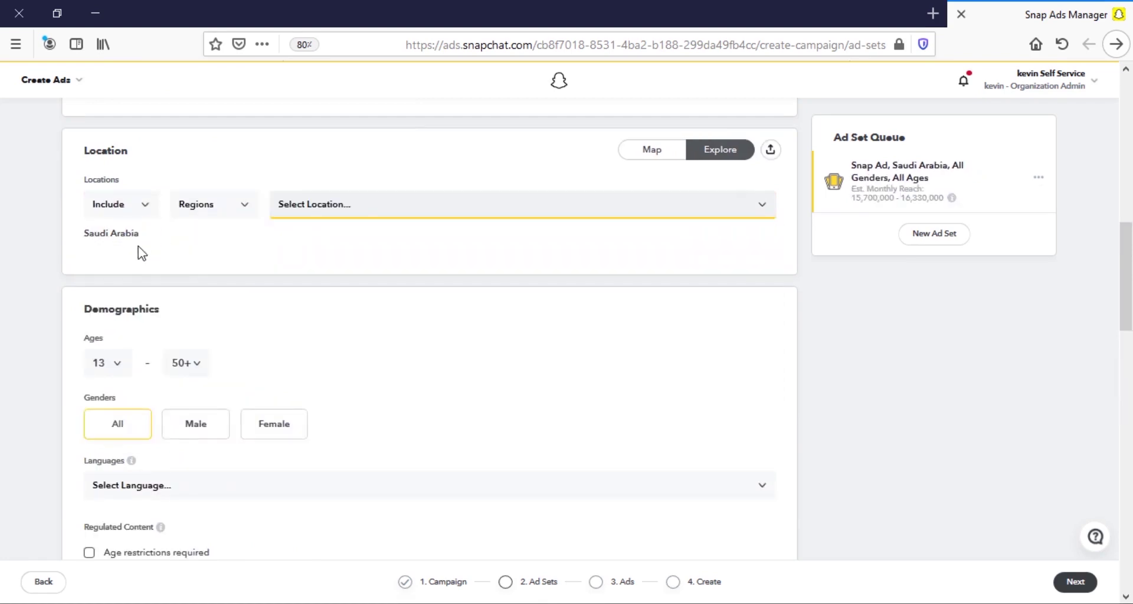
left_click(351, 207)
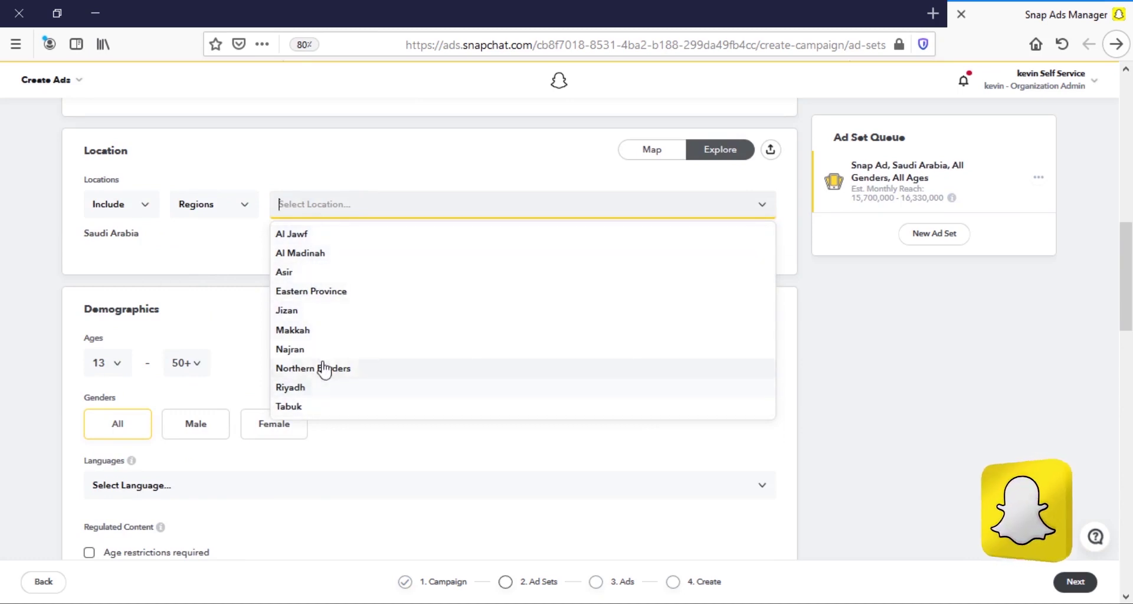
left_click(291, 387)
scroll(275, 292, "up", 1)
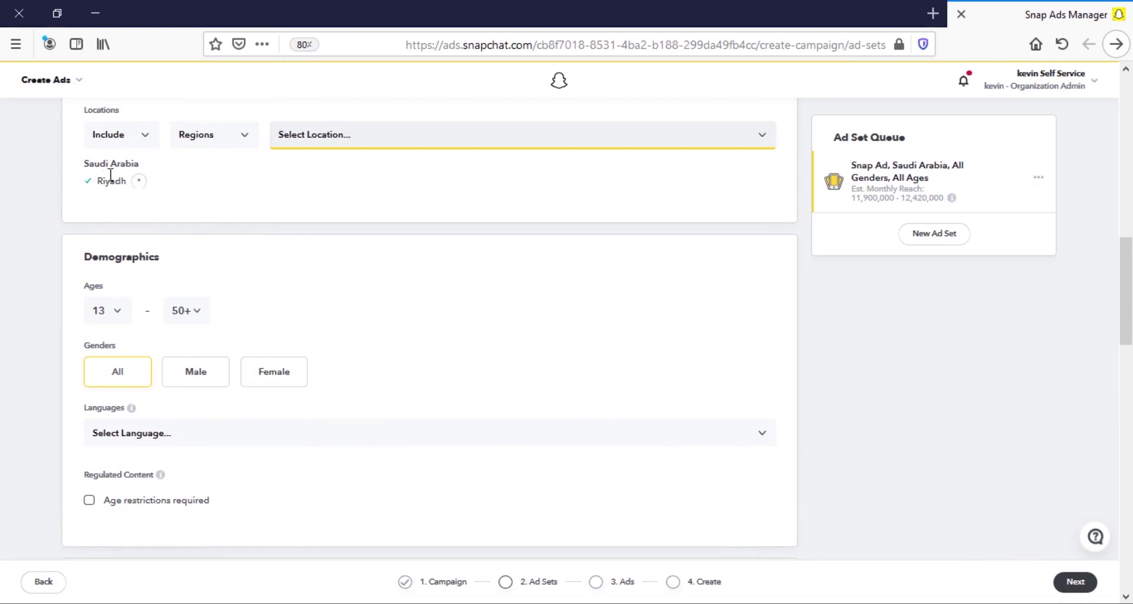
scroll(110, 183, "down", 1)
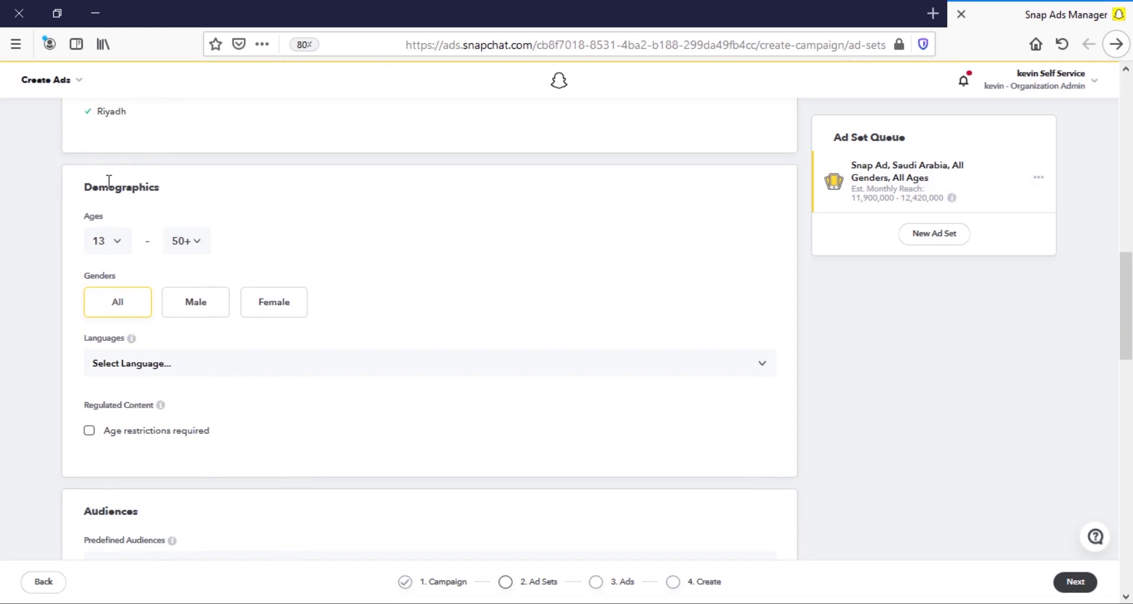
Set the age range to 18–35, keep Genders on All, and choose Arabic.
left_click(129, 243)
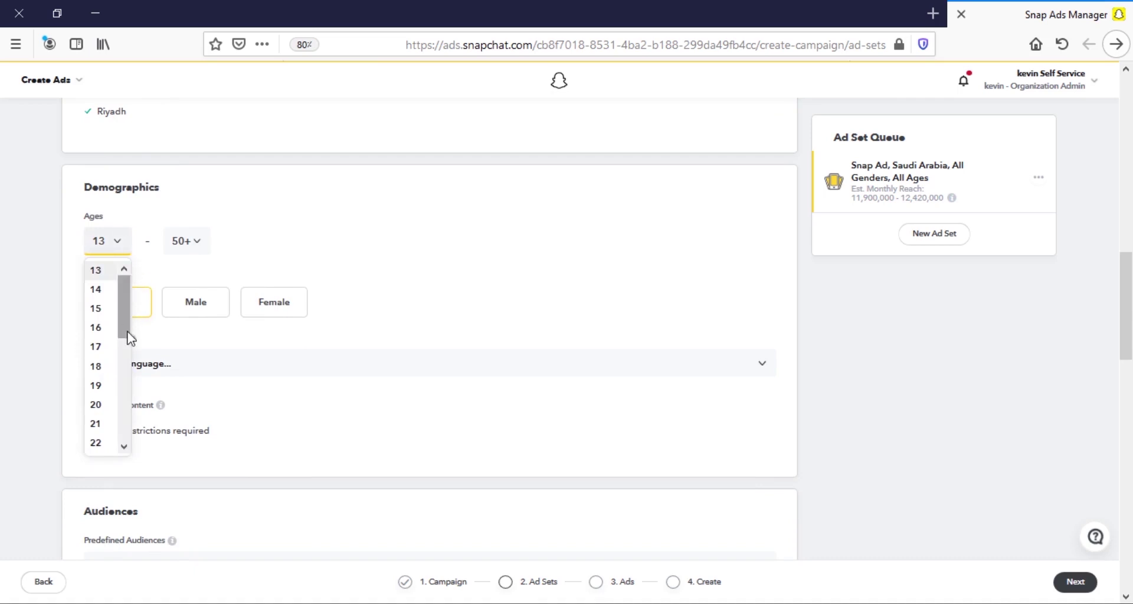
left_click(99, 366)
left_click(184, 246)
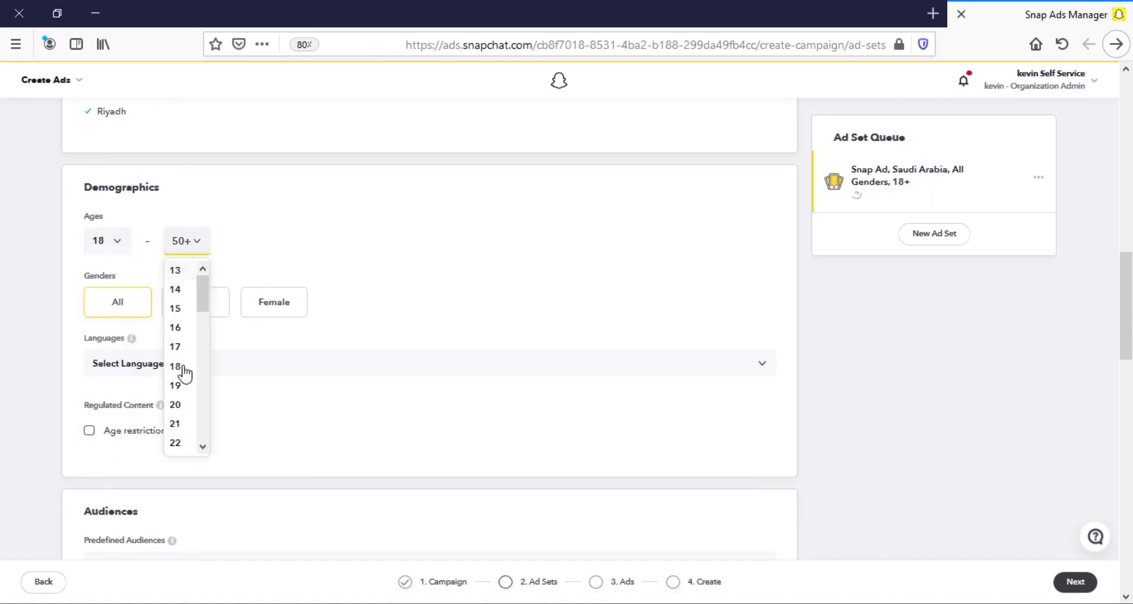
scroll(184, 371, "down", 5)
left_click(185, 372)
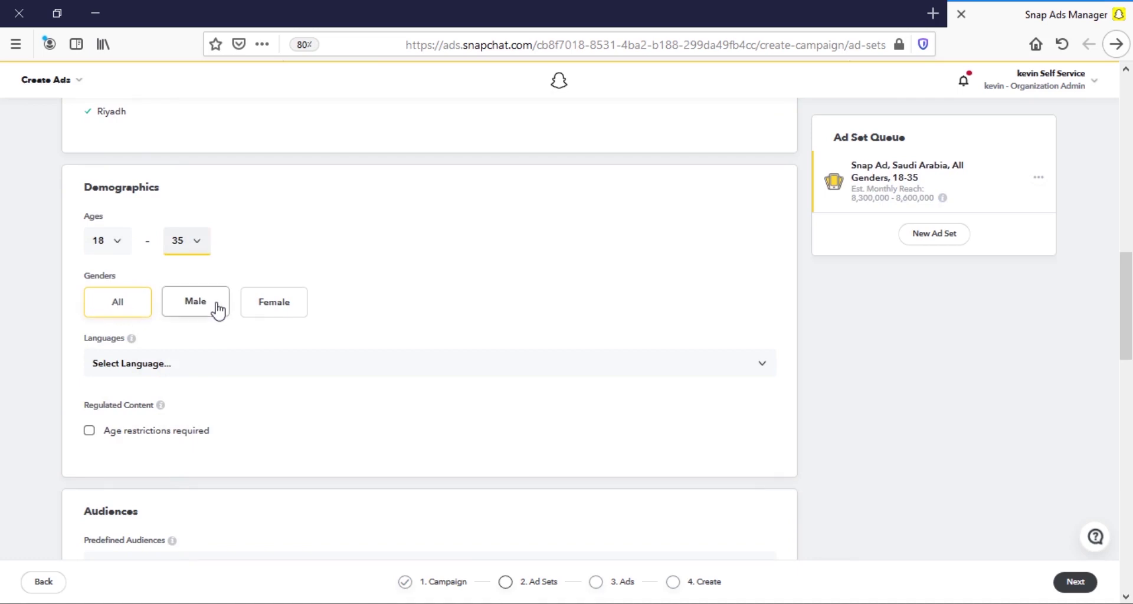
left_click(119, 306)
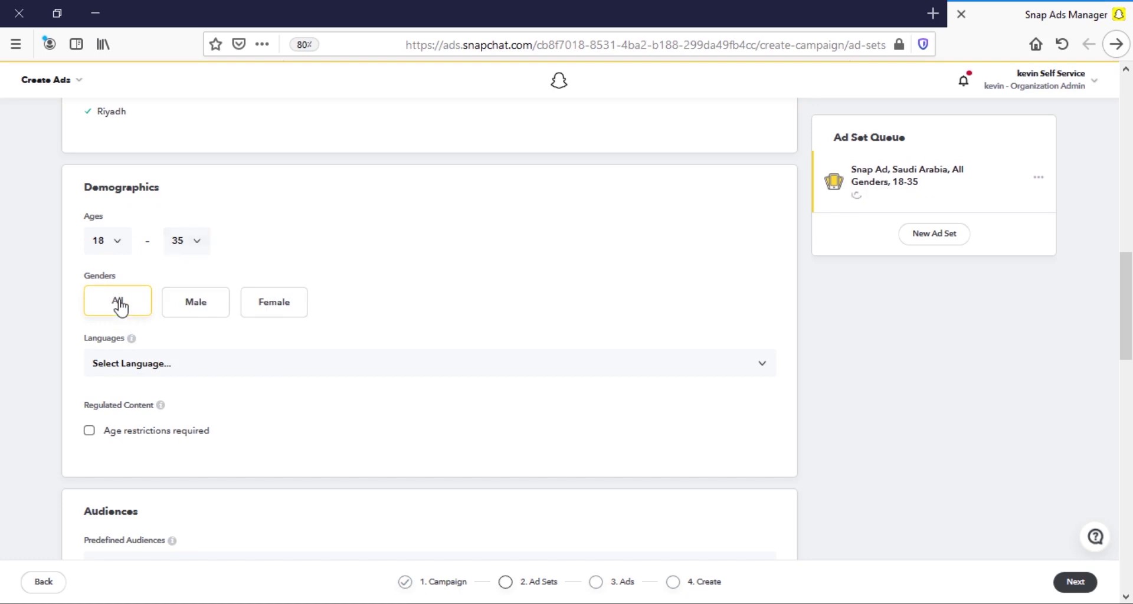
left_click(144, 364)
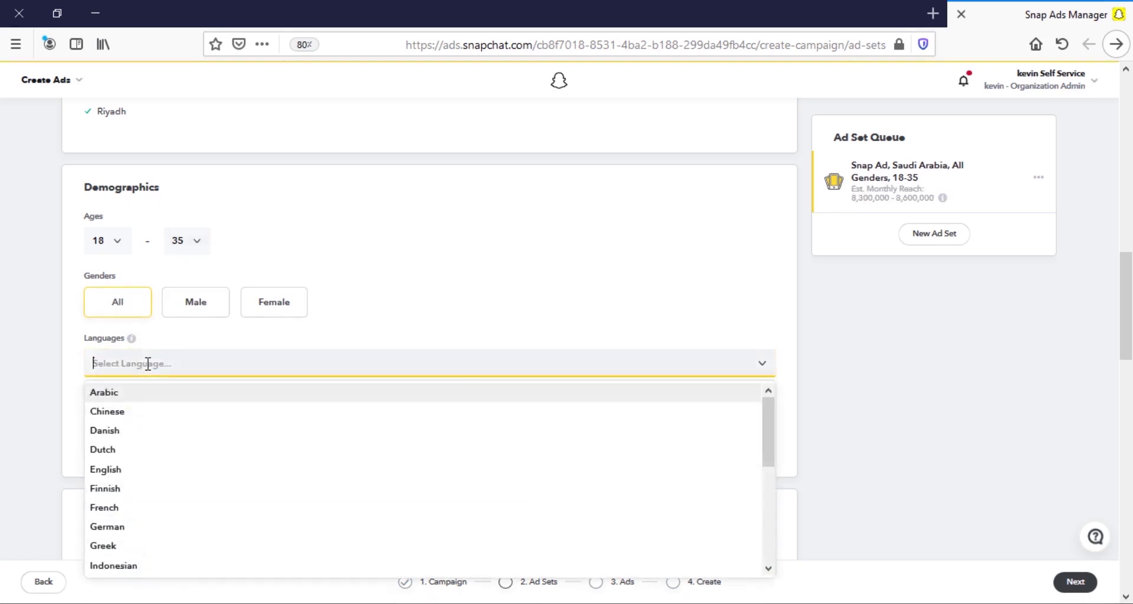
left_click(146, 402)
scroll(157, 268, "down", 5)
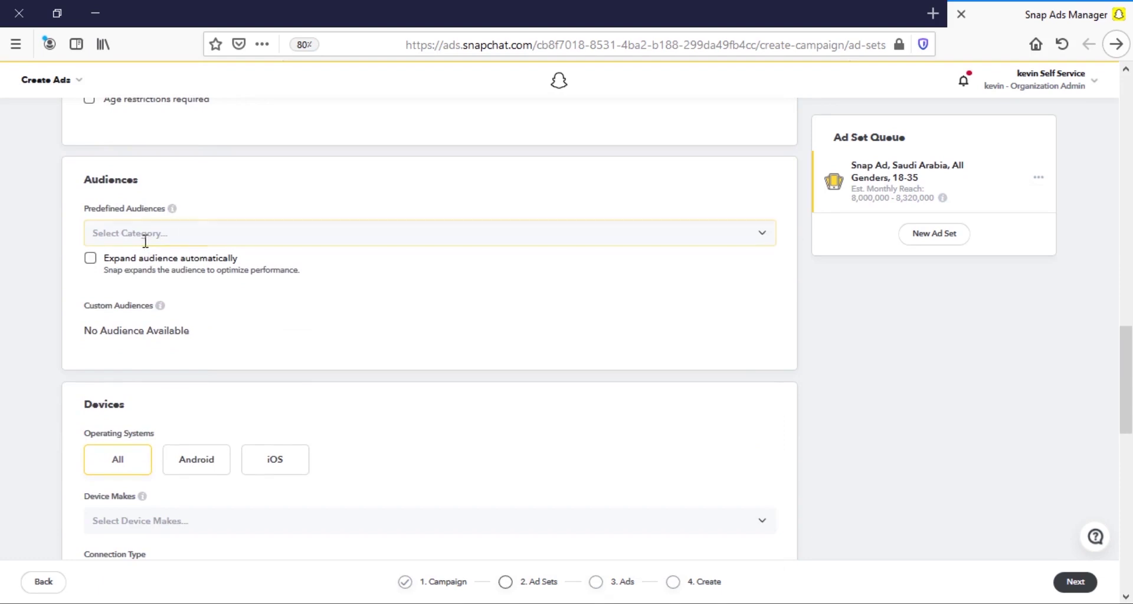
Add the Foodies audience from Predefined Audiences under Lifestyles.
double_click(124, 180)
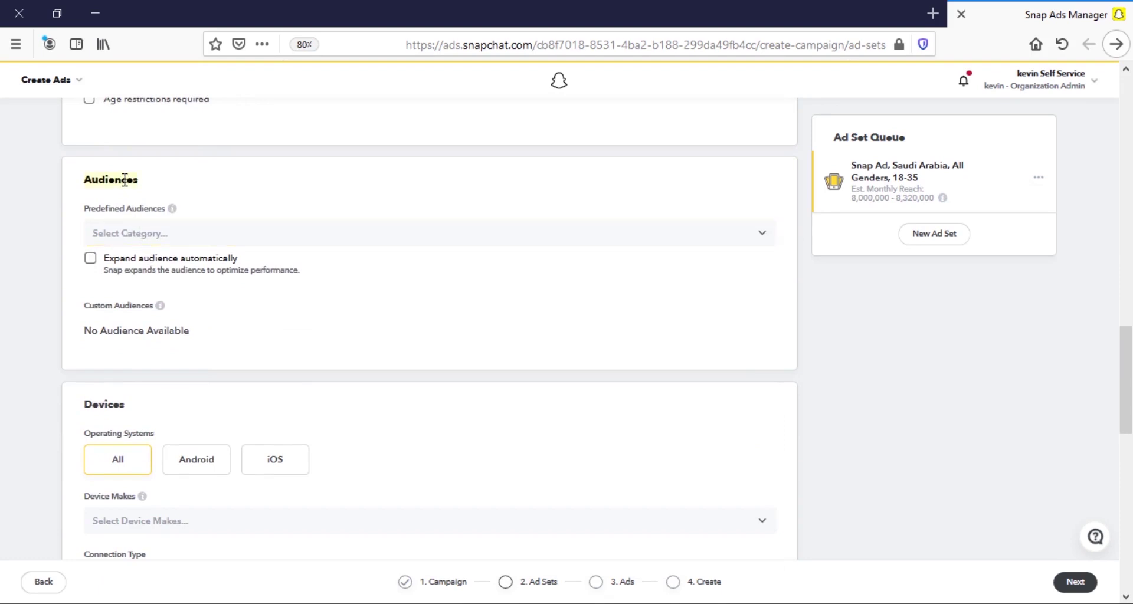
left_click(134, 231)
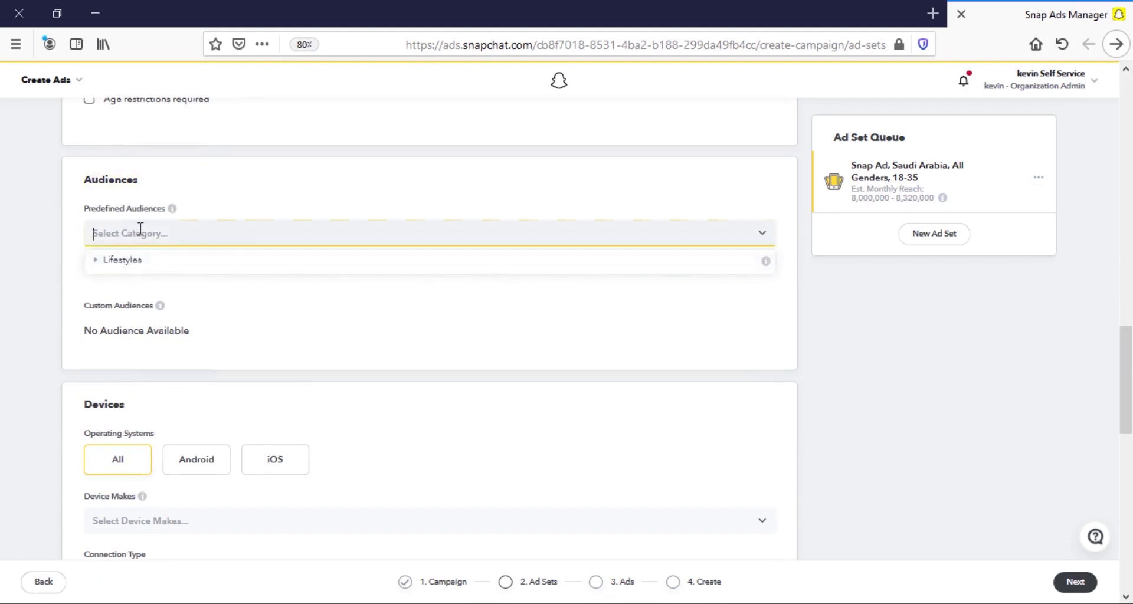
left_click(140, 231)
left_click(139, 233)
left_click(140, 261)
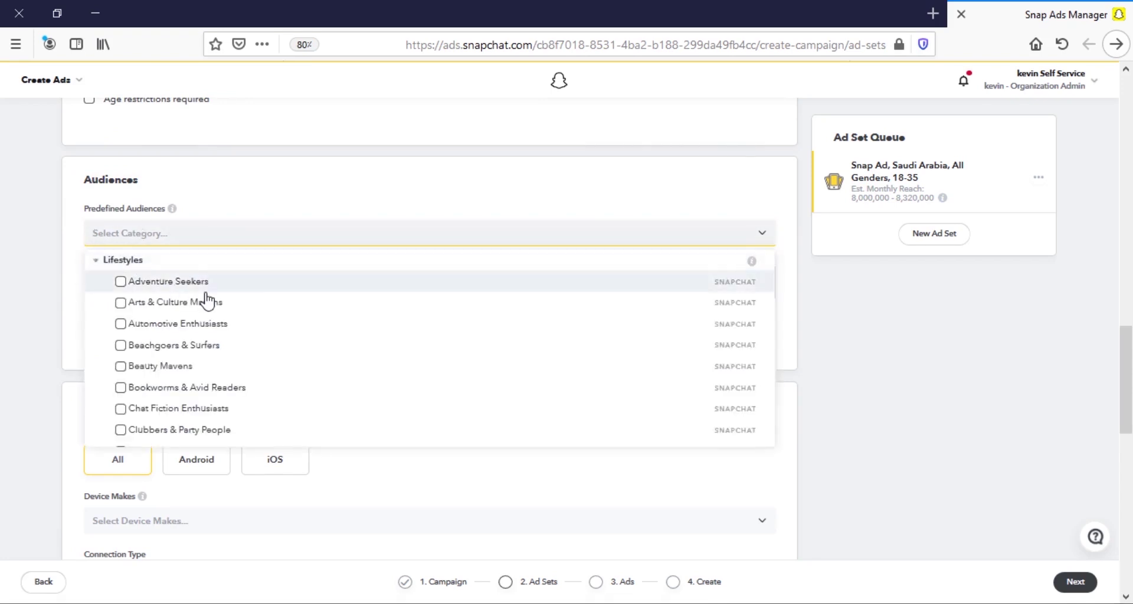
scroll(207, 299, "down", 3)
scroll(206, 299, "down", 6)
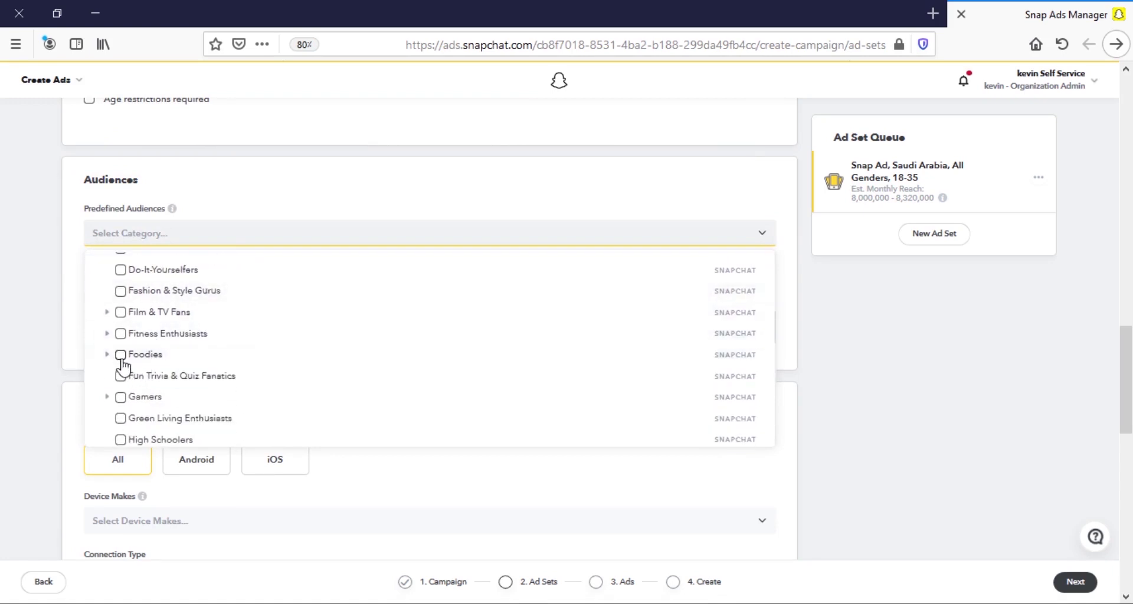
left_click(122, 356)
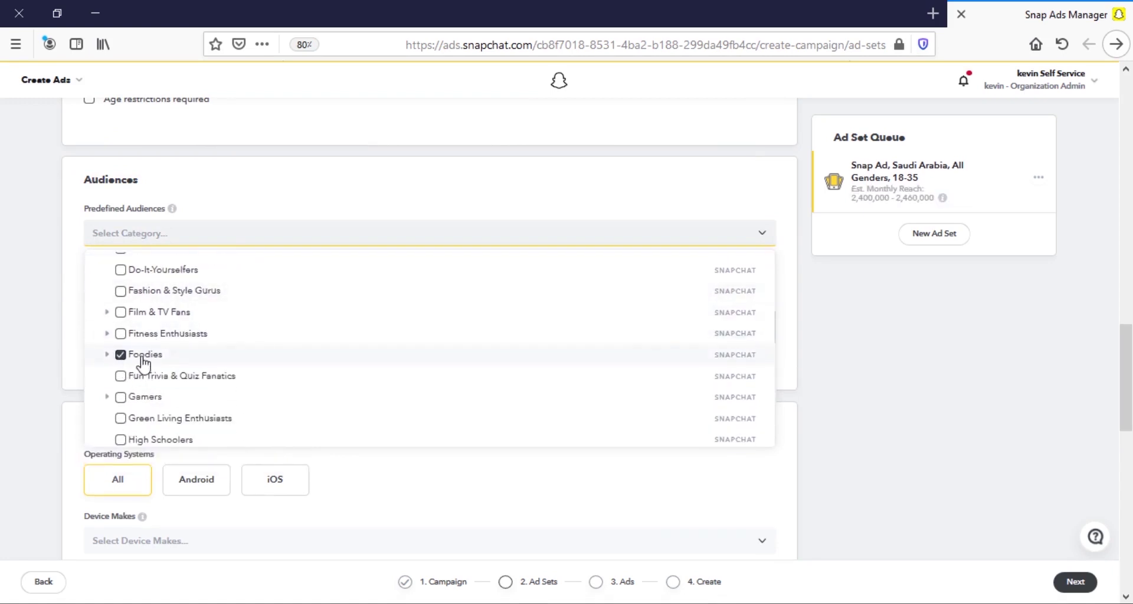
left_click(142, 357)
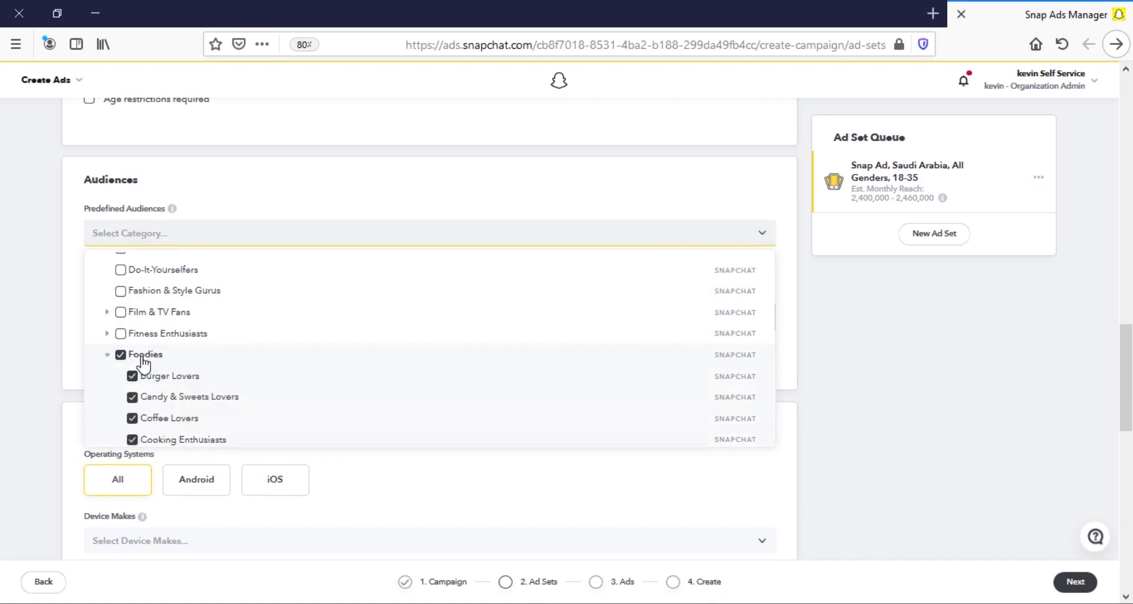
scroll(200, 354, "down", 2)
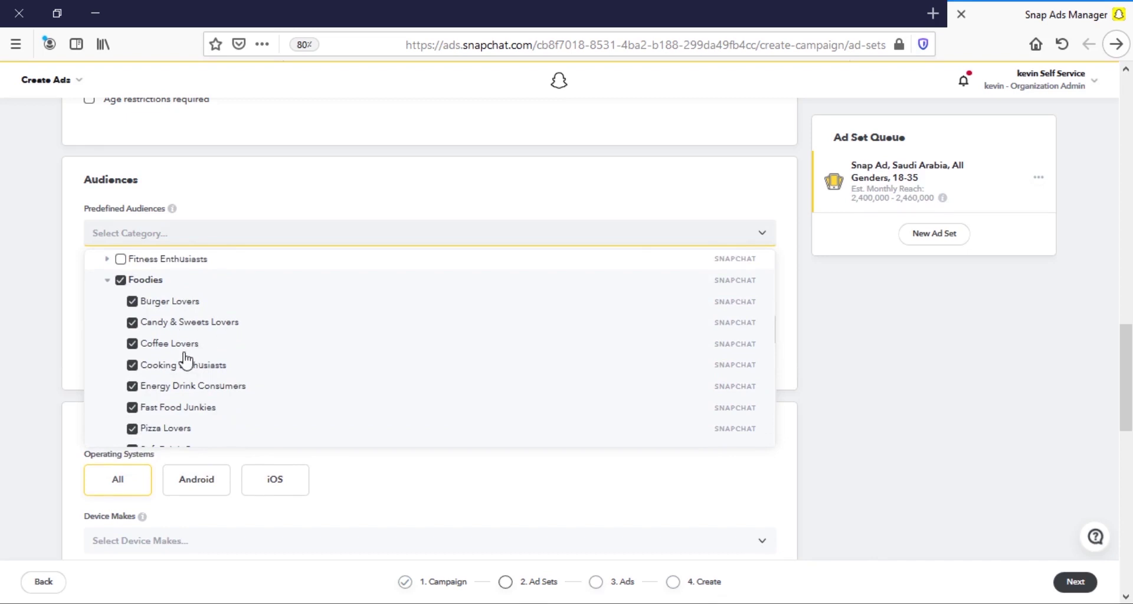
scroll(258, 334, "down", 1)
scroll(258, 334, "down", 1)
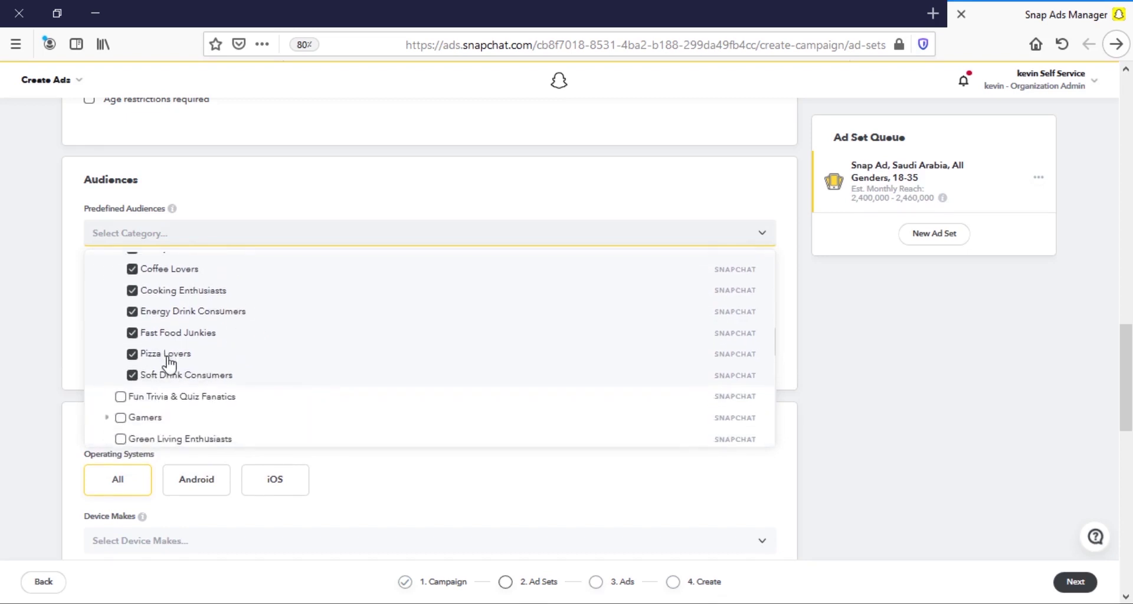
left_click(156, 197)
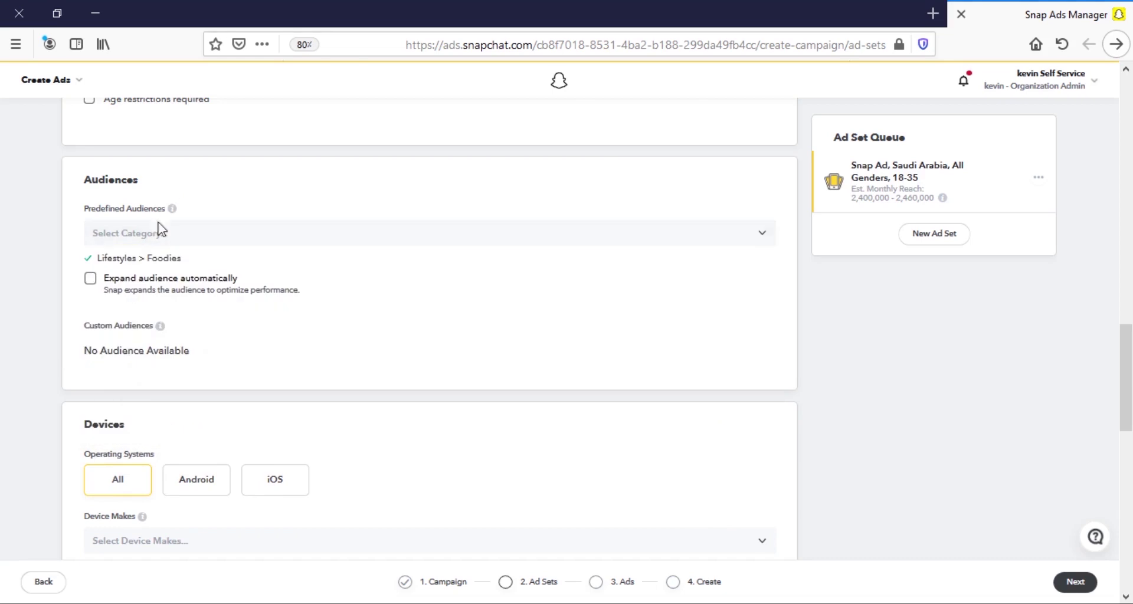
Check Expand audience automatically.
left_click_drag(147, 258, 180, 261)
left_click(153, 261)
scroll(153, 257, "down", 2)
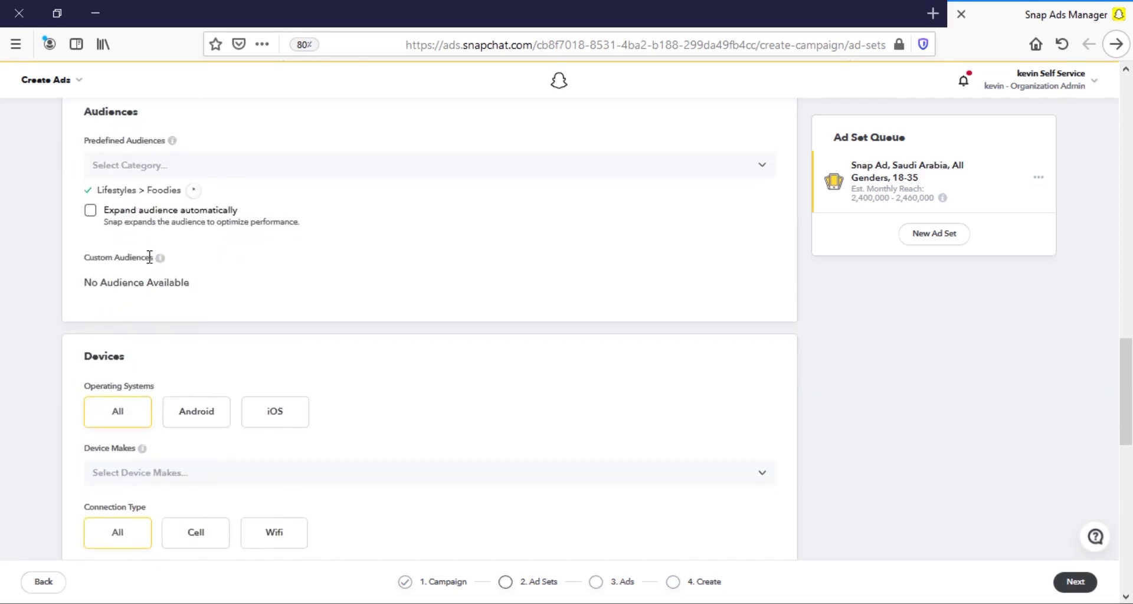
left_click(91, 210)
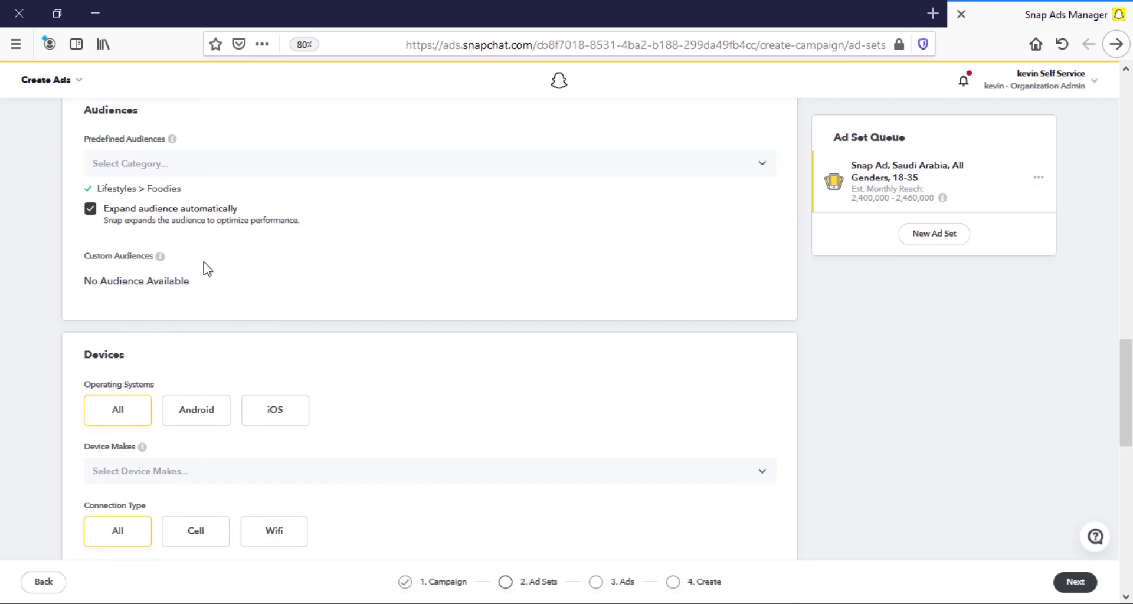
Restrict the ad set's operating system targeting to iOS.
scroll(263, 273, "down", 3)
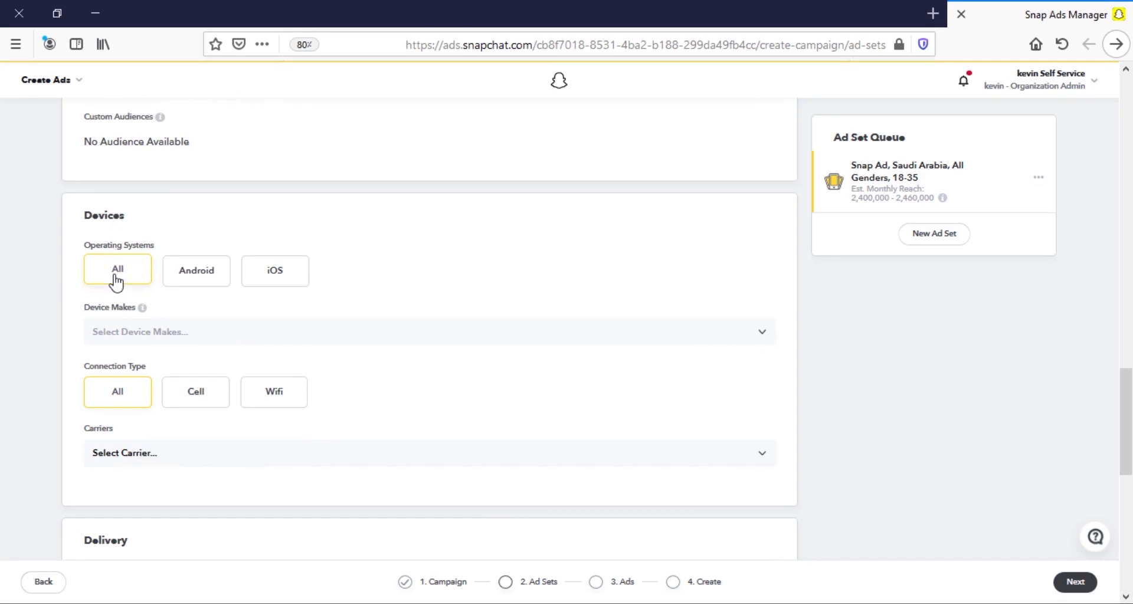
double_click(112, 216)
left_click(275, 277)
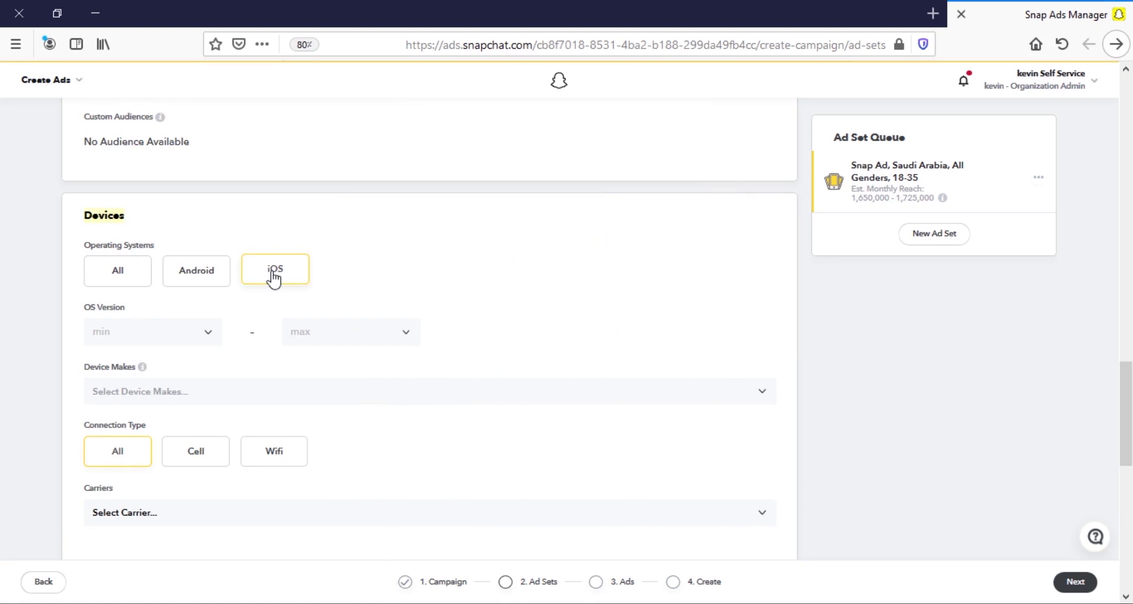
Tick iPhone XR, X, XS Max and XS under Apple in Device Makes.
left_click(229, 386)
left_click(228, 387)
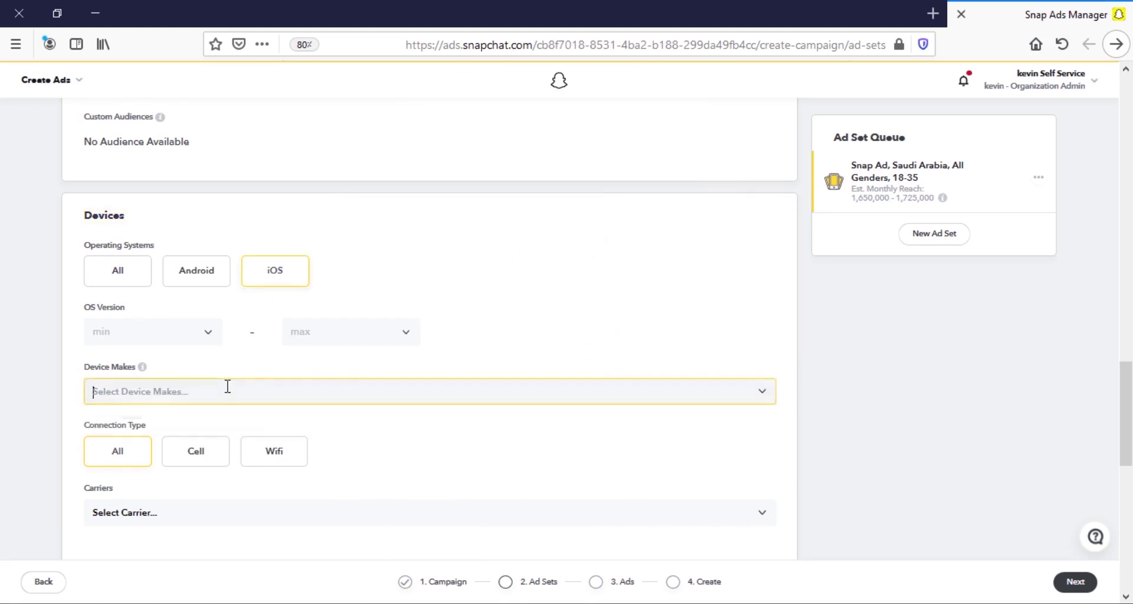
left_click(167, 399)
left_click(149, 426)
scroll(149, 430, "down", 2)
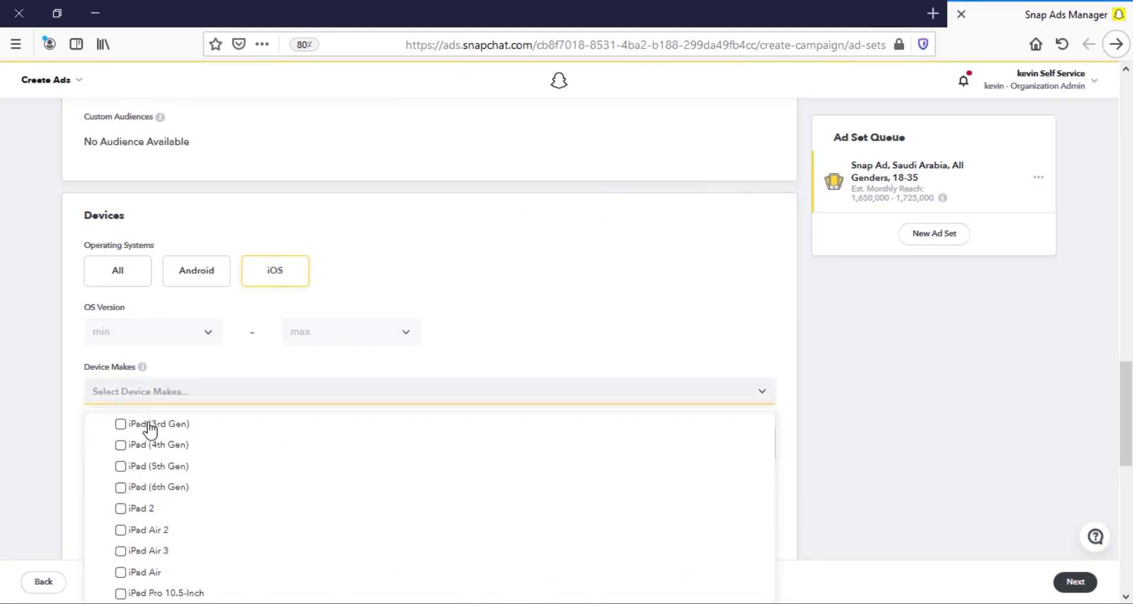
scroll(114, 437, "down", 2)
scroll(288, 435, "down", 3)
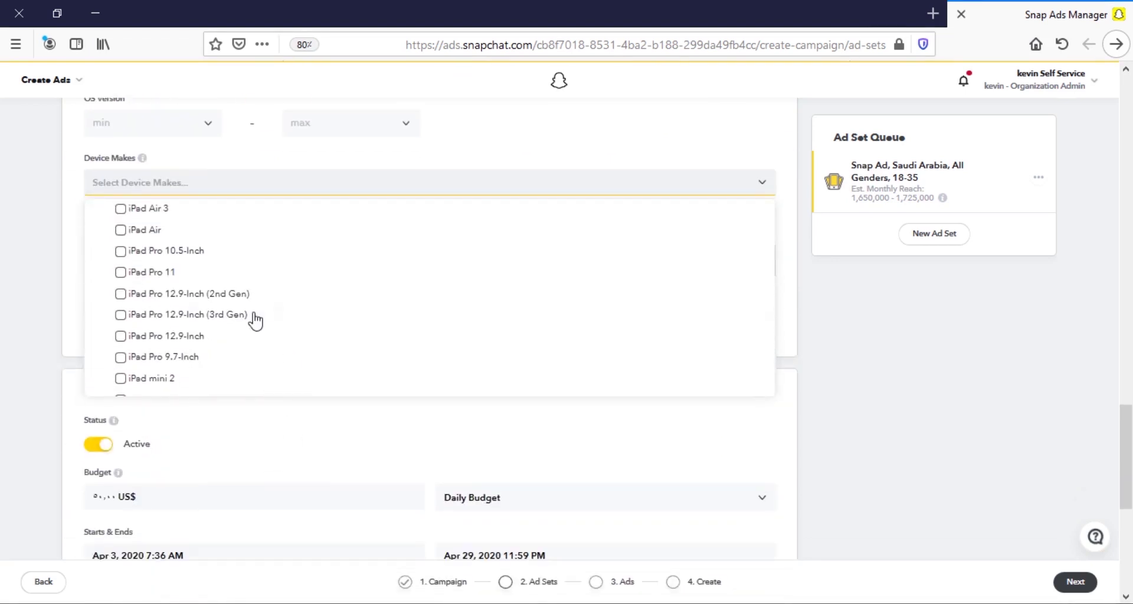
scroll(254, 316, "down", 3)
scroll(250, 311, "down", 3)
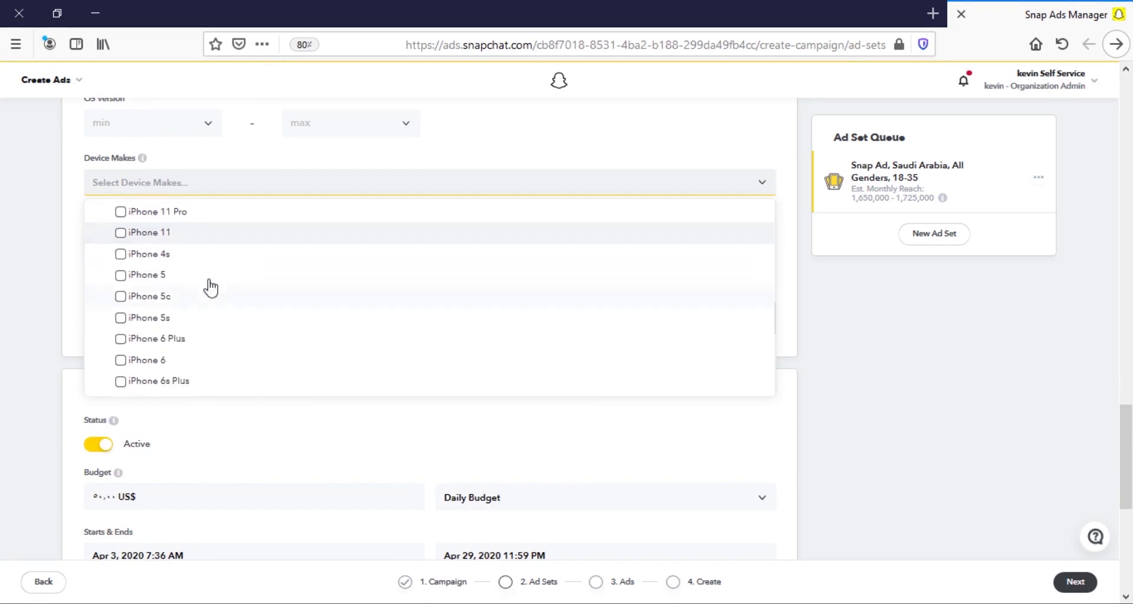
scroll(115, 239, "up", 1)
scroll(126, 246, "down", 6)
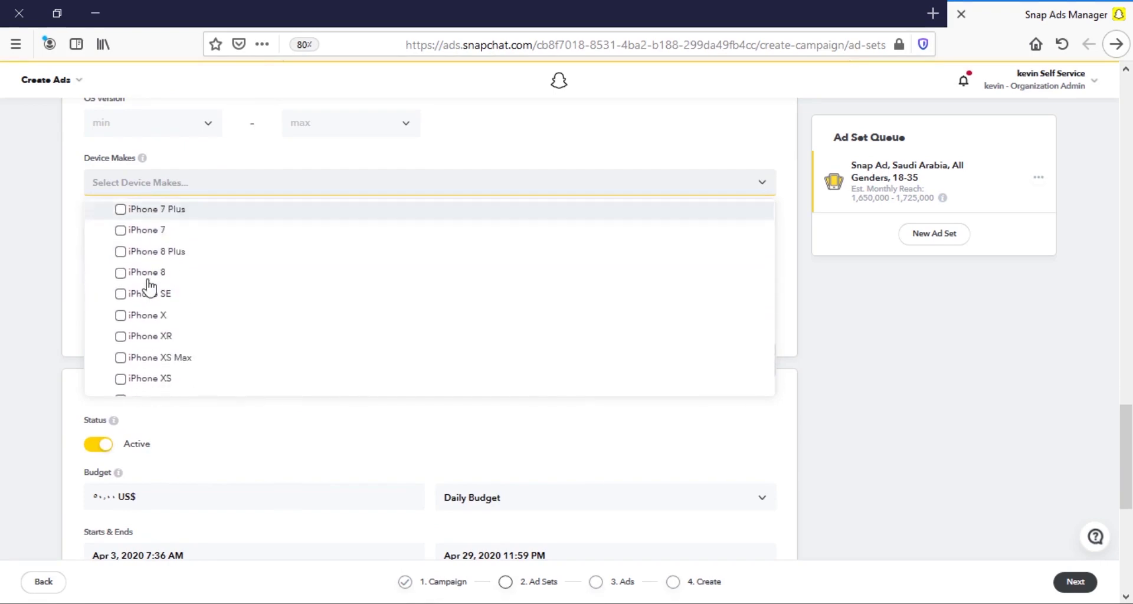
scroll(206, 276, "down", 5)
scroll(55, 276, "up", 5)
scroll(236, 277, "up", 8)
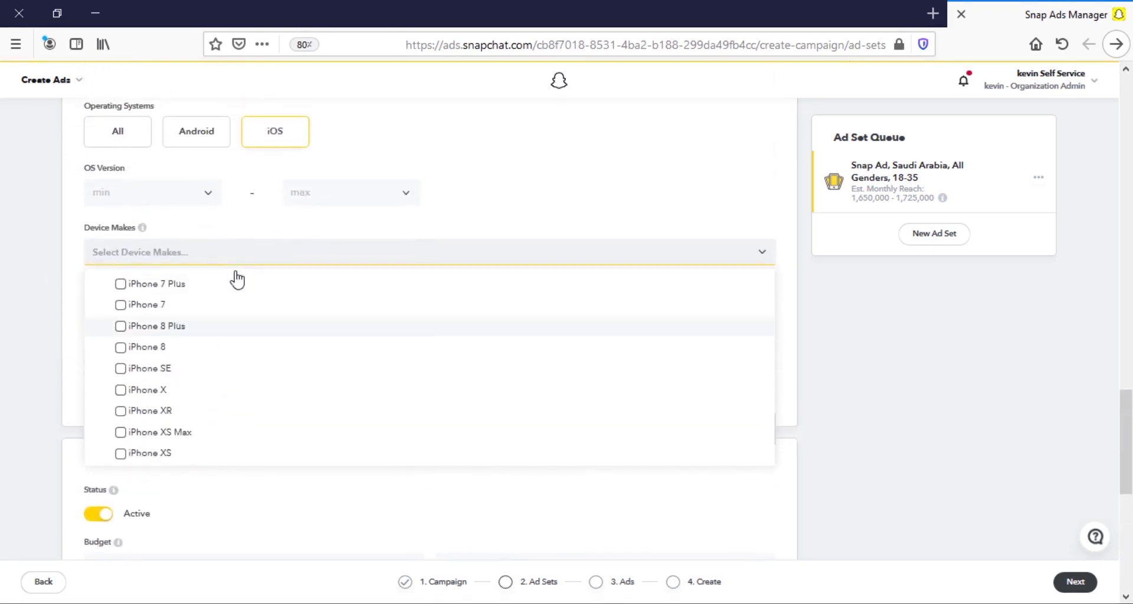
scroll(259, 352, "up", 3)
scroll(213, 333, "down", 12)
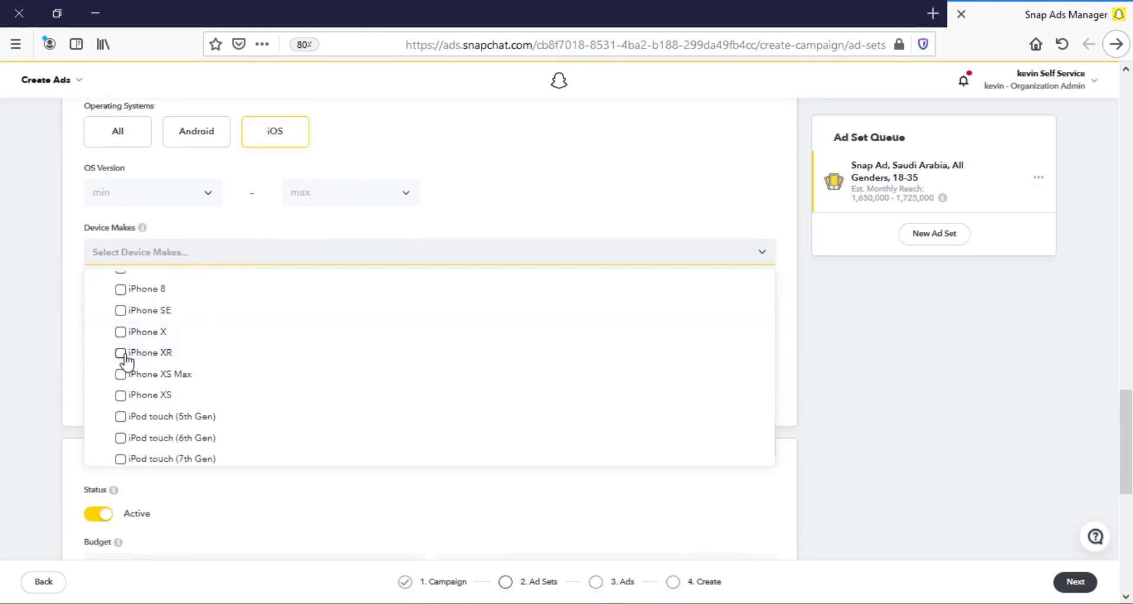
left_click(121, 354)
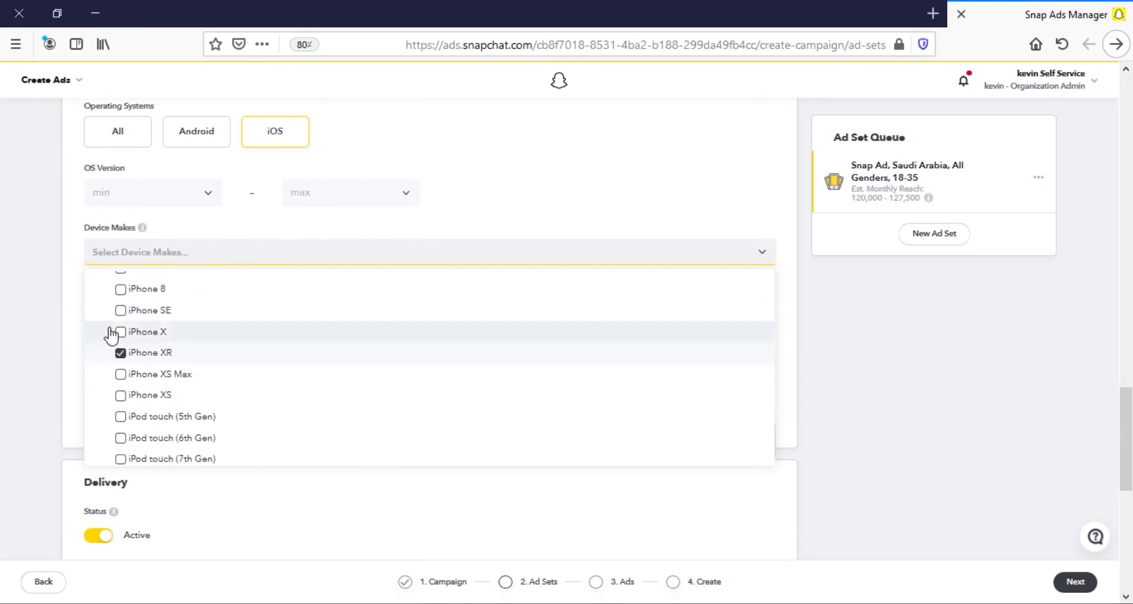
left_click(119, 332)
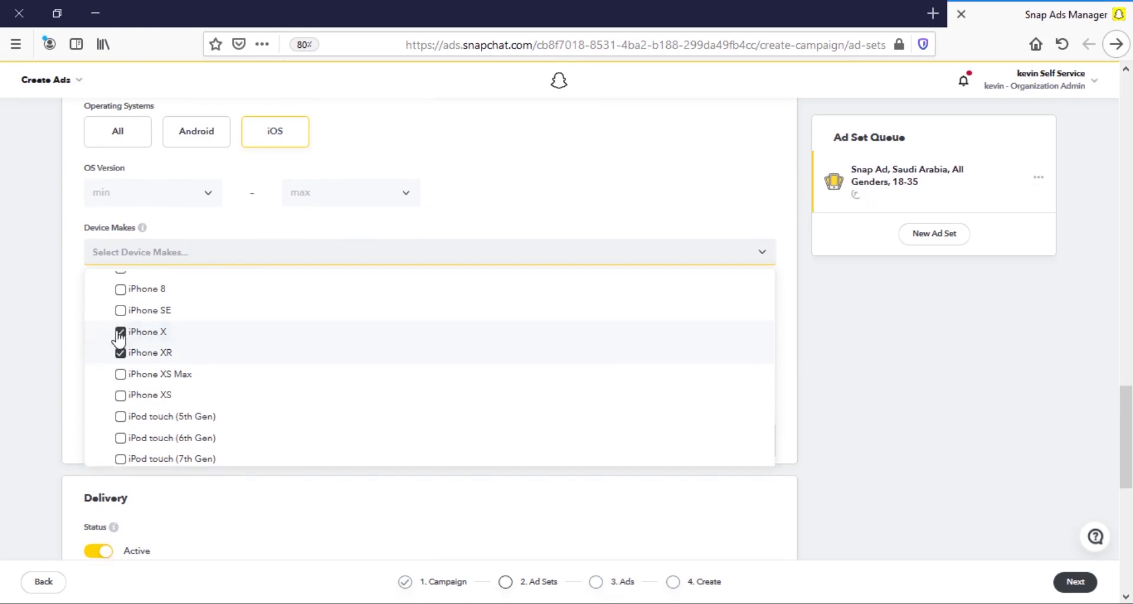
left_click(121, 375)
left_click(120, 396)
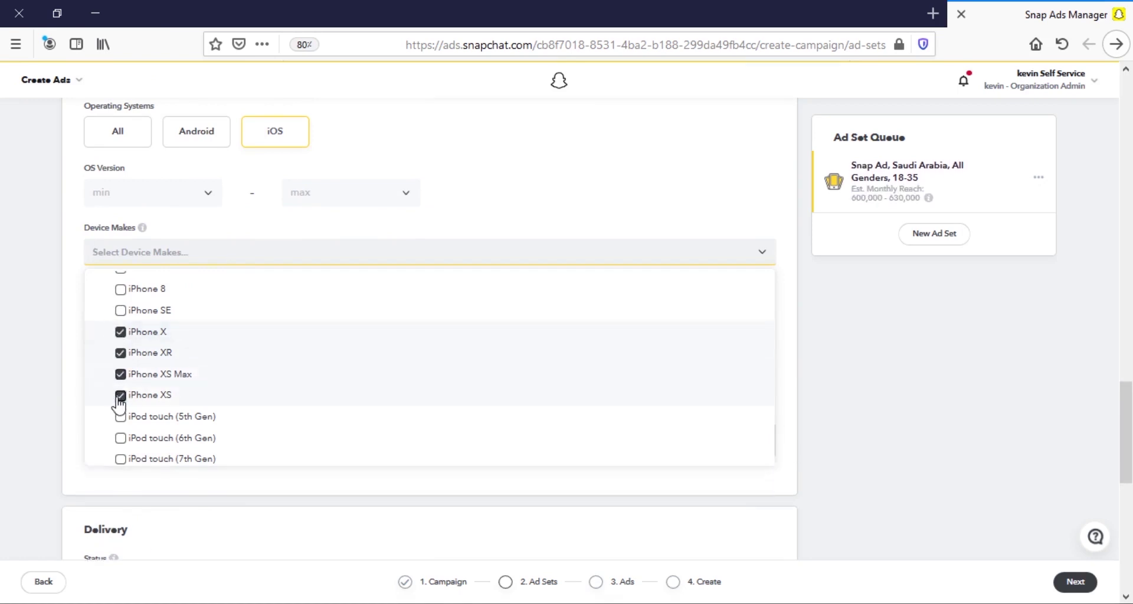
key("Escape")
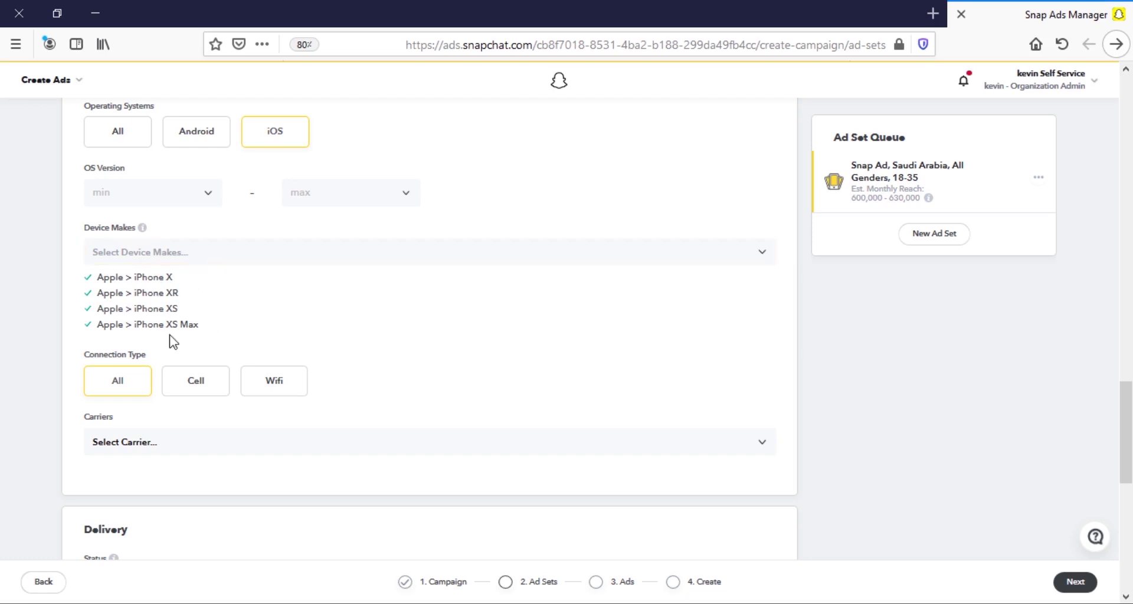
mouse_move(171, 326)
scroll(168, 325, "down", 2)
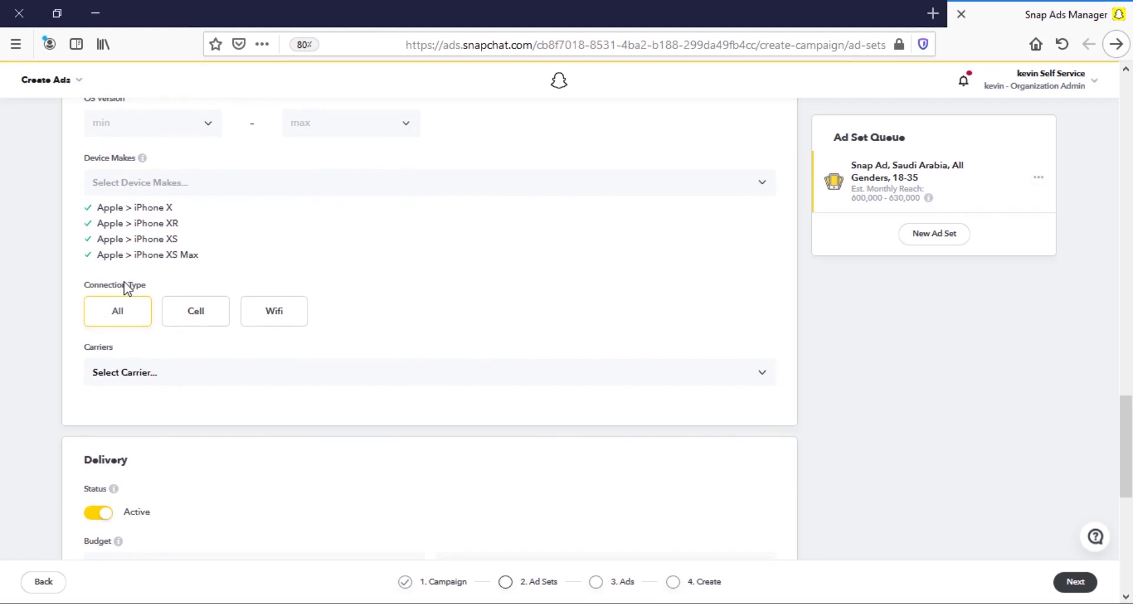
Switch the connection type from Cell to Wifi only.
left_click(193, 315)
left_click(276, 316)
Search carriers for 'mobily' and add Etihad/Etisalat/Mobily (SA).
left_click(152, 380)
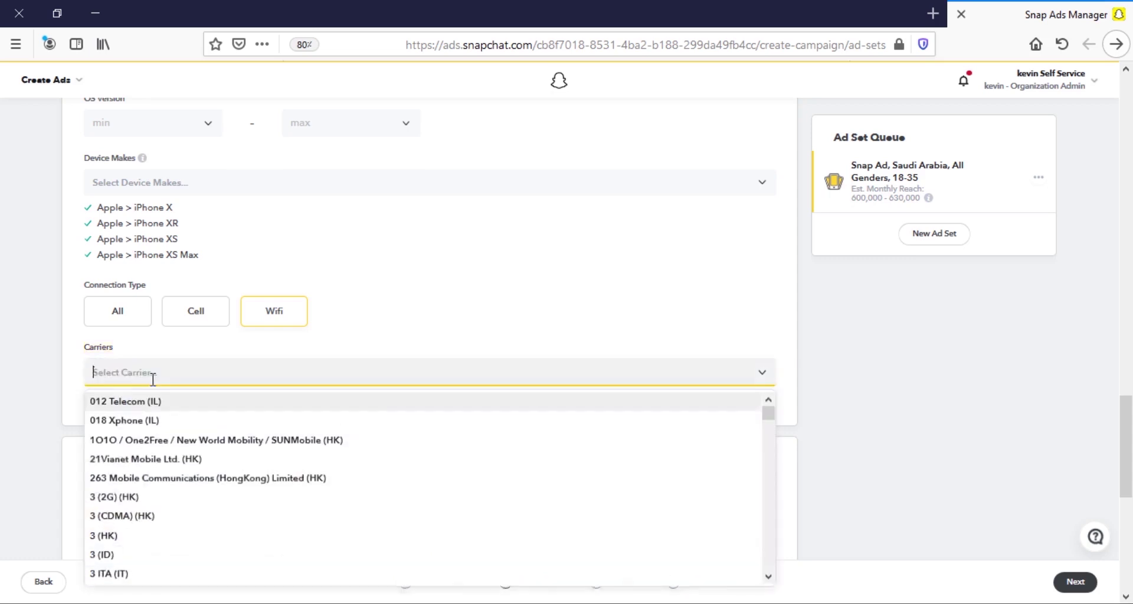
type("mobily")
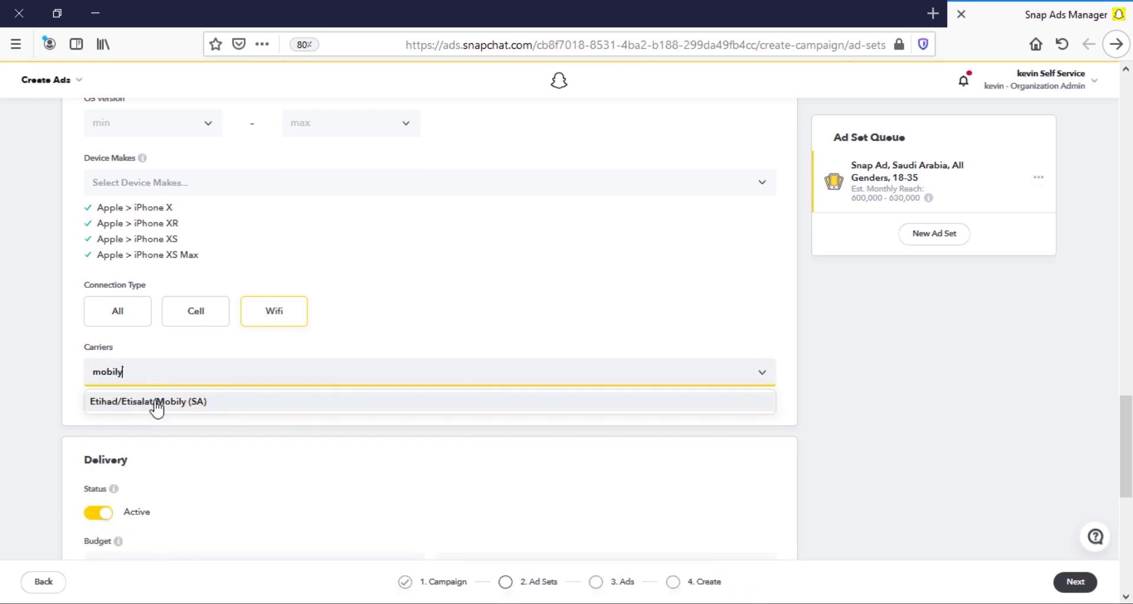
left_click(155, 401)
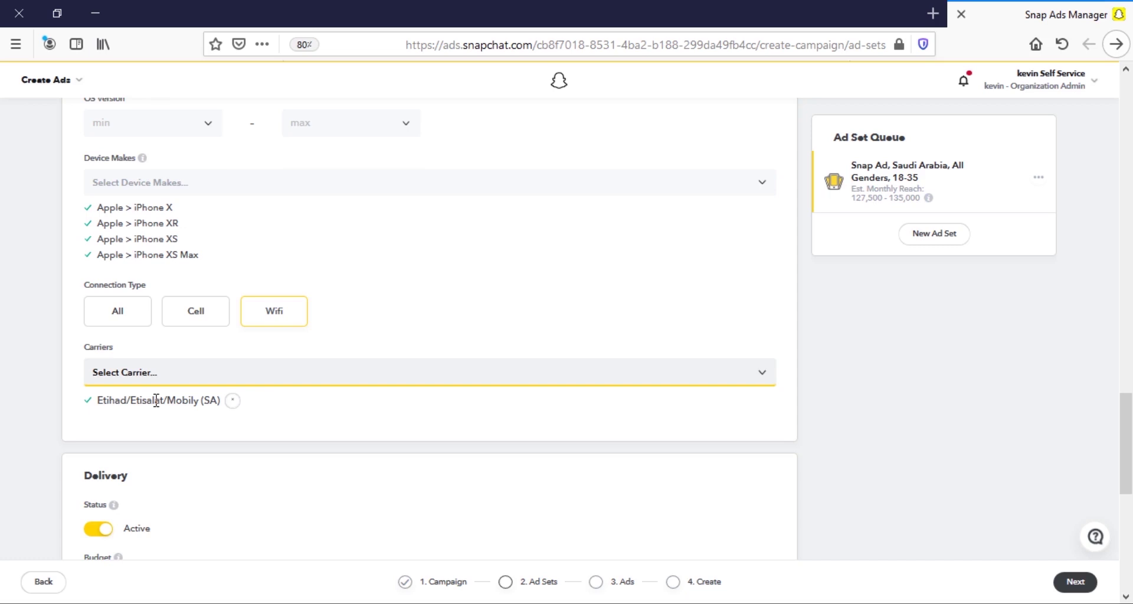
Enter a 20 US$ budget amount for the ad set.
scroll(144, 405, "down", 2)
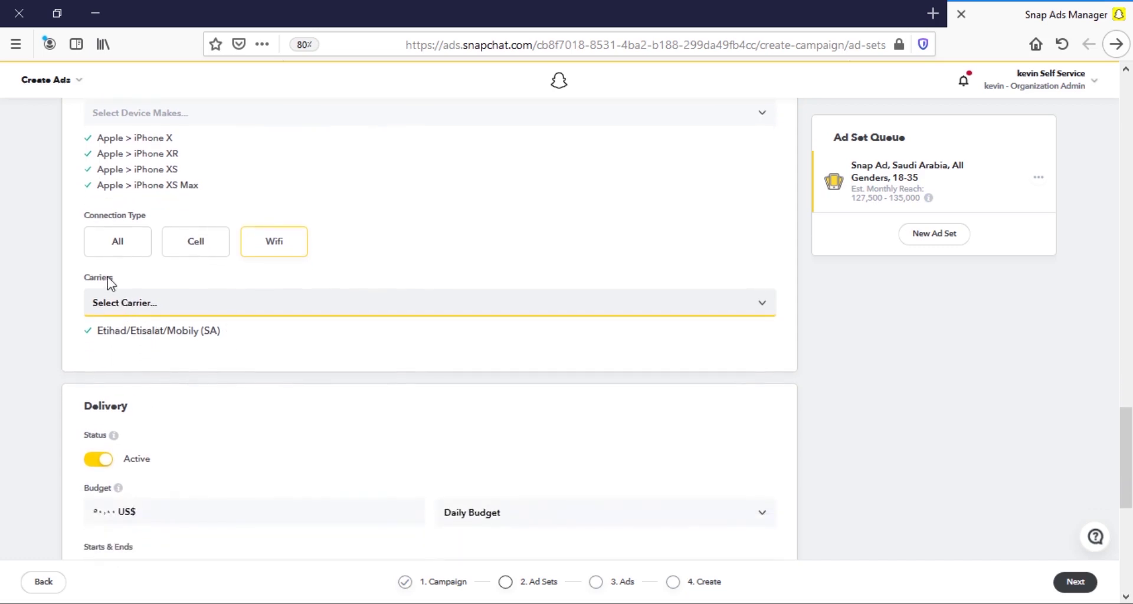
scroll(125, 313, "down", 2)
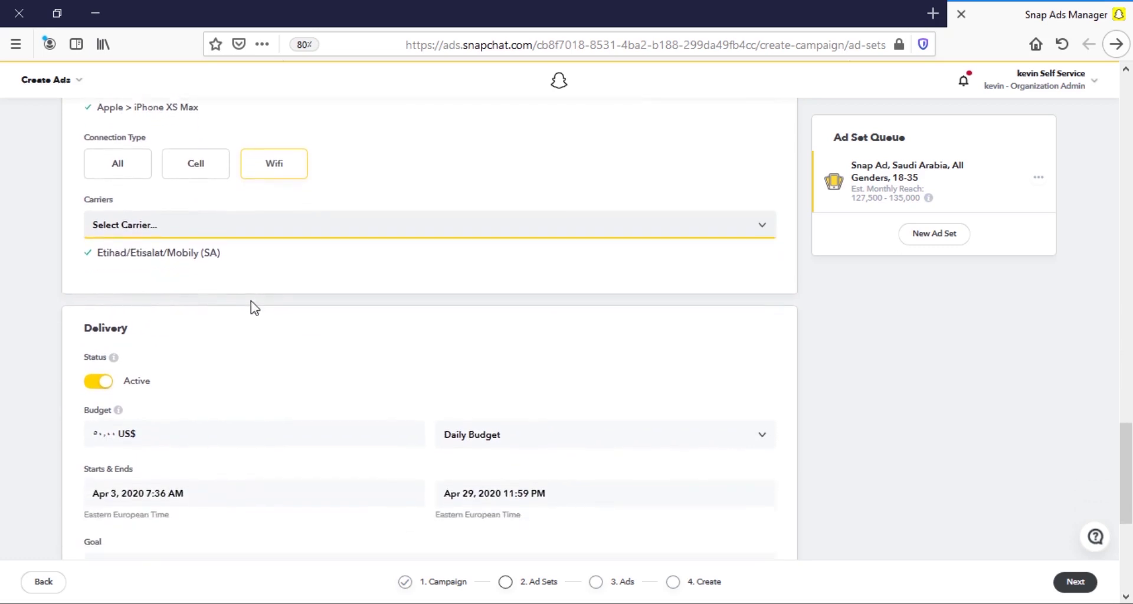
scroll(253, 307, "down", 2)
left_click(170, 370)
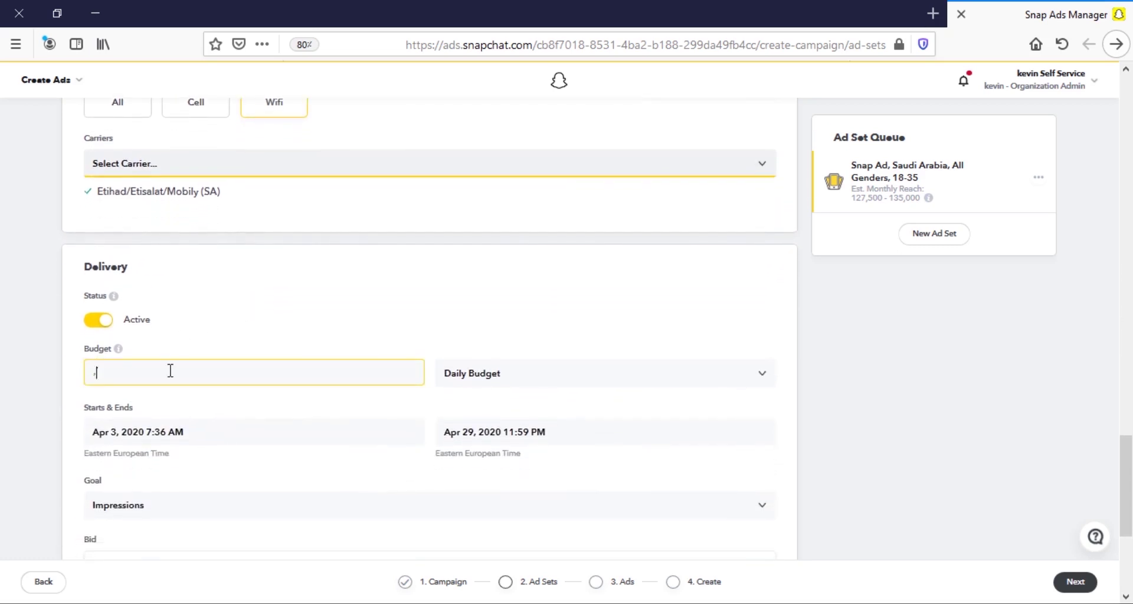
key("BackSpace")
type("20")
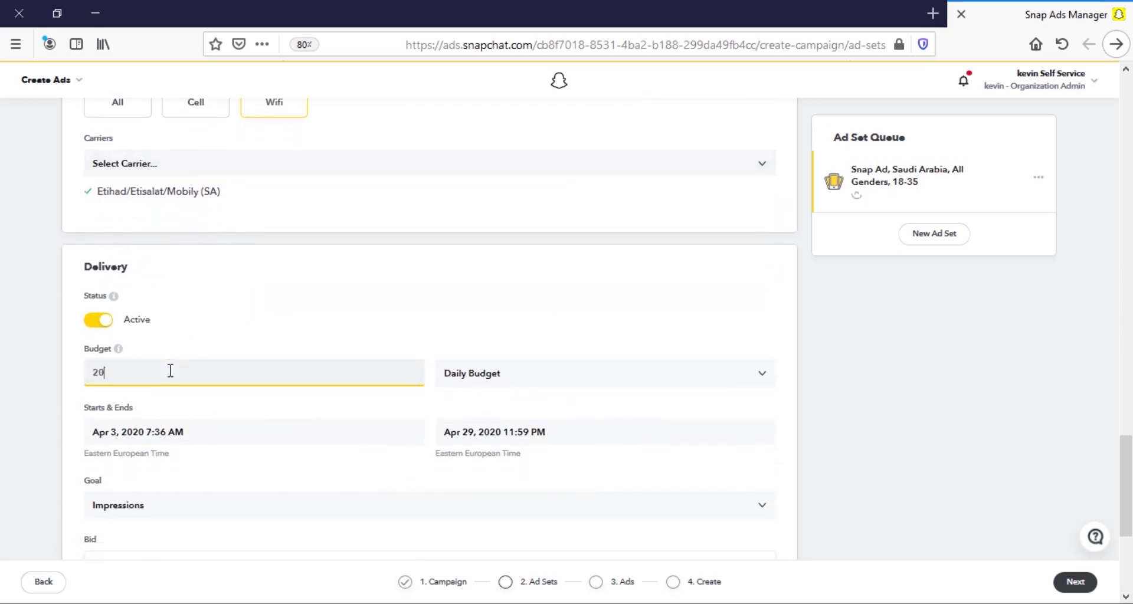
left_click(3, 412)
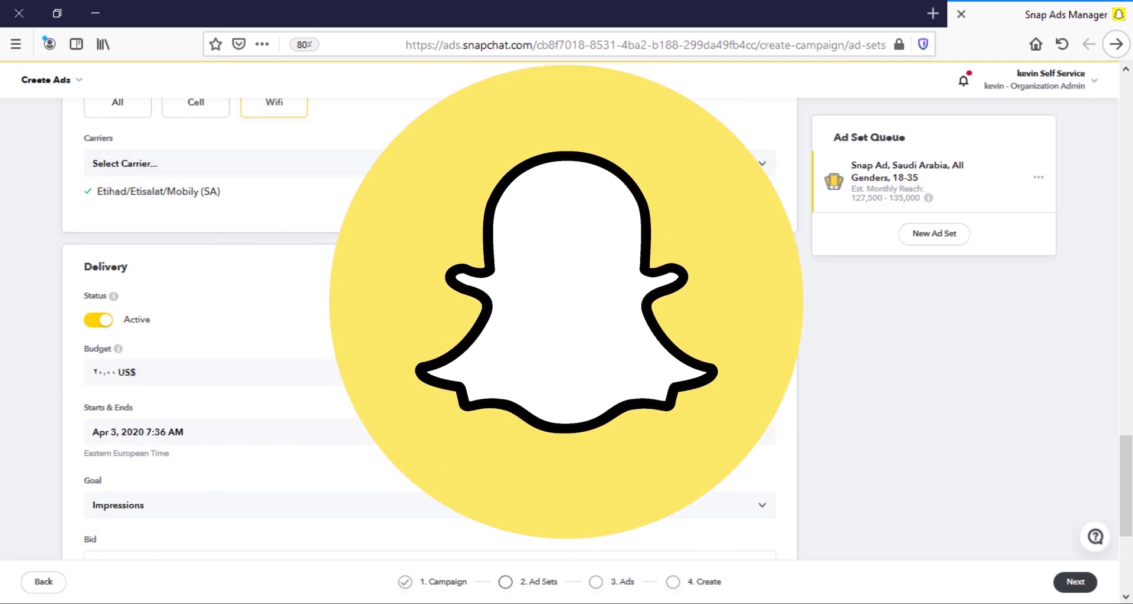
Change the budget type to Lifetime Budget and set the amount to 1,000 US$.
left_click(563, 378)
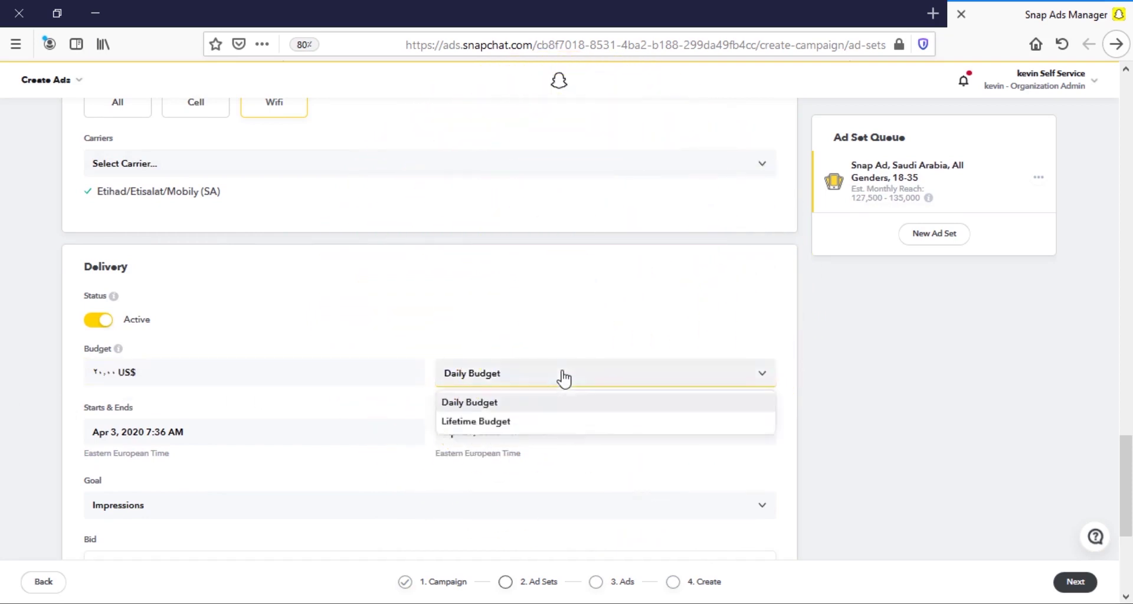
left_click(488, 422)
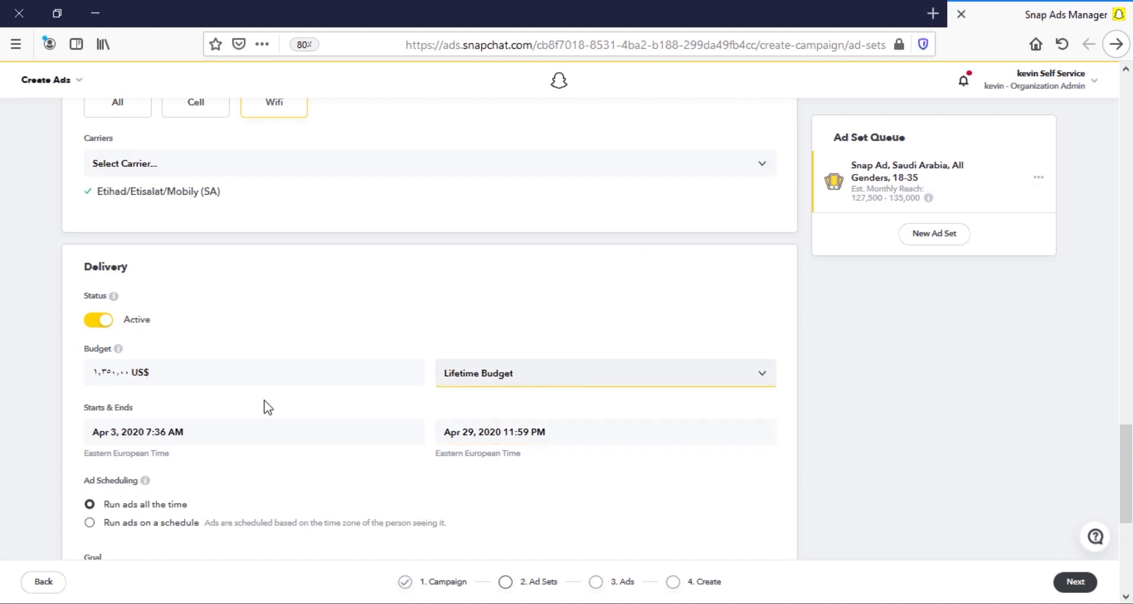
left_click(180, 381)
key("ctrl+a")
key("BackSpace")
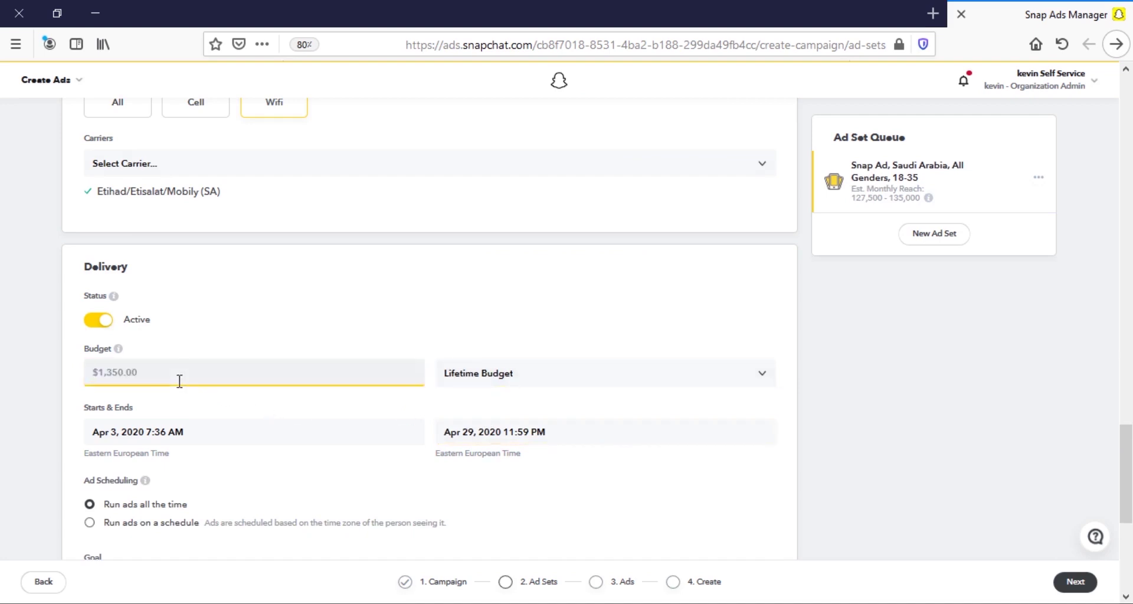
type("1000")
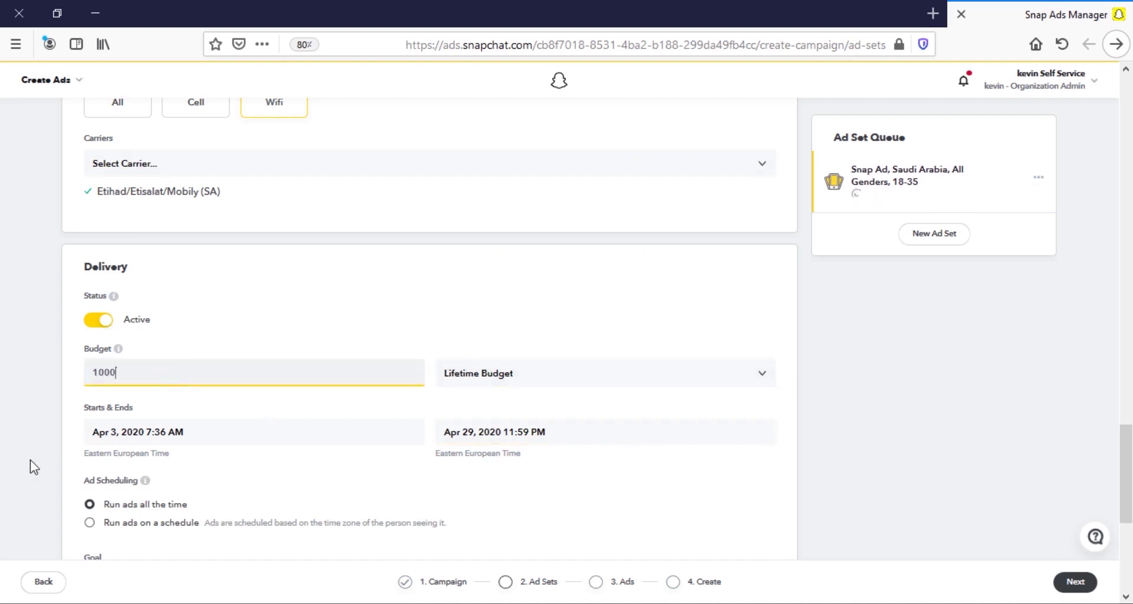
left_click(190, 431)
left_click(481, 435)
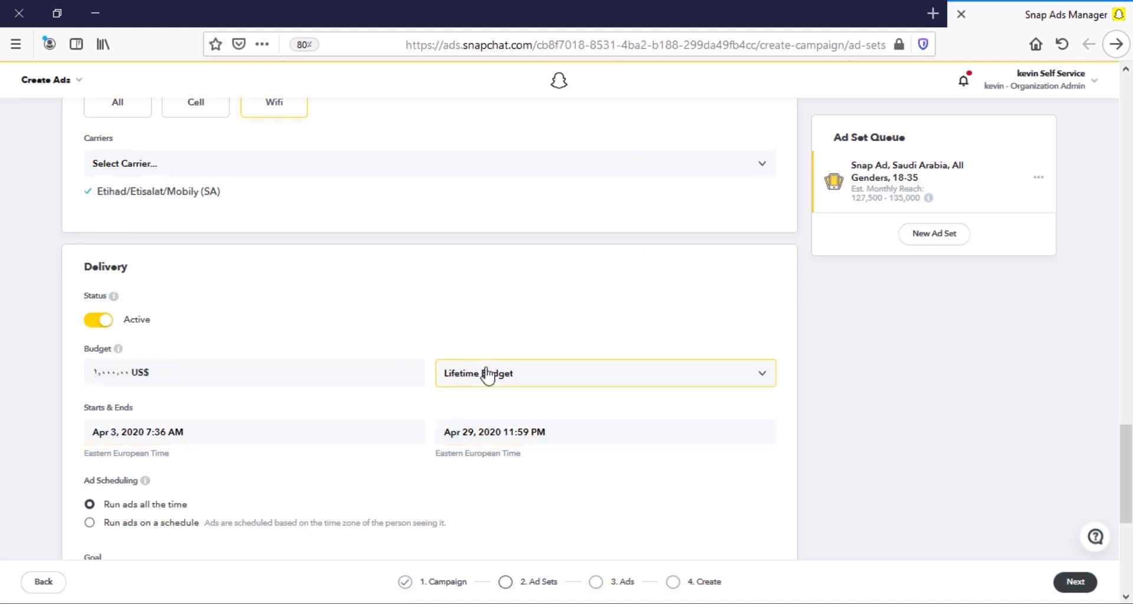
Choose 'Run ads on a schedule' and mark Monday–Sunday, 8 am to 6 pm, on the grid.
scroll(301, 397, "down", 2)
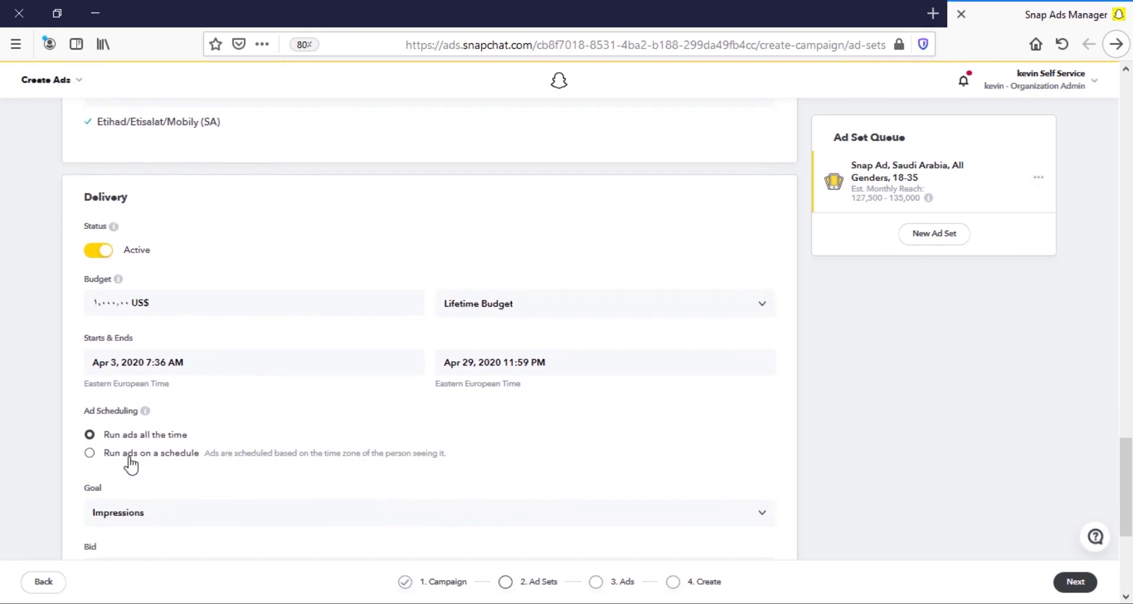
left_click(138, 454)
scroll(215, 416, "down", 3)
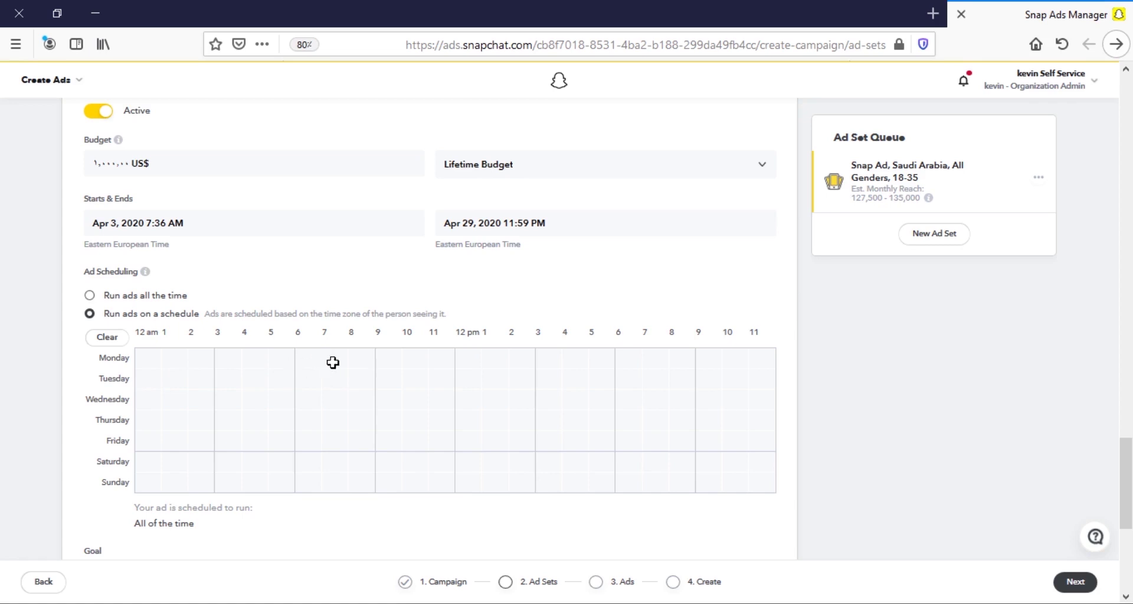
left_click_drag(357, 354, 566, 479)
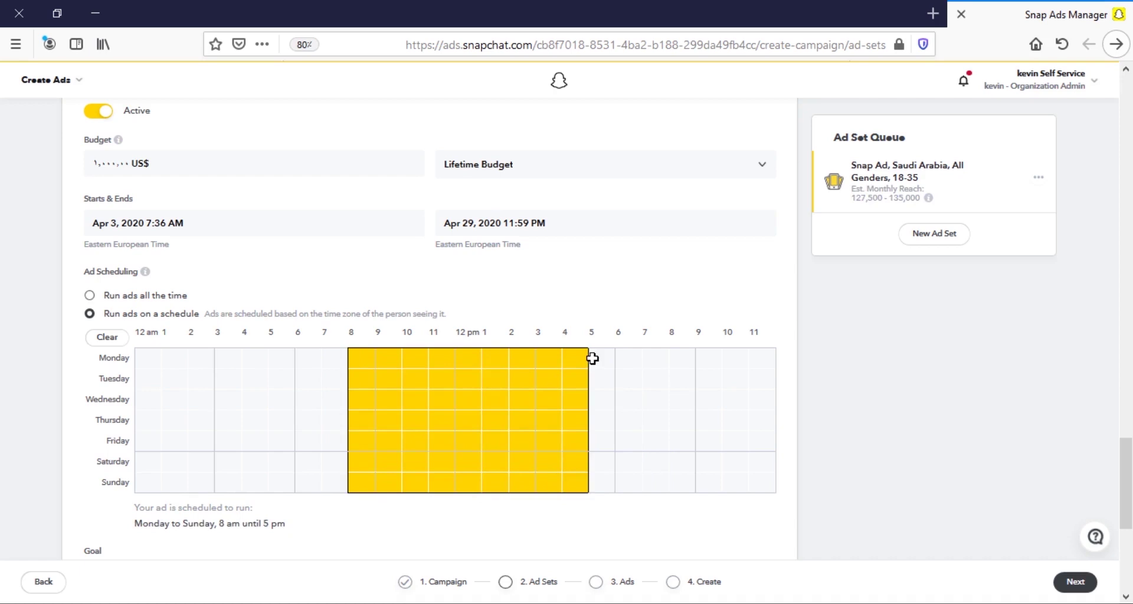
left_click_drag(592, 352, 601, 480)
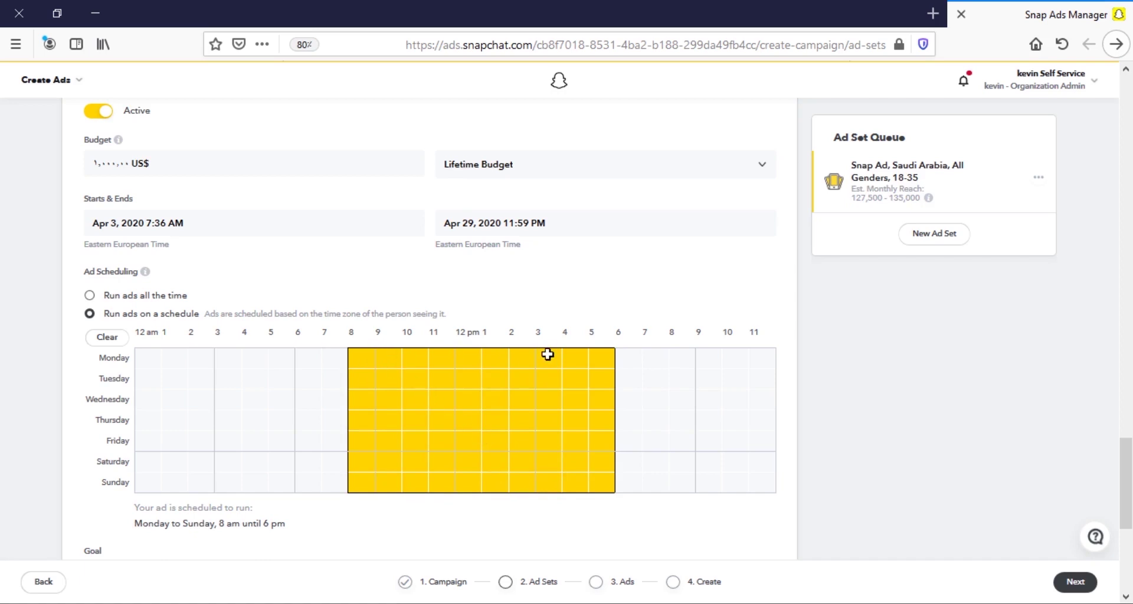
Reselect Impressions as the ad set goal.
scroll(472, 360, "down", 5)
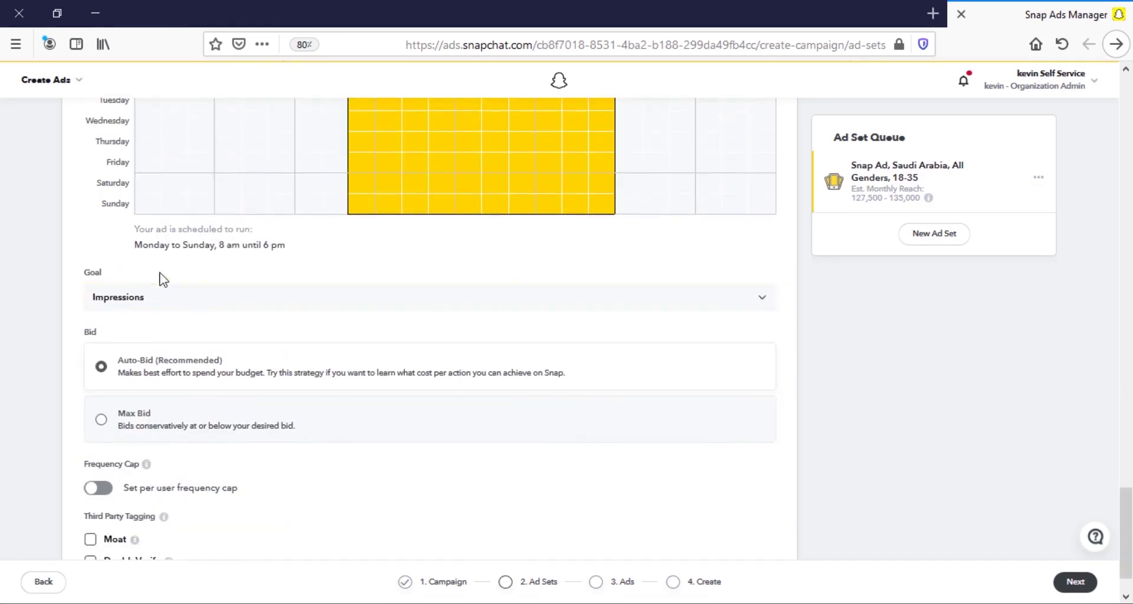
left_click(92, 300)
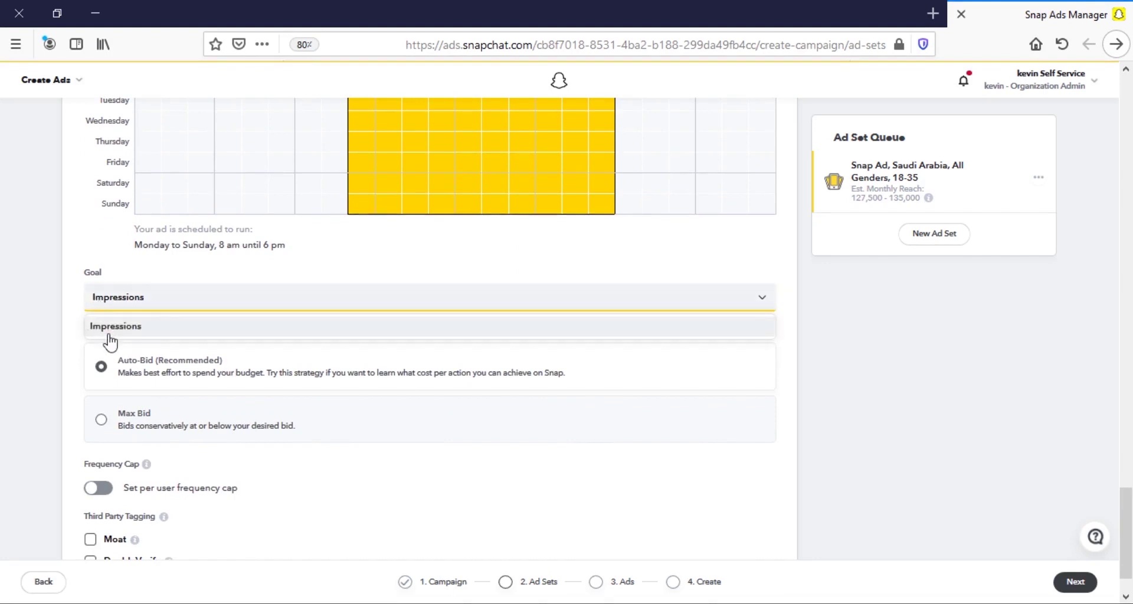
left_click(110, 333)
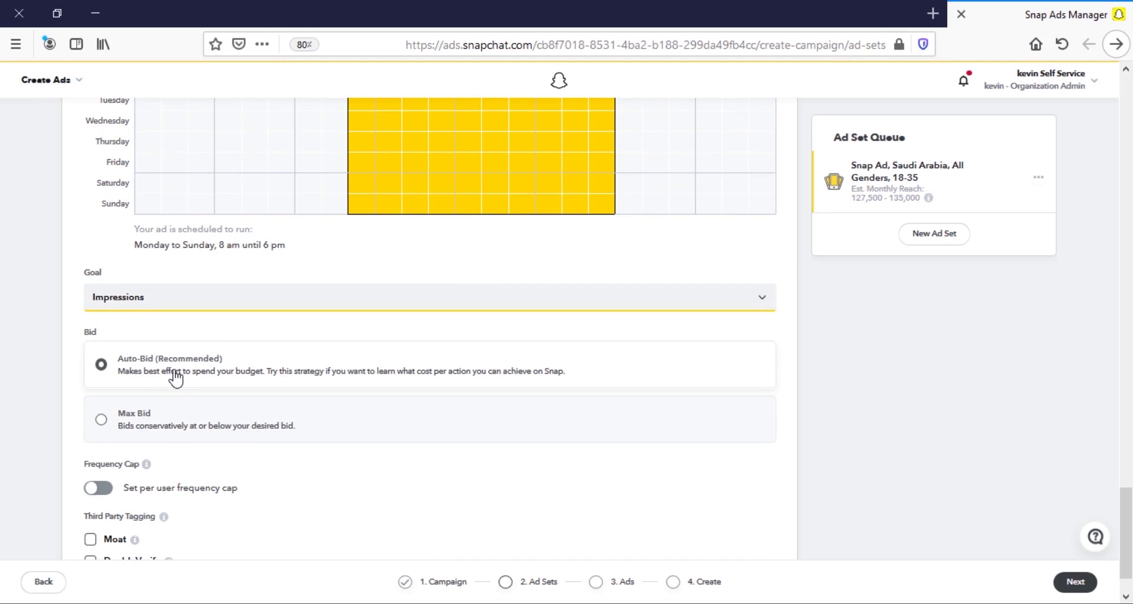
Switch bidding to Max Bid with a 2 US$ bid.
left_click(170, 427)
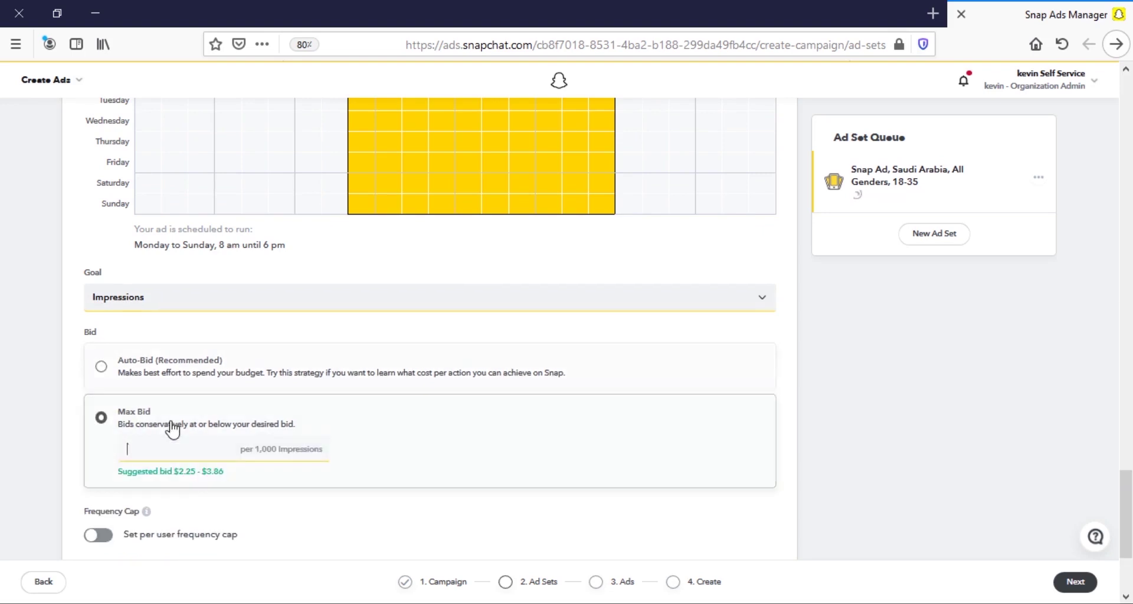
left_click(280, 450)
left_click(280, 450)
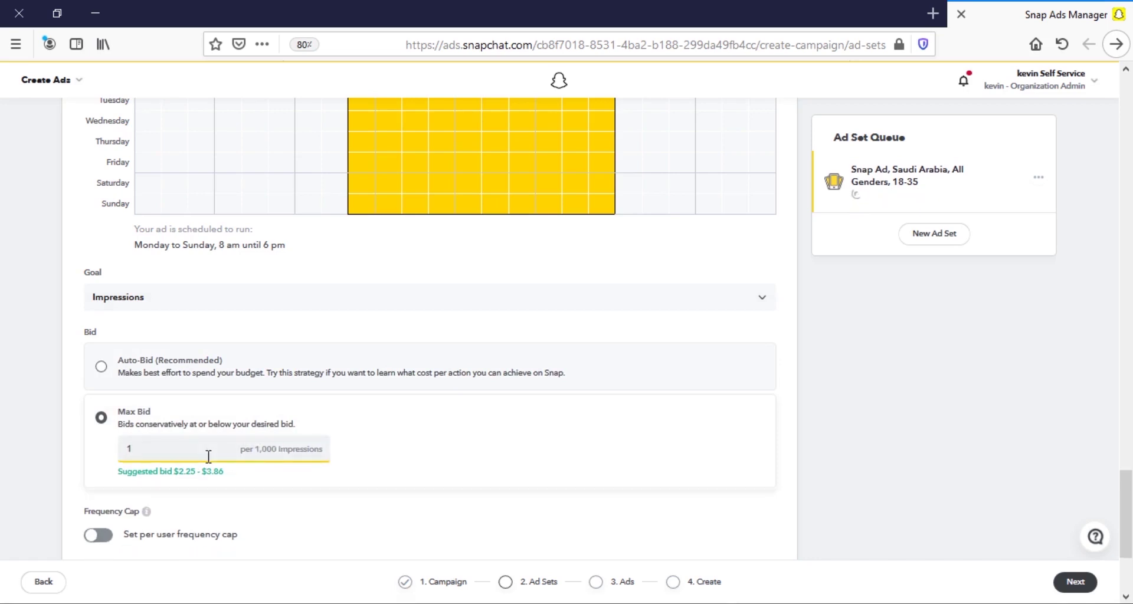
type("2")
left_click(70, 463)
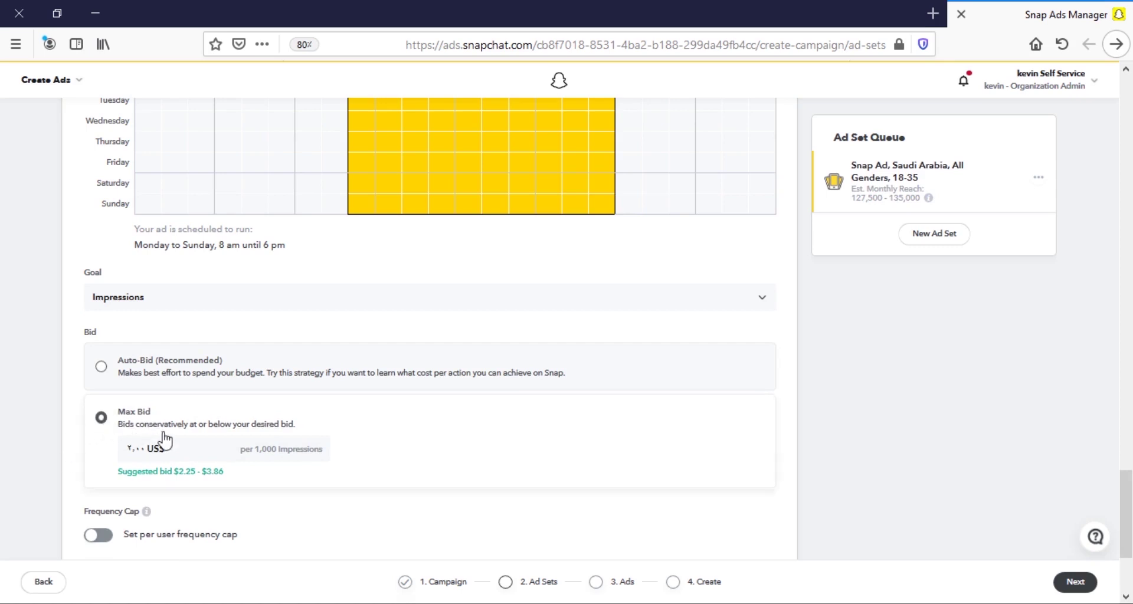
Change the max bid to 3, try Auto-Bid, then return to Max Bid.
left_click(182, 442)
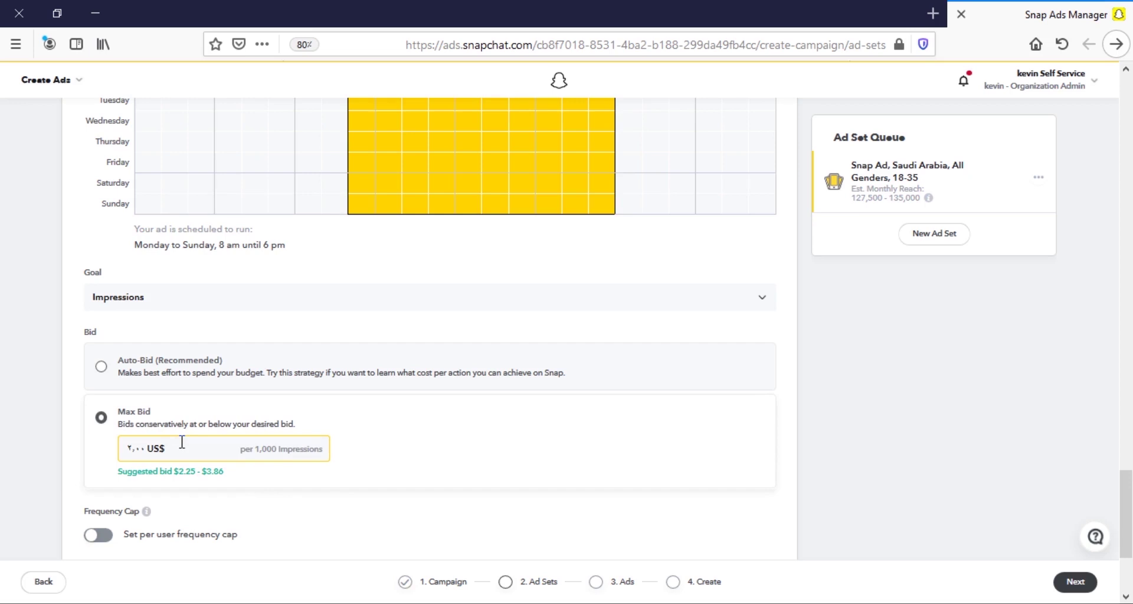
type("2")
key("BackSpace")
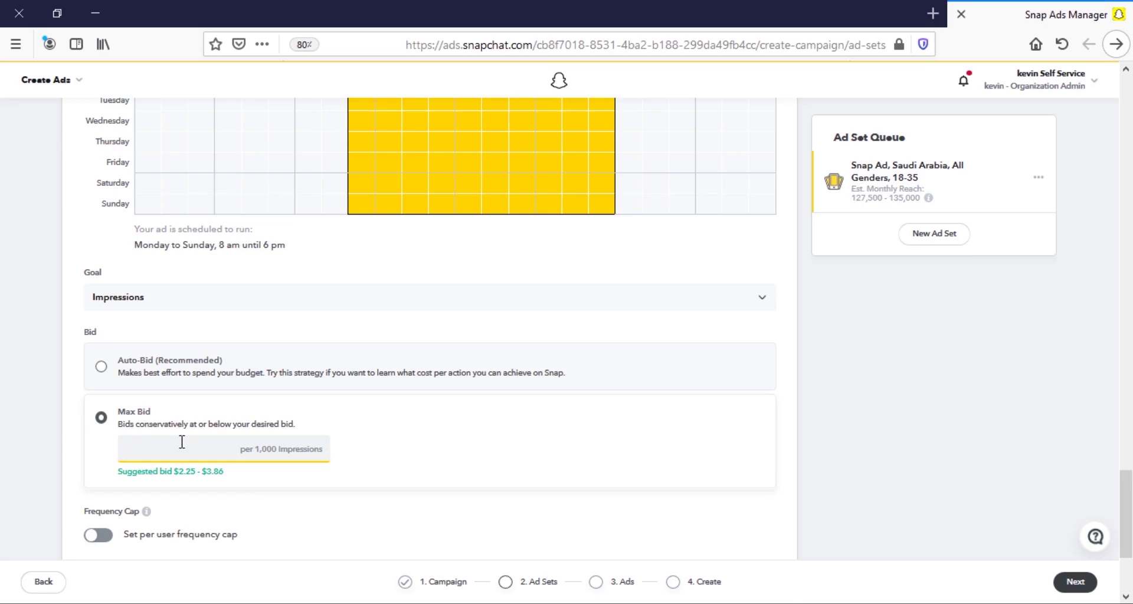
type("3")
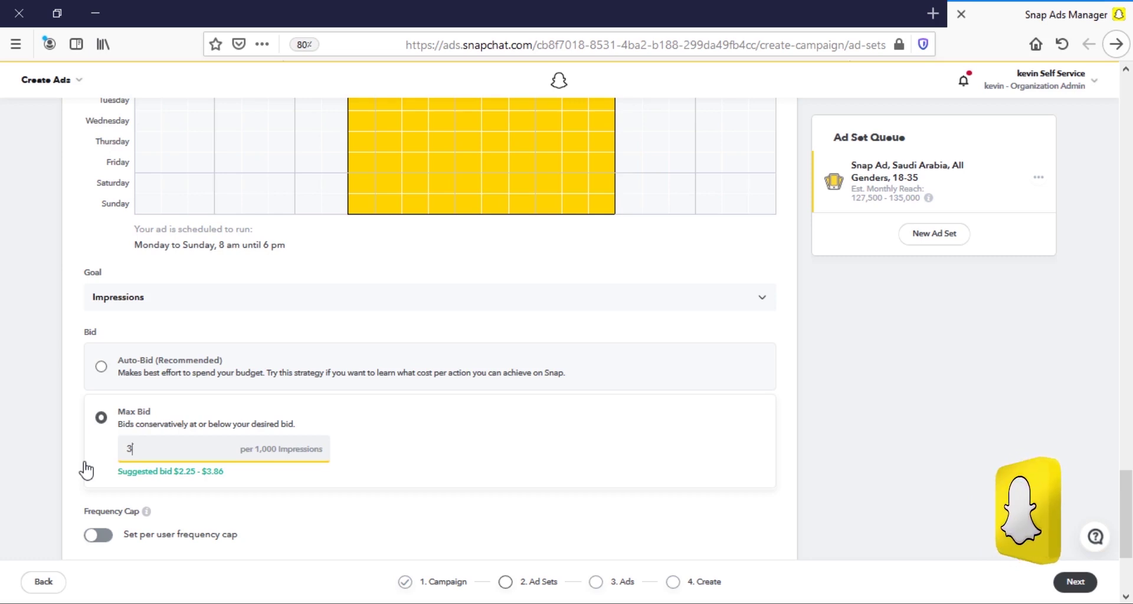
left_click(168, 369)
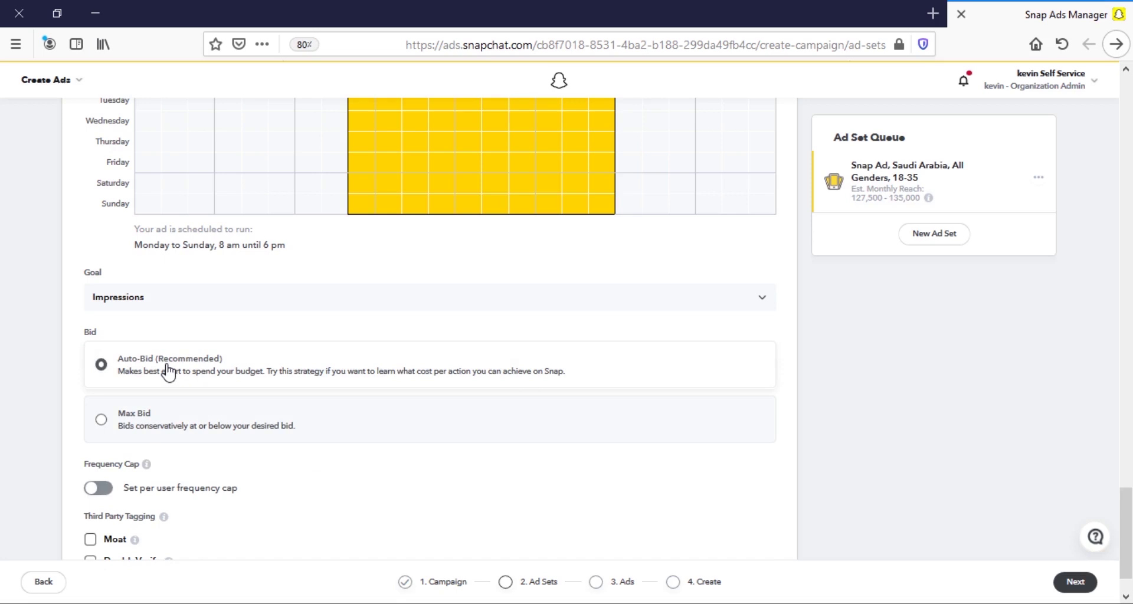
left_click(167, 442)
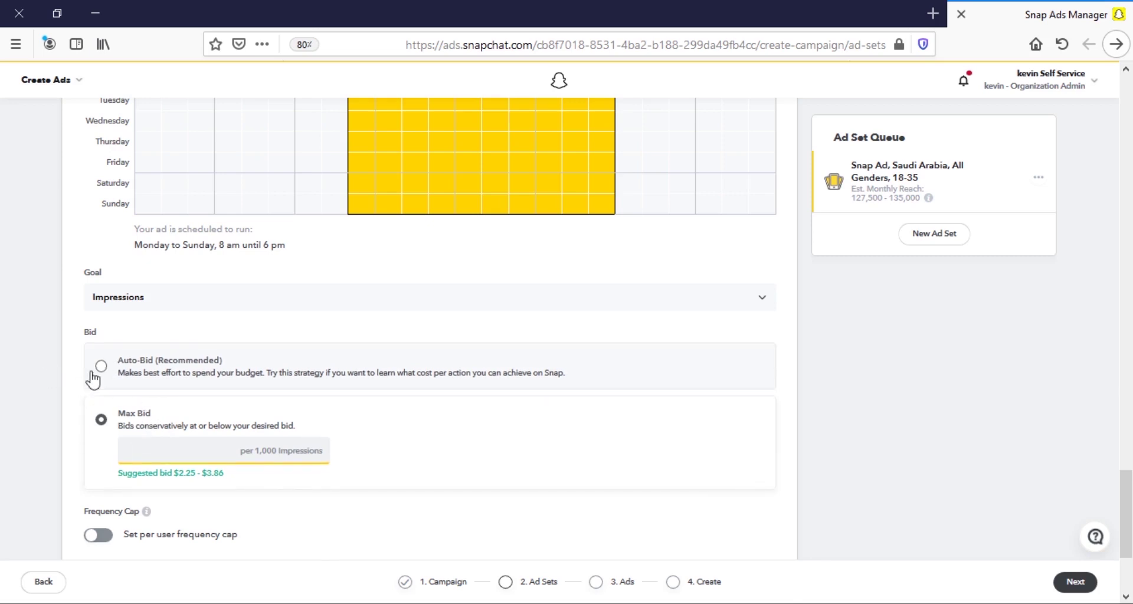
Enable the per-user frequency cap with a maximum of 3 impressions per 7 days.
scroll(34, 369, "down", 1)
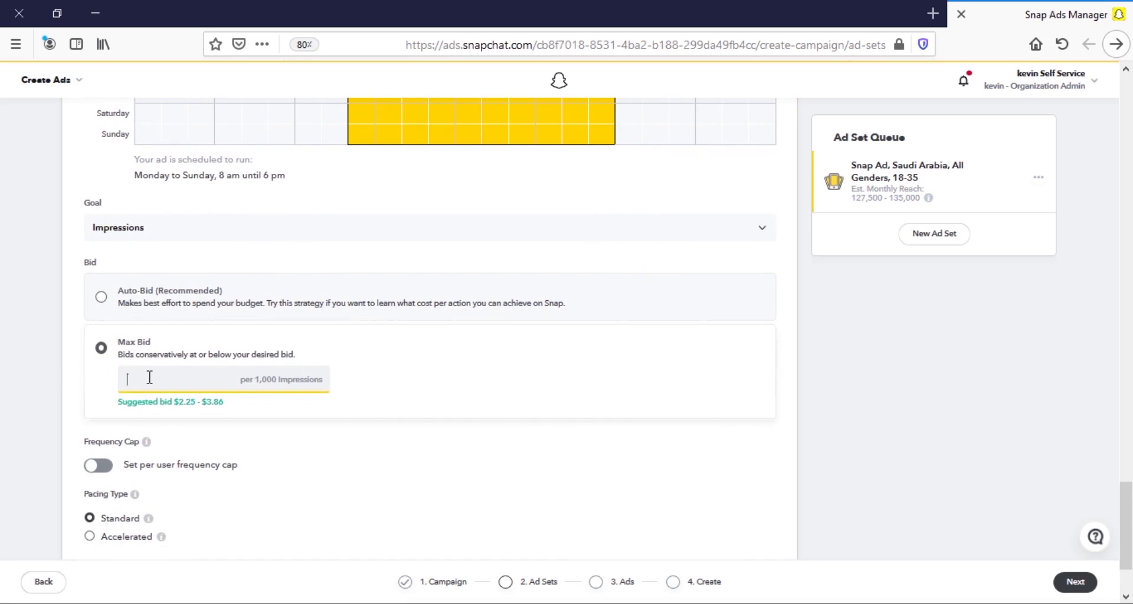
scroll(149, 378, "down", 2)
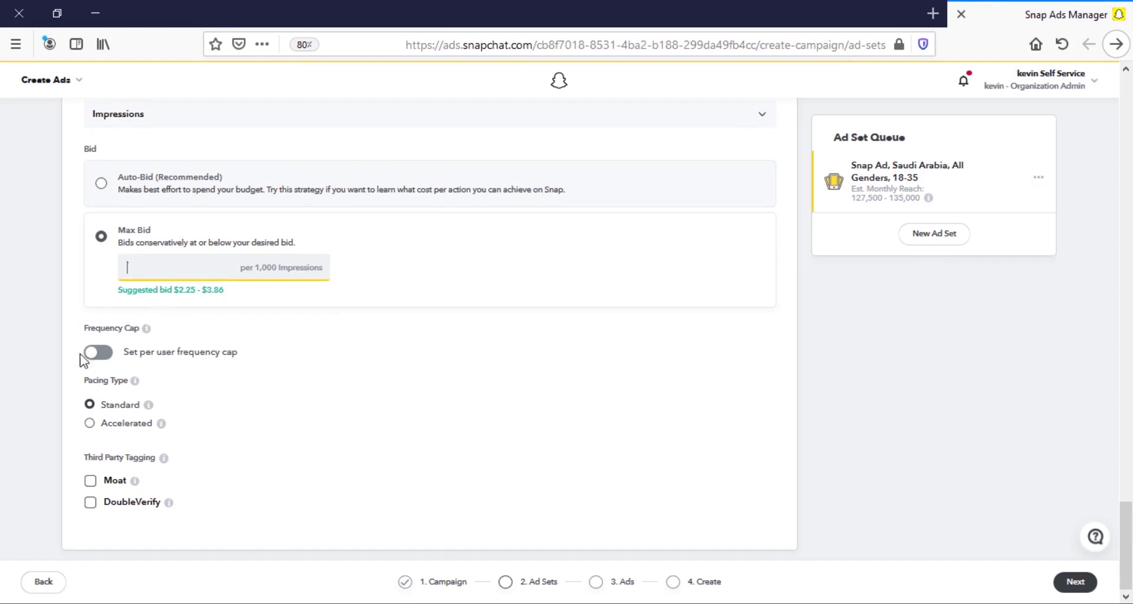
left_click(101, 352)
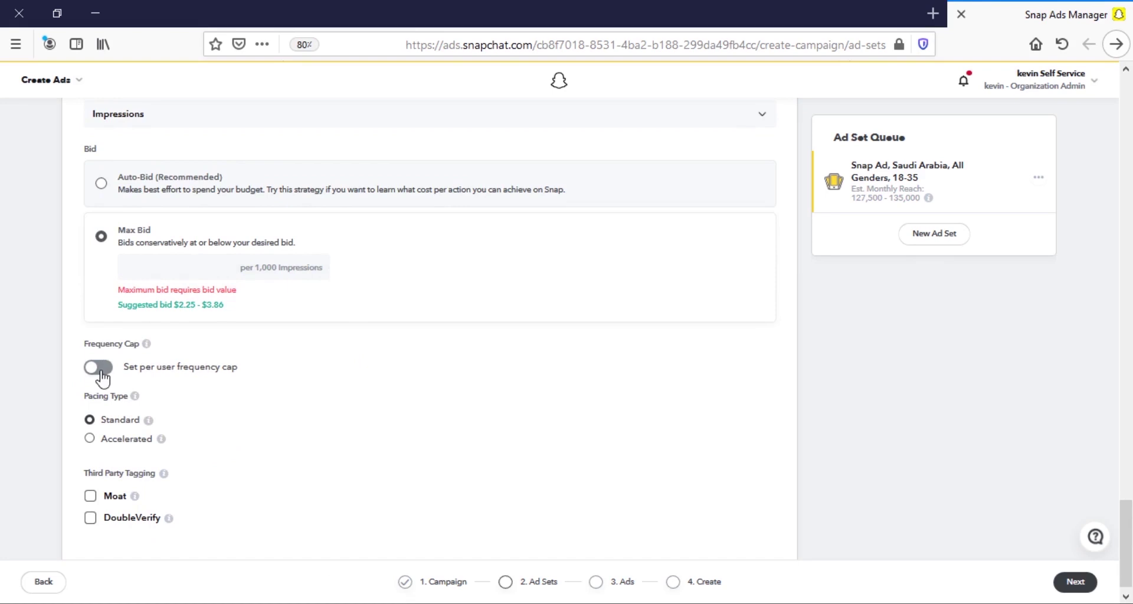
left_click(100, 372)
left_click(167, 263)
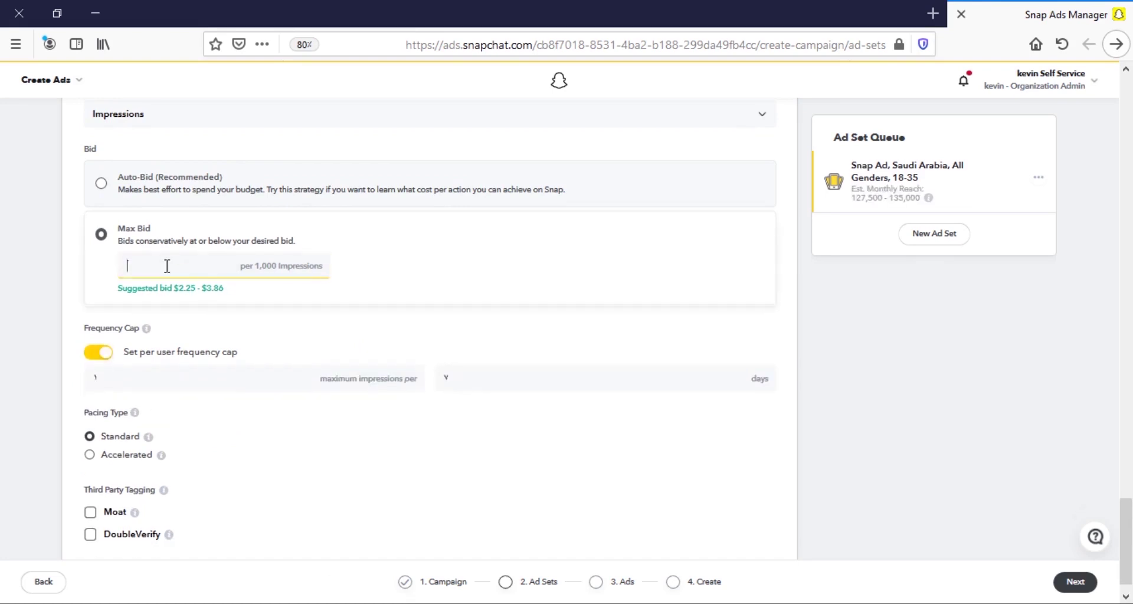
left_click(147, 383)
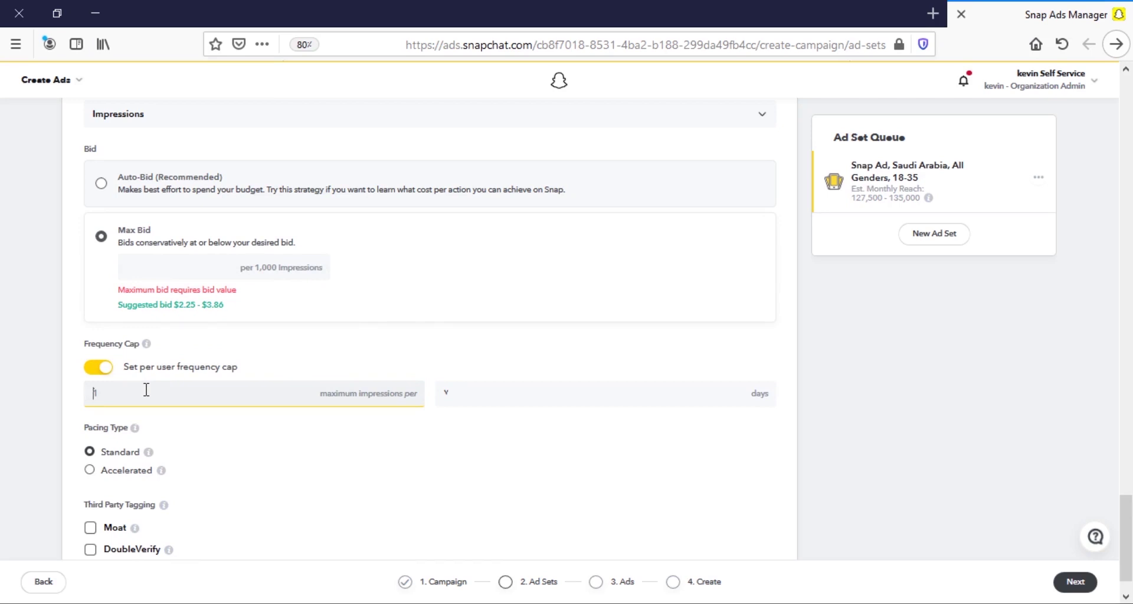
type("3")
key("BackSpace")
type("1")
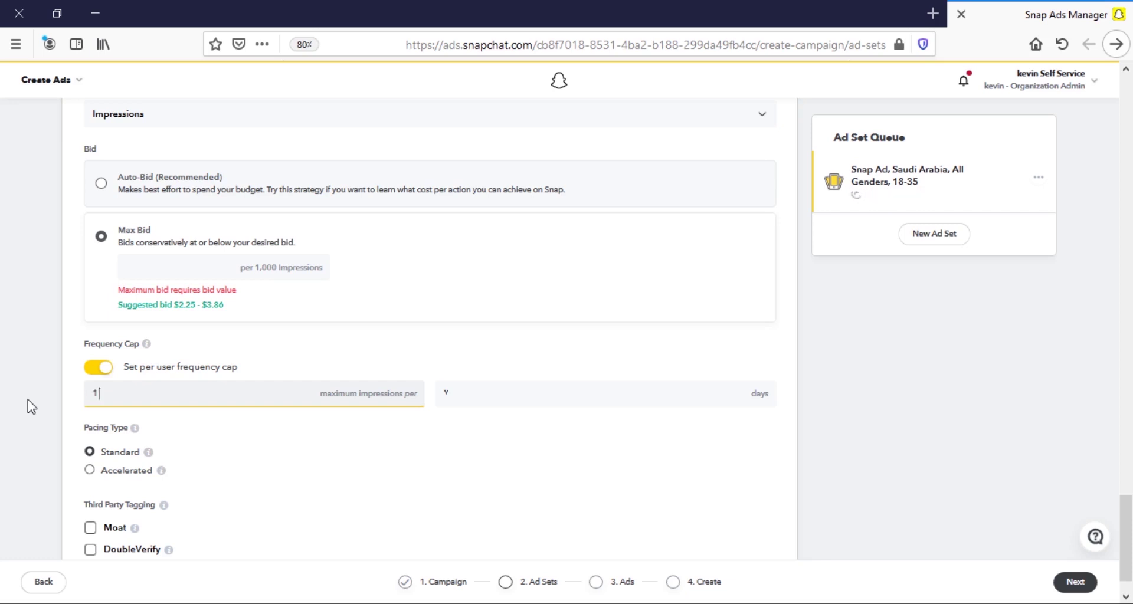
type("5")
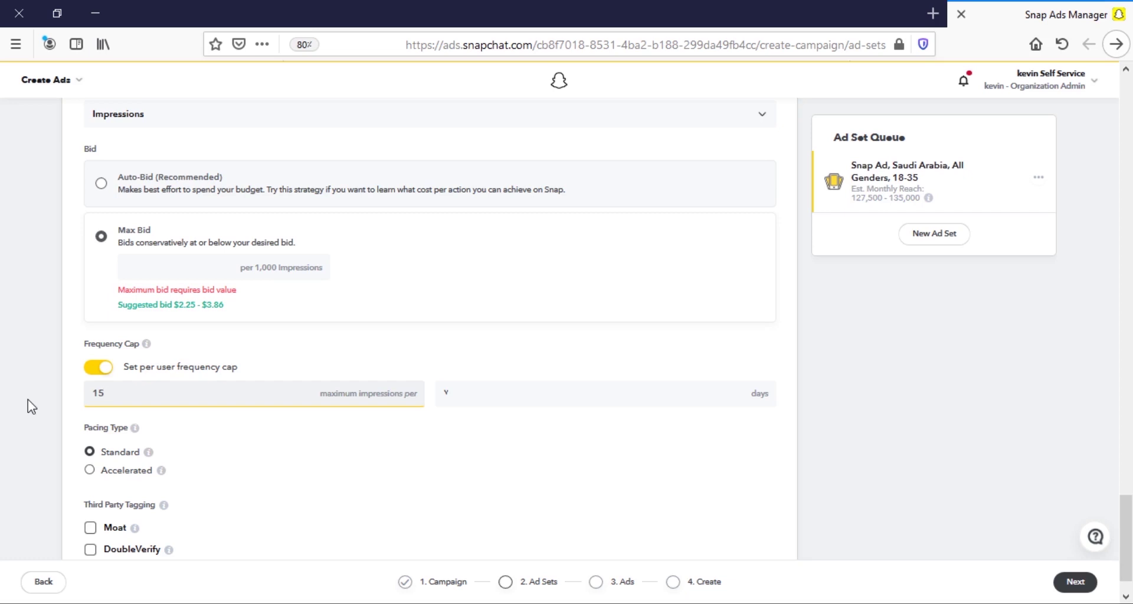
key("BackSpace")
key("BackSpace")
type("3")
scroll(45, 403, "down", 1)
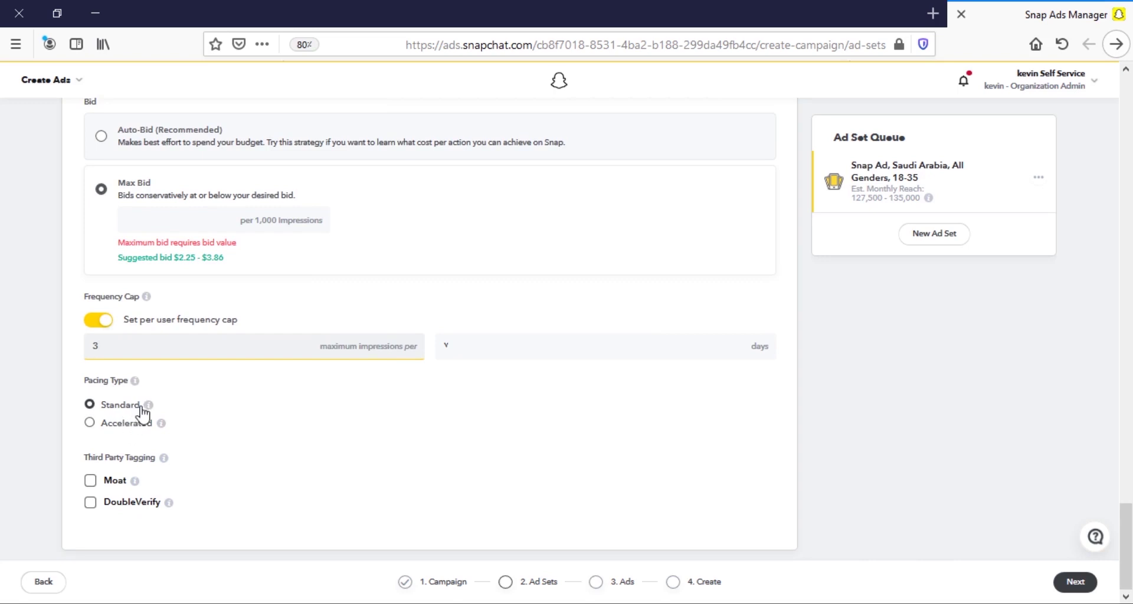
Enter a 1.00 US$ max bid per 1,000 impressions, choose Accelerated pacing, and go Next.
mouse_move(149, 406)
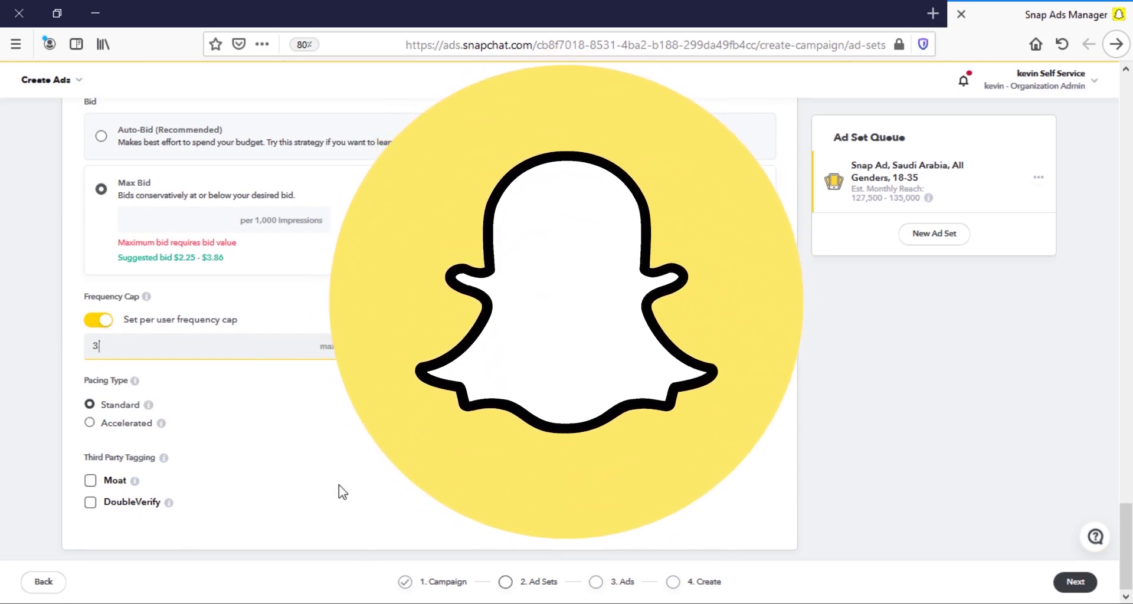
left_click(89, 423)
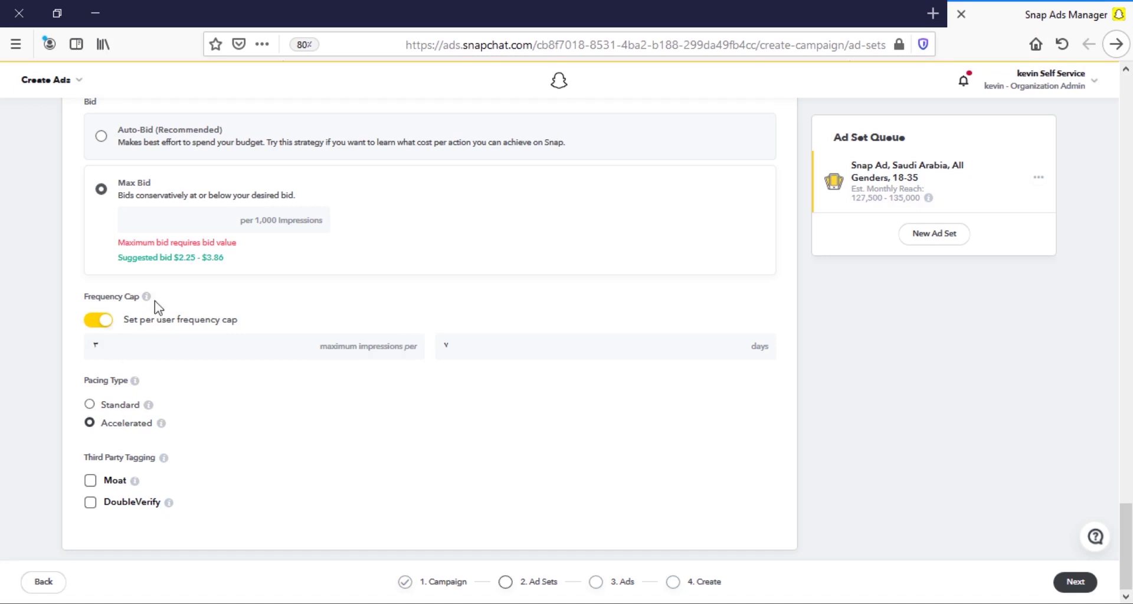
left_click(167, 223)
left_click(106, 405)
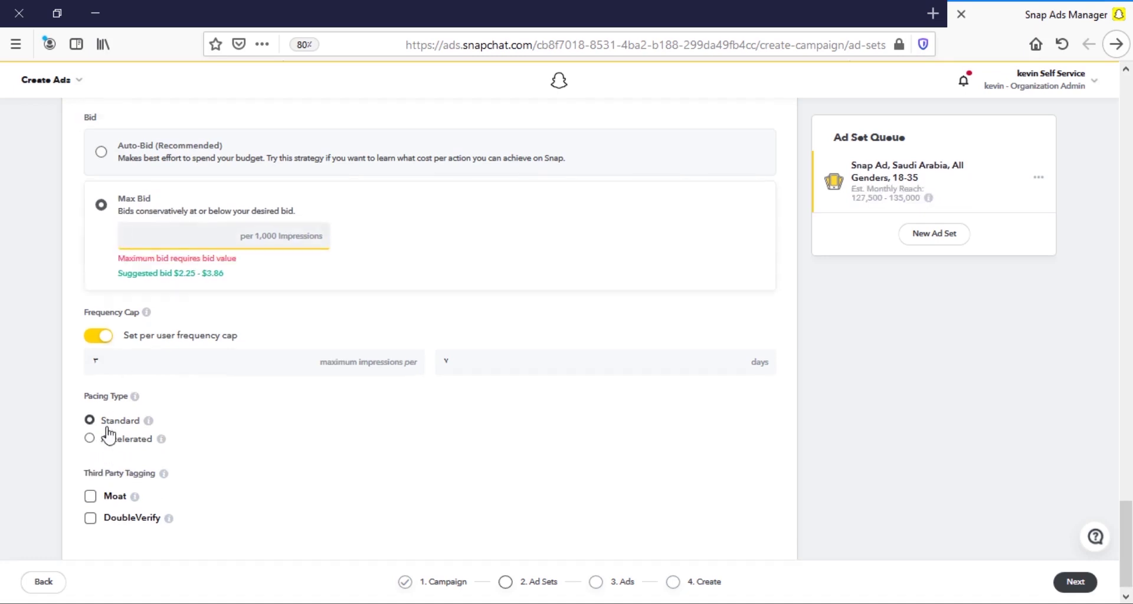
left_click(90, 439)
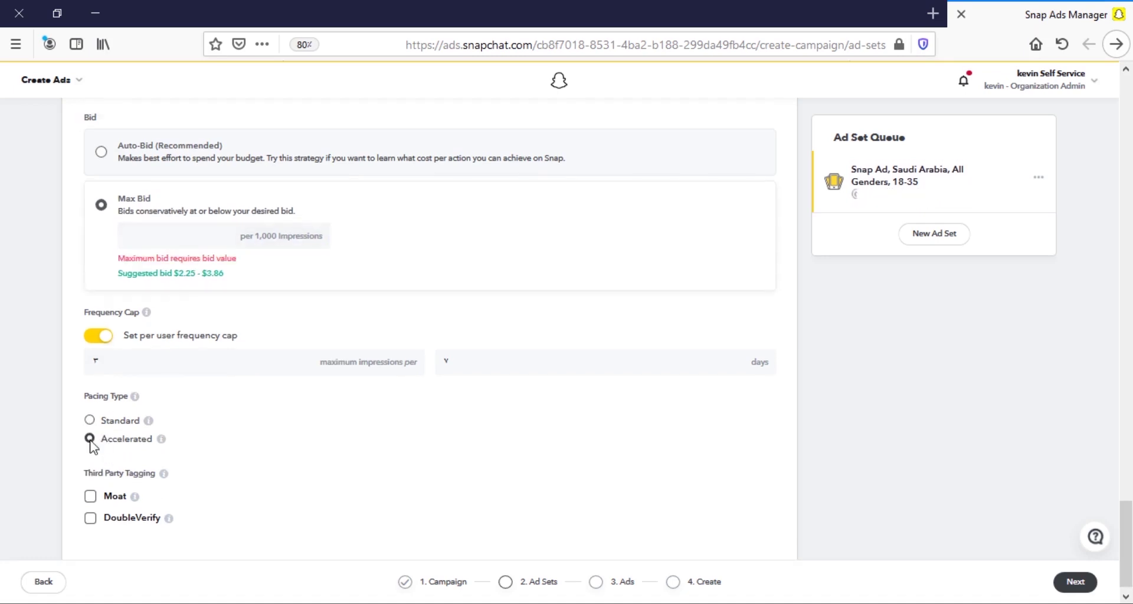
left_click(171, 235)
type("1")
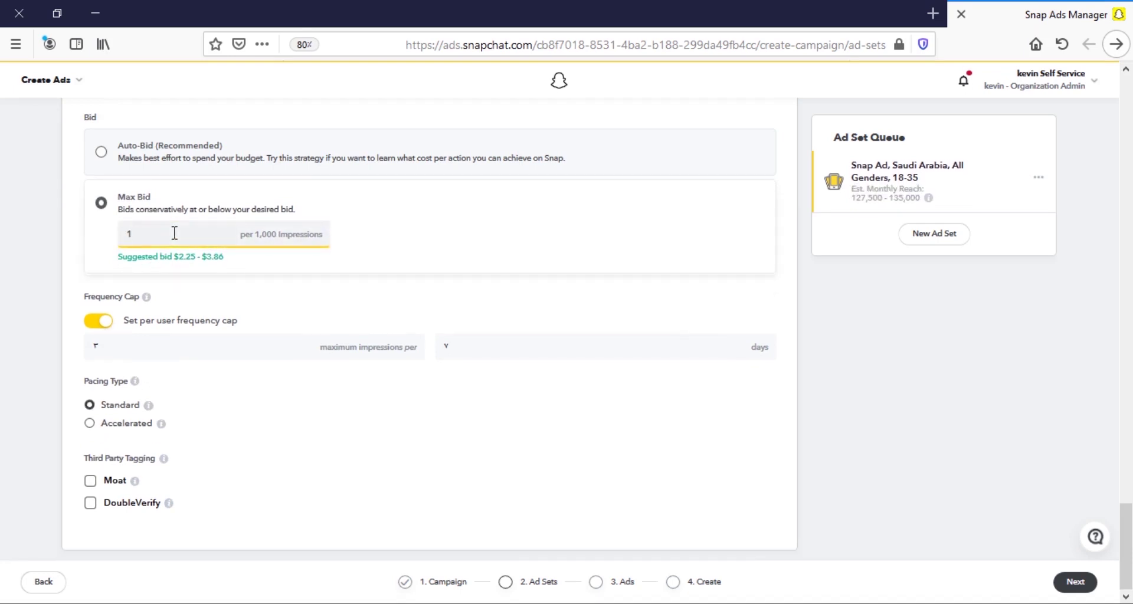
left_click(81, 251)
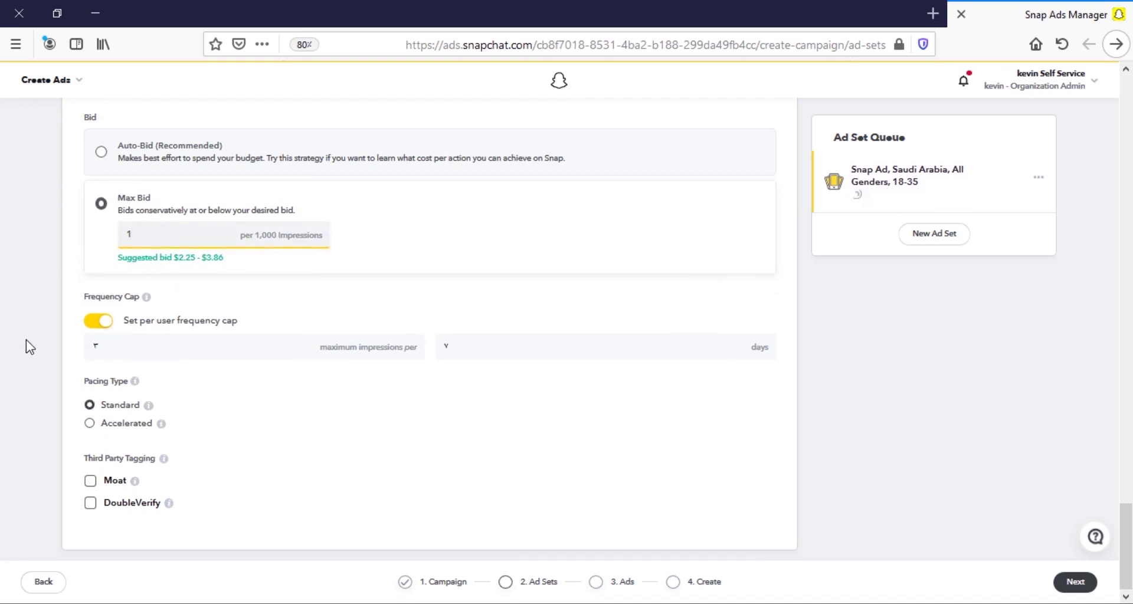
left_click(92, 429)
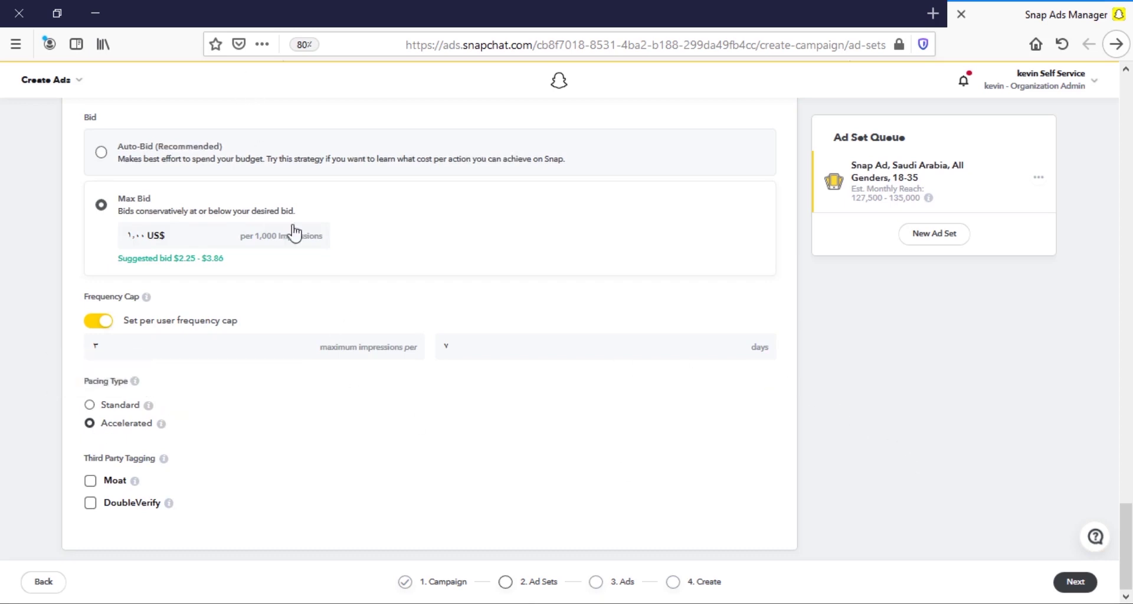
left_click(1066, 584)
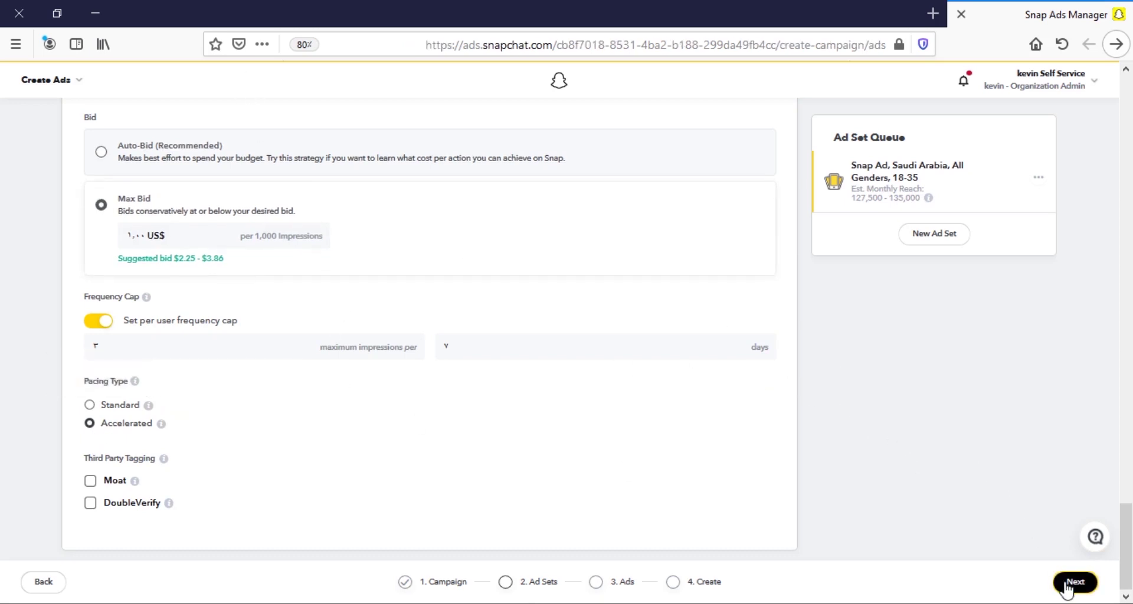
Enter a person's full name in Arabic as the ad name.
left_click(309, 309)
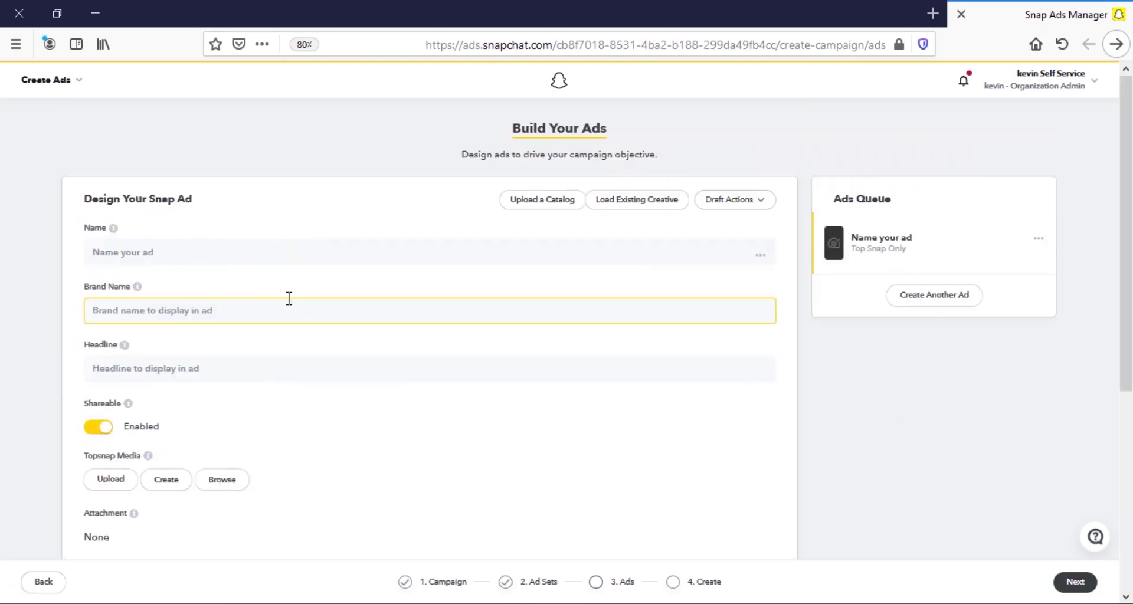
left_click(172, 254)
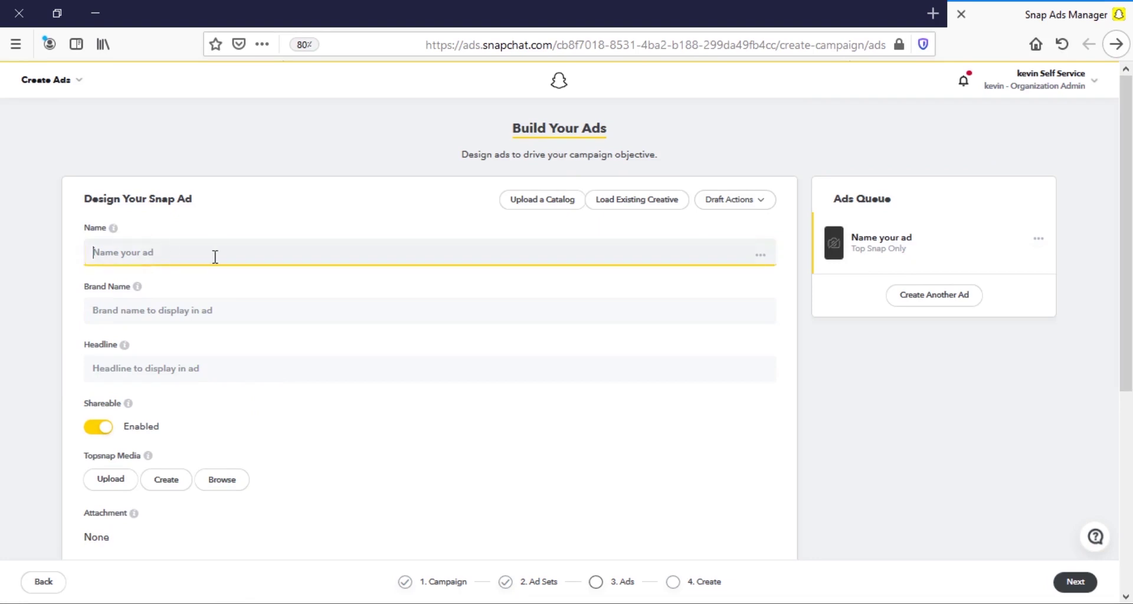
type("ال")
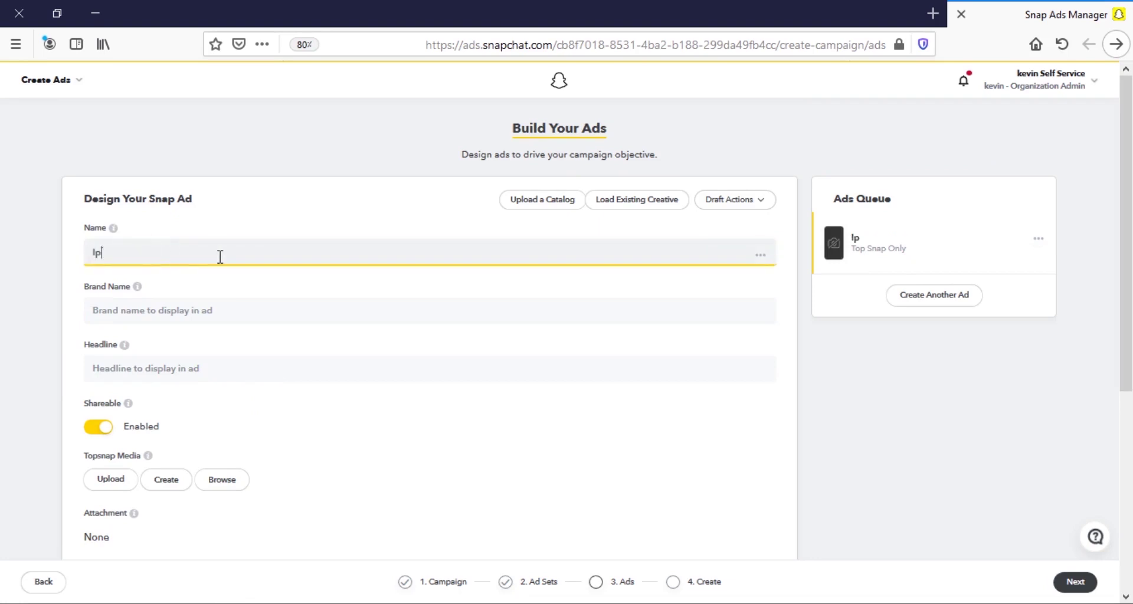
key("BackSpace")
key("BackSpace")
type("ءحم")
key("BackSpace")
left_click(214, 314)
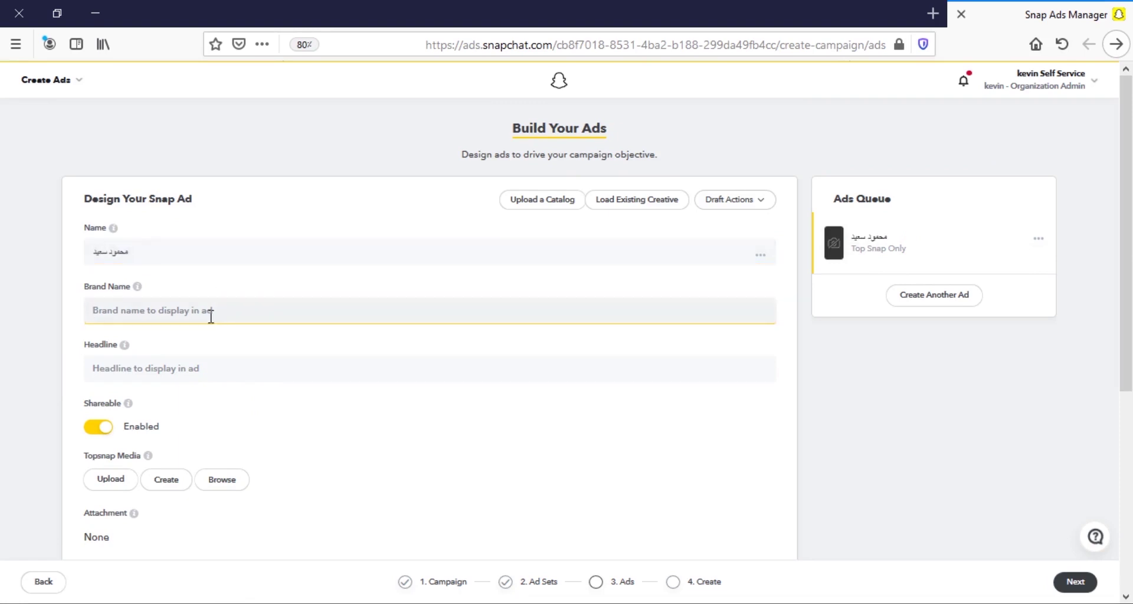
Copy the ad name into the Brand Name field.
triple_click(167, 249)
key("ctrl+c")
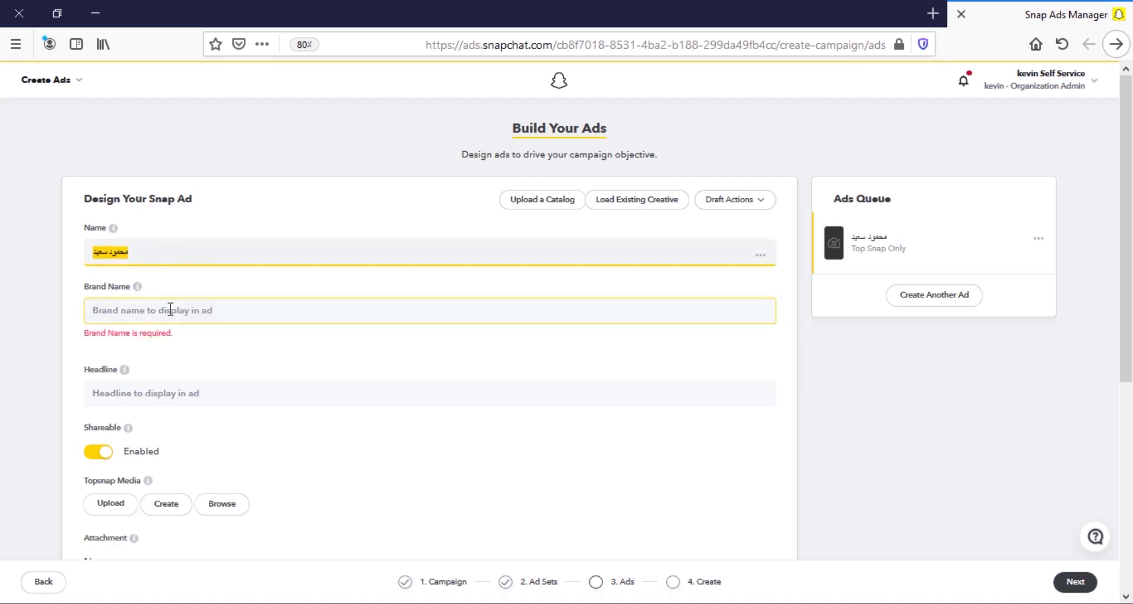
left_click(167, 308)
key("ctrl+v")
Add the Arabic headline 'ال طرق للعلاجلانات الممولة'.
left_click(119, 369)
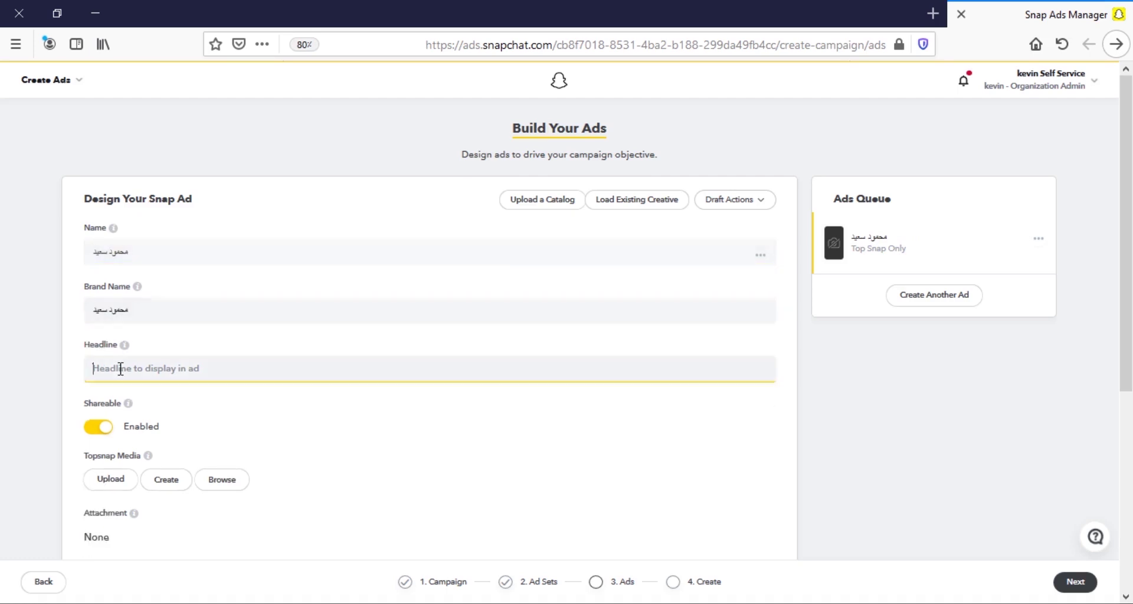
type("ال")
type(" طرق للعلاج")
type("لانات الممولة")
scroll(39, 342, "down", 2)
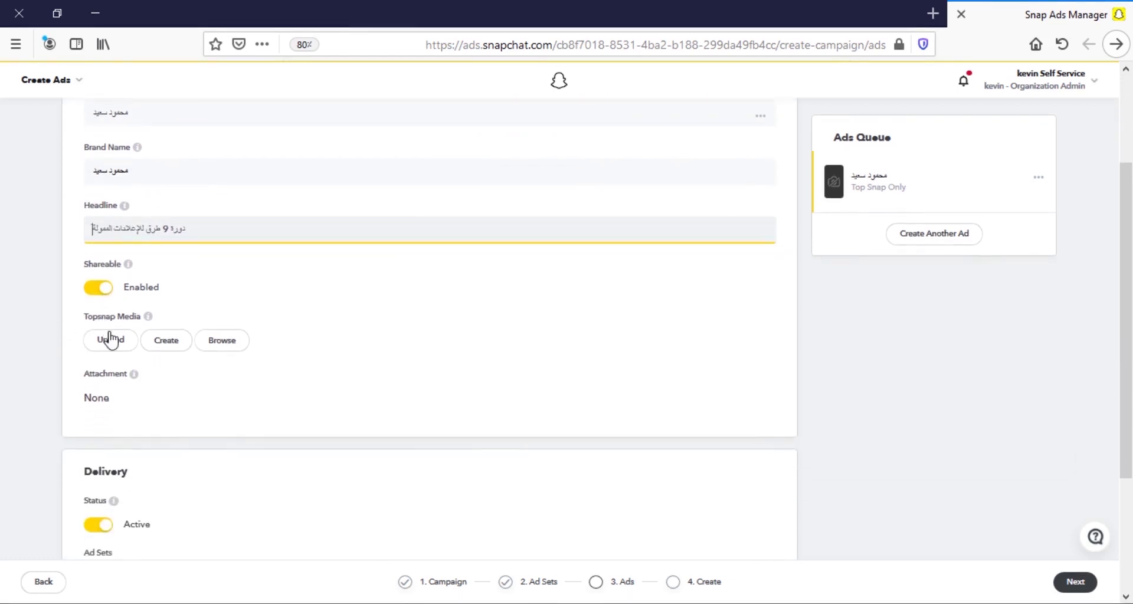
left_click(110, 339)
Upload the portrait PNG as Top Snap media, crop it to the tall frame, and preview it.
left_click(114, 340)
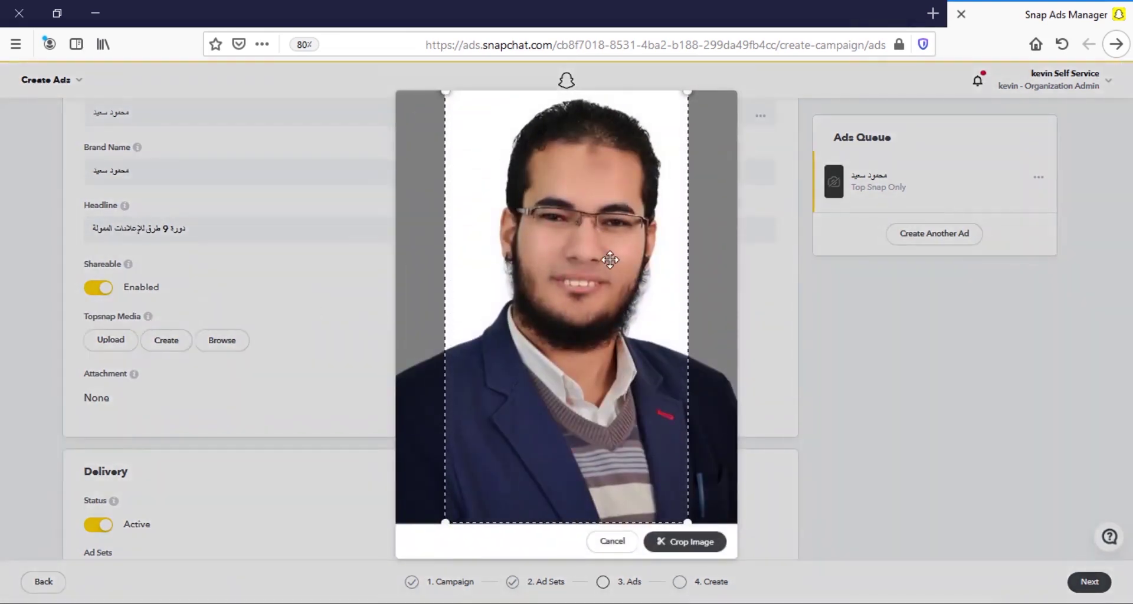
mouse_move(612, 258)
left_mouse_down()
mouse_move(653, 260)
mouse_move(587, 265)
mouse_move(606, 260)
left_mouse_up()
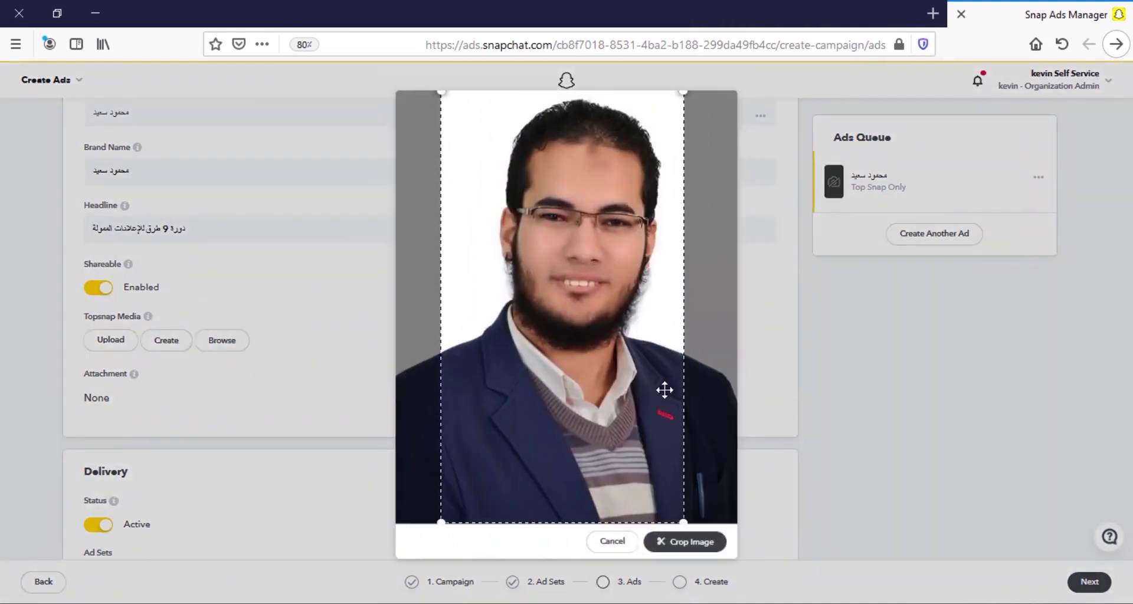
left_click(714, 542)
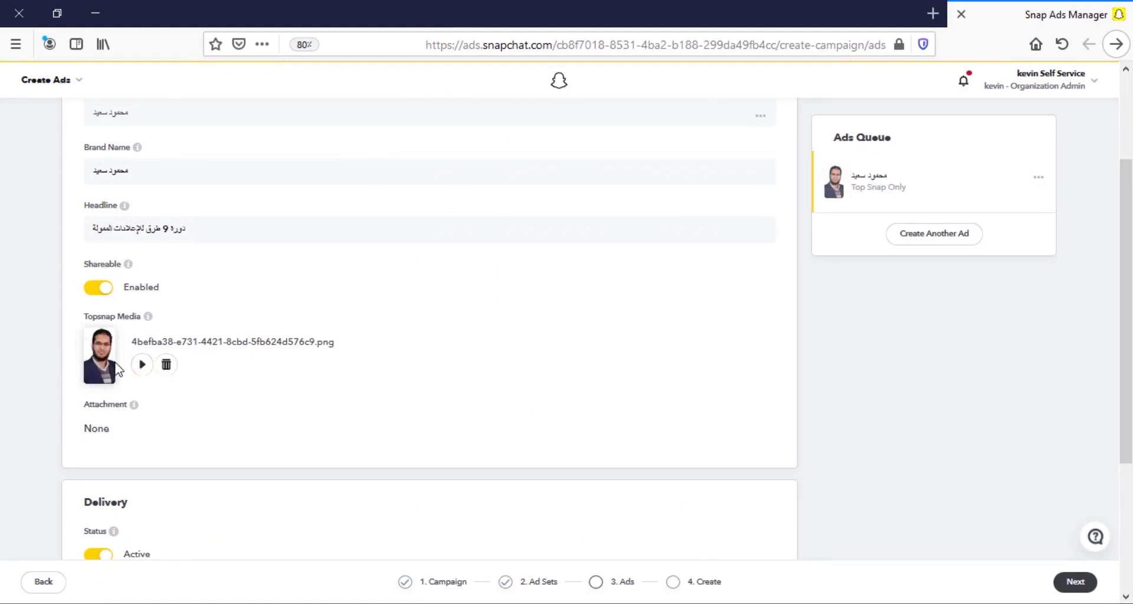
left_click(143, 366)
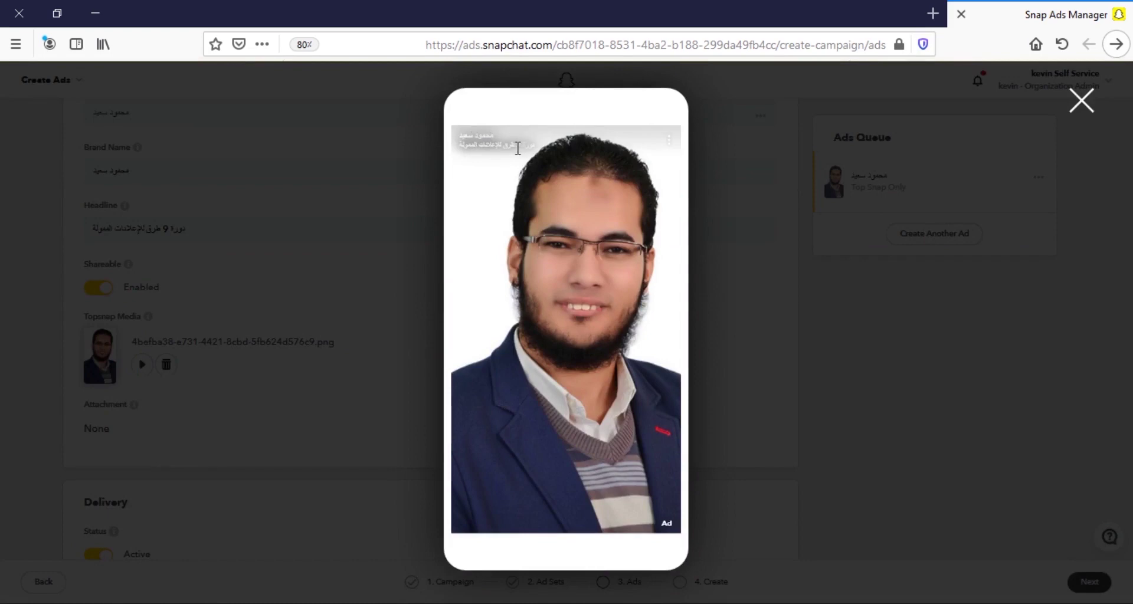
Replace the ad's name with 'Ad No1'.
left_click(802, 463)
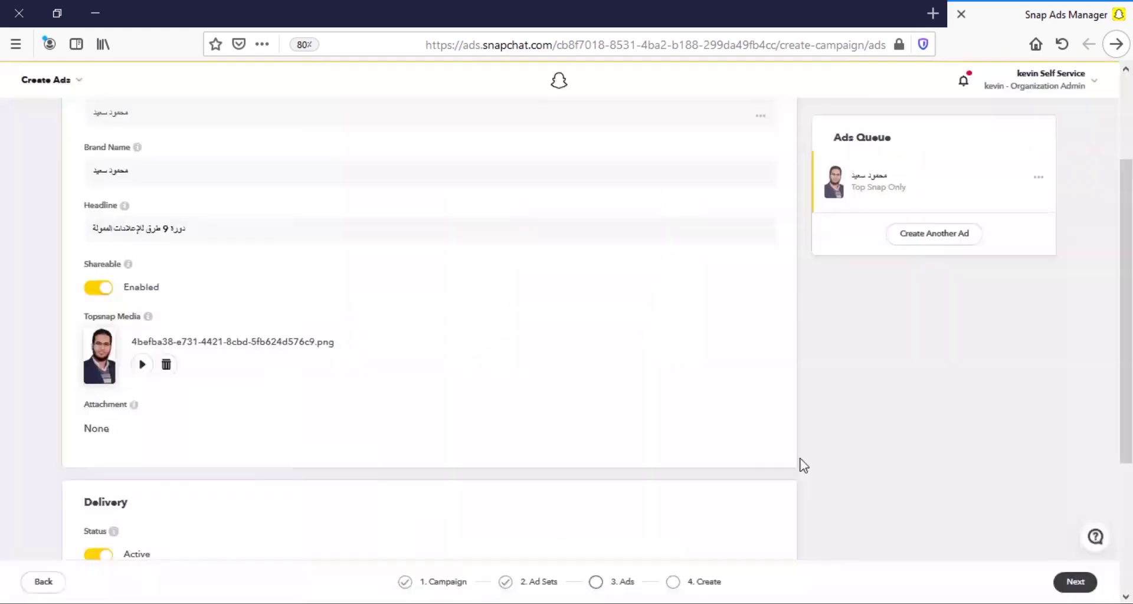
scroll(414, 405, "up", 3)
left_click(204, 253)
key("ctrl+a")
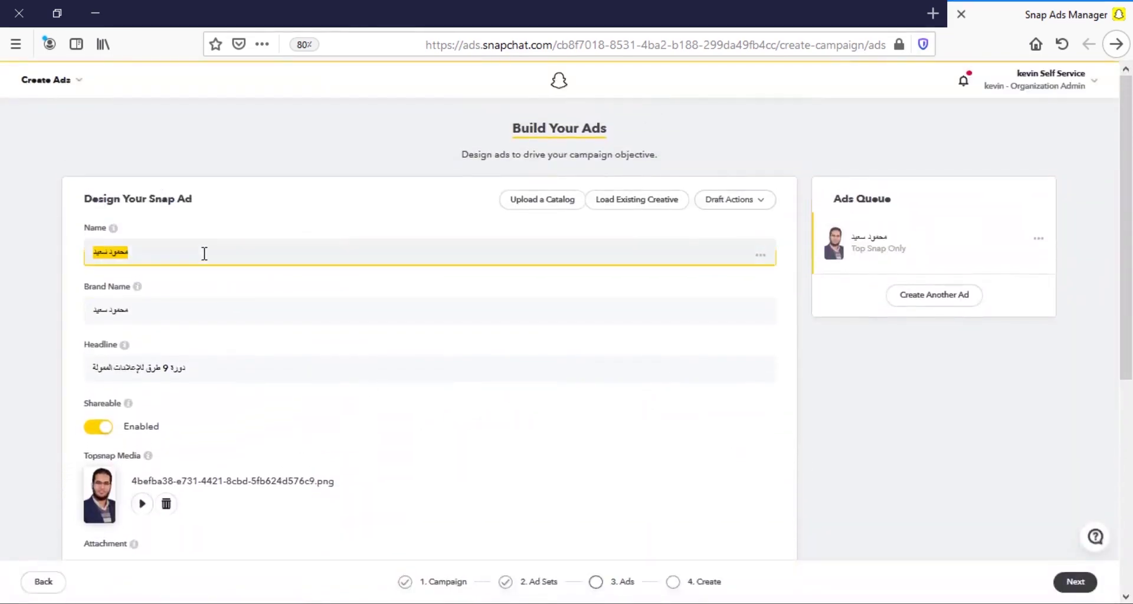
key("BackSpace")
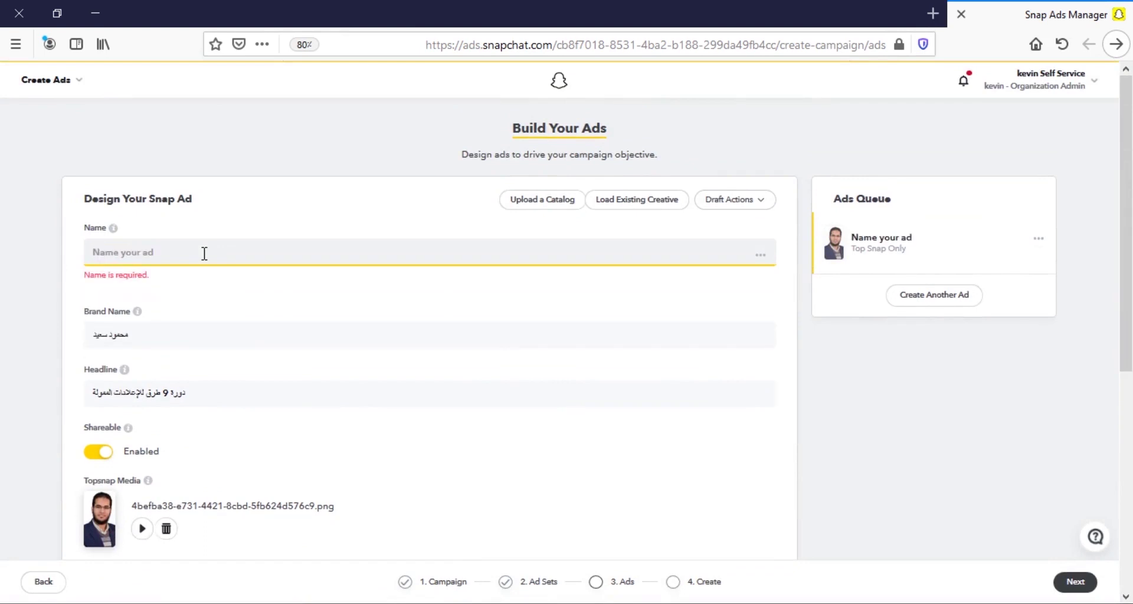
type("no")
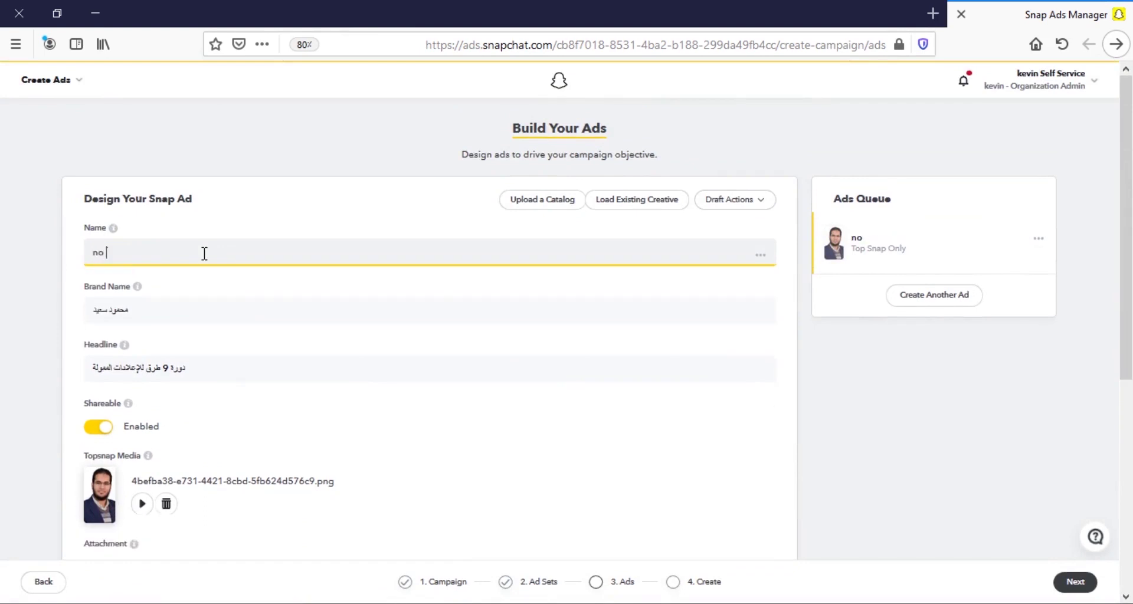
key("BackSpace")
key("BackSpace")
key("BackSpace")
type("A")
key("BackSpace")
type("Ad No")
left_click(76, 321)
Preview the Top Snap media as a snap, then close the preview.
scroll(76, 320, "down", 3)
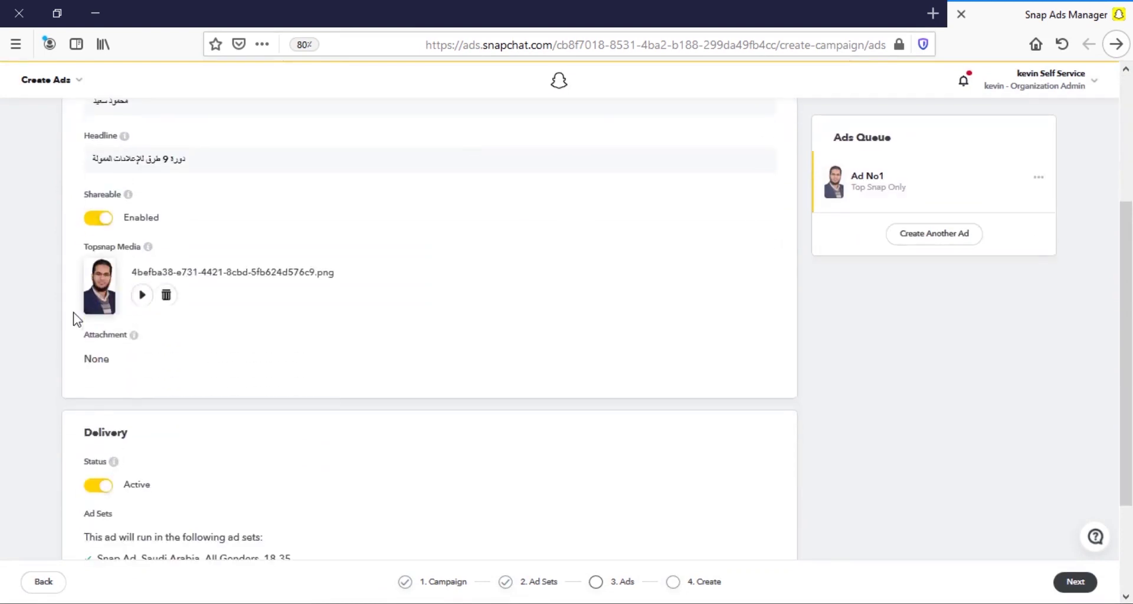
left_click(142, 295)
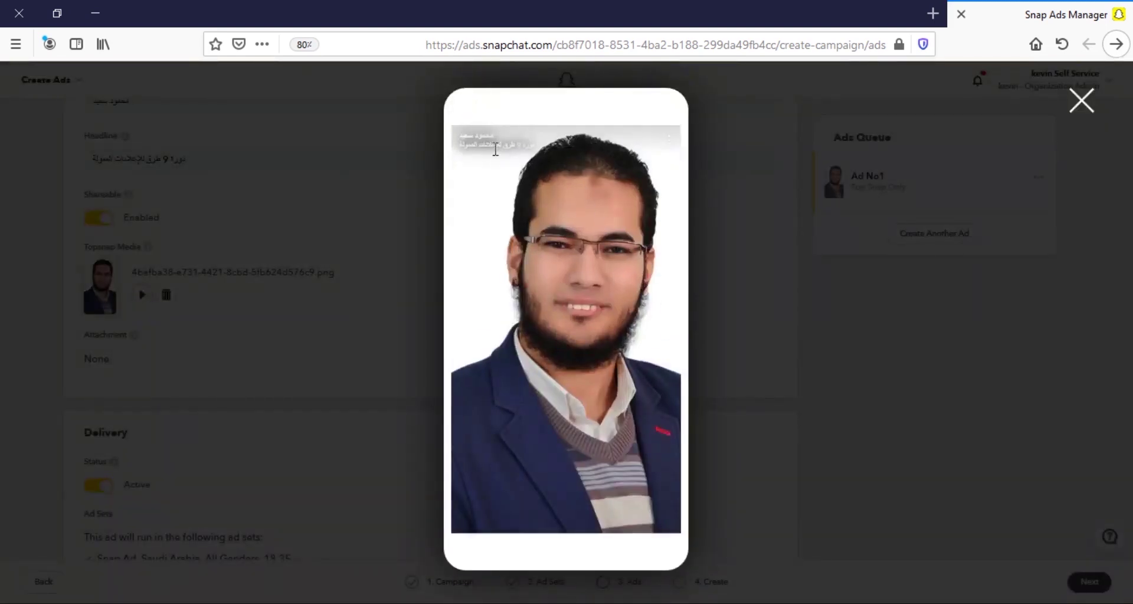
left_click(508, 160)
left_click(836, 516)
scroll(362, 389, "down", 2)
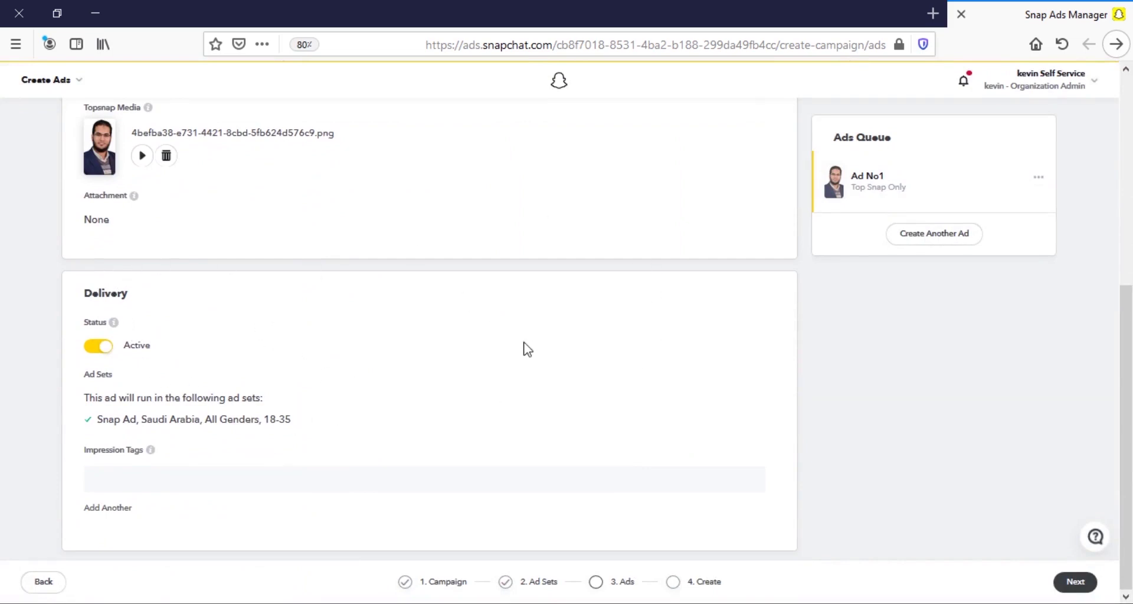
On Review & Publish, check the ACTIVE status, start date, and $20.00 / $3,000.00 spend caps.
left_click(1075, 584)
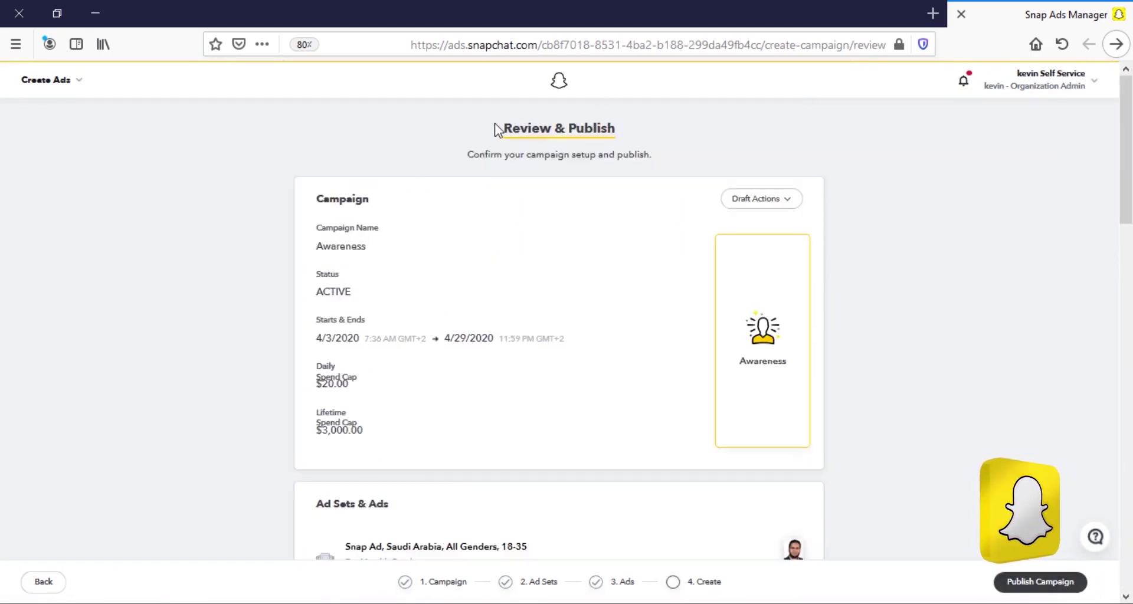
left_click_drag(502, 128, 617, 133)
left_click(617, 132)
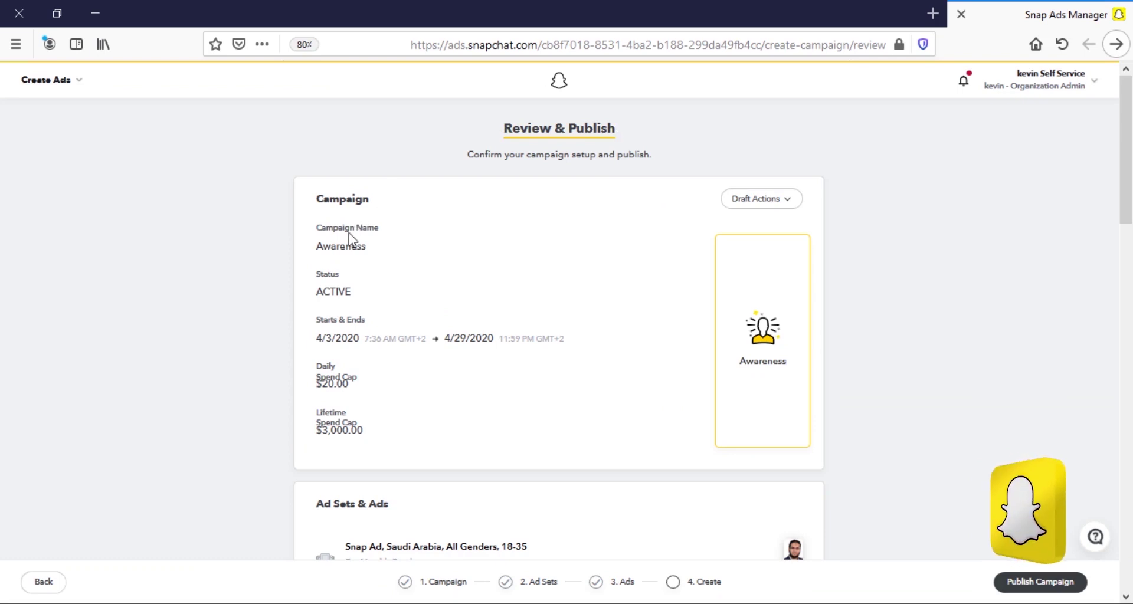
double_click(333, 293)
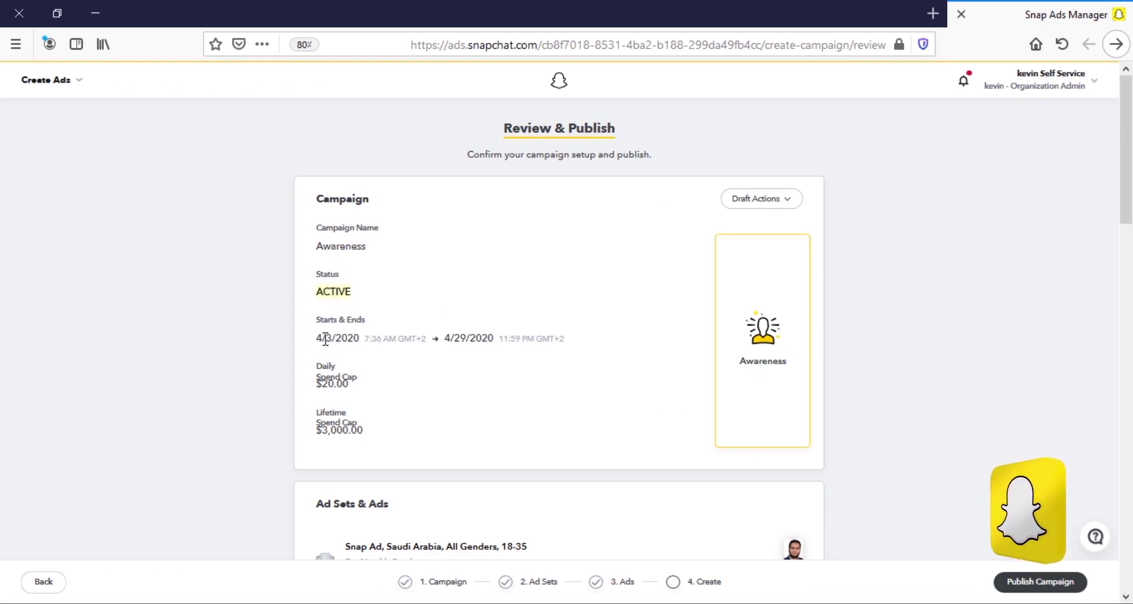
left_click_drag(319, 339, 412, 339)
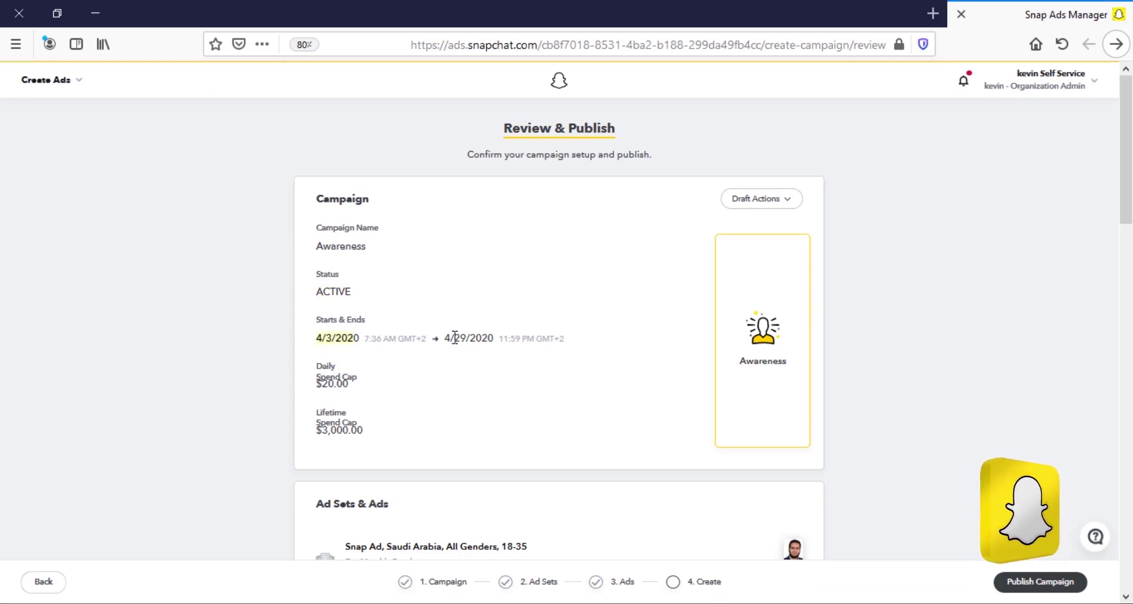
scroll(456, 343, "down", 2)
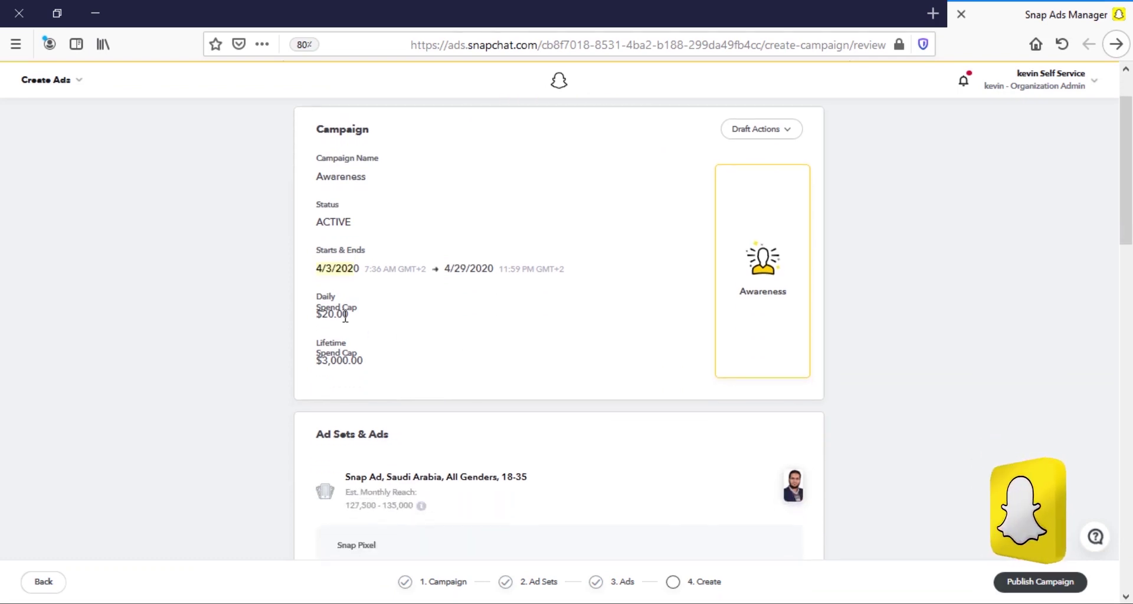
left_click_drag(322, 314, 334, 314)
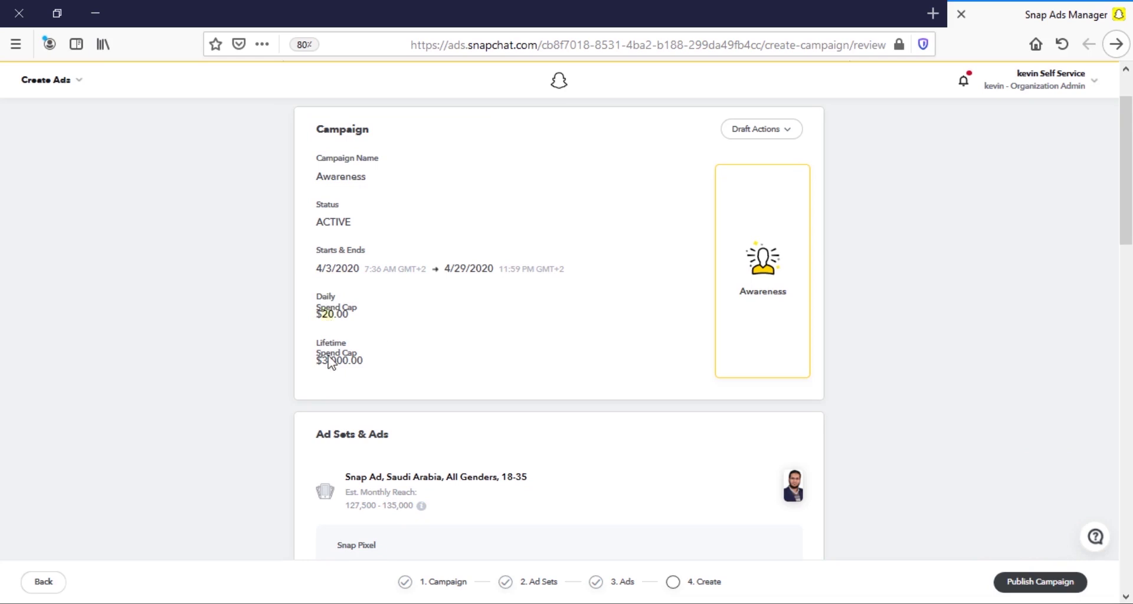
triple_click(333, 363)
Scroll to the ad set summary and check its Automatic Placement setting.
scroll(366, 354, "down", 4)
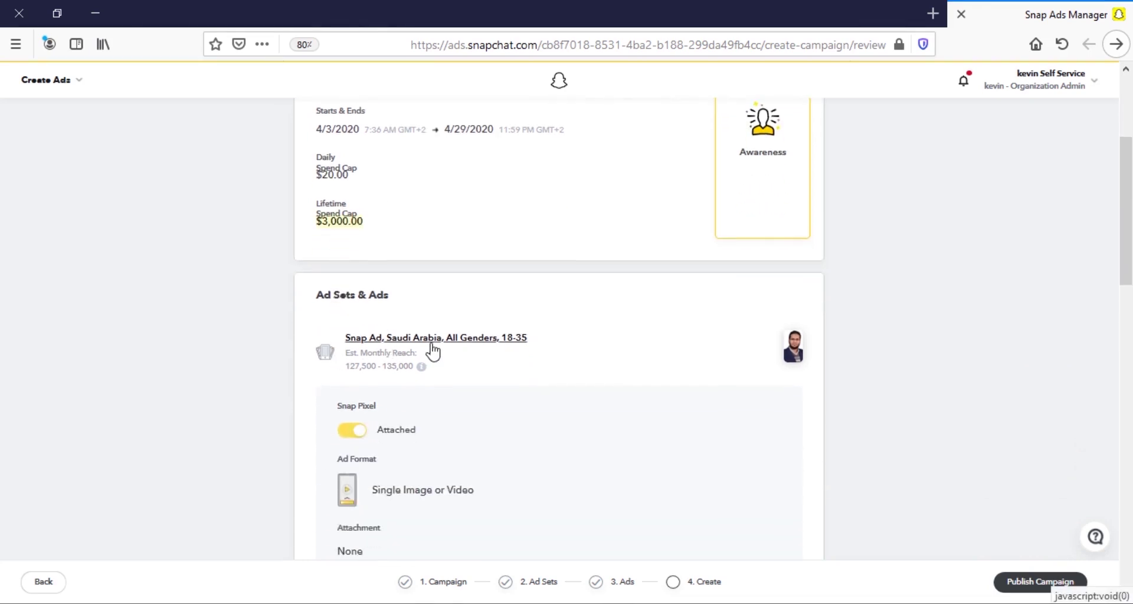
scroll(497, 345, "down", 4)
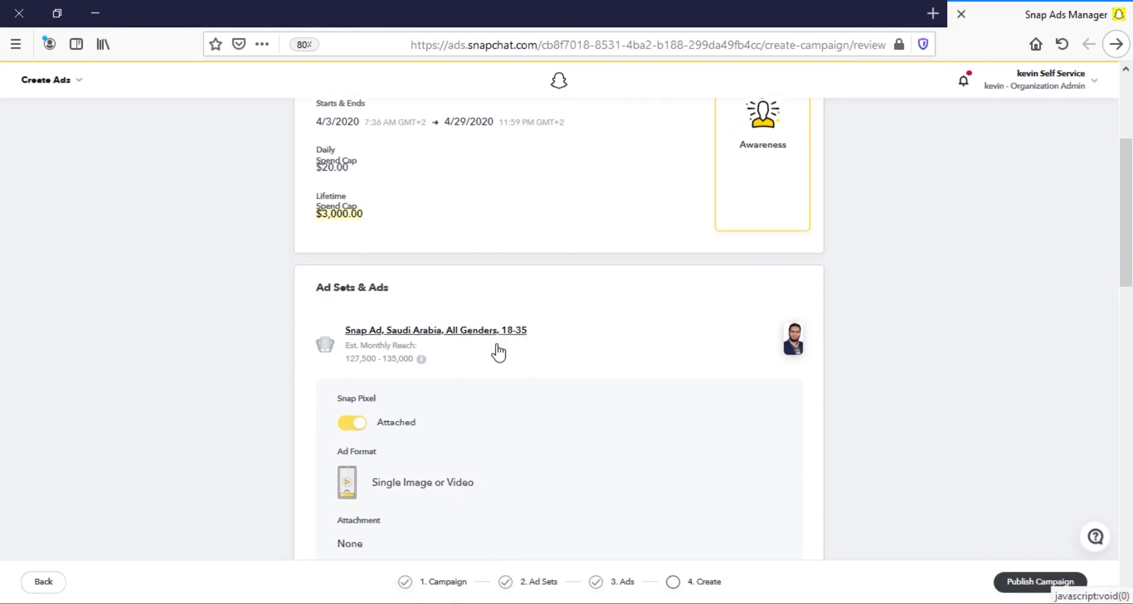
scroll(497, 345, "down", 2)
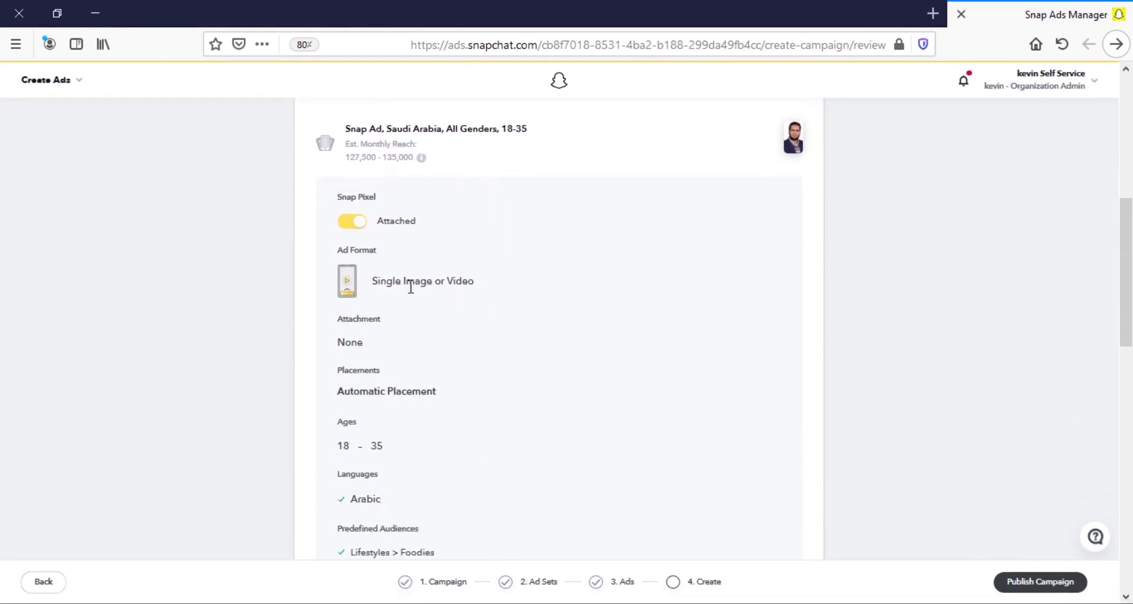
scroll(410, 284, "down", 4)
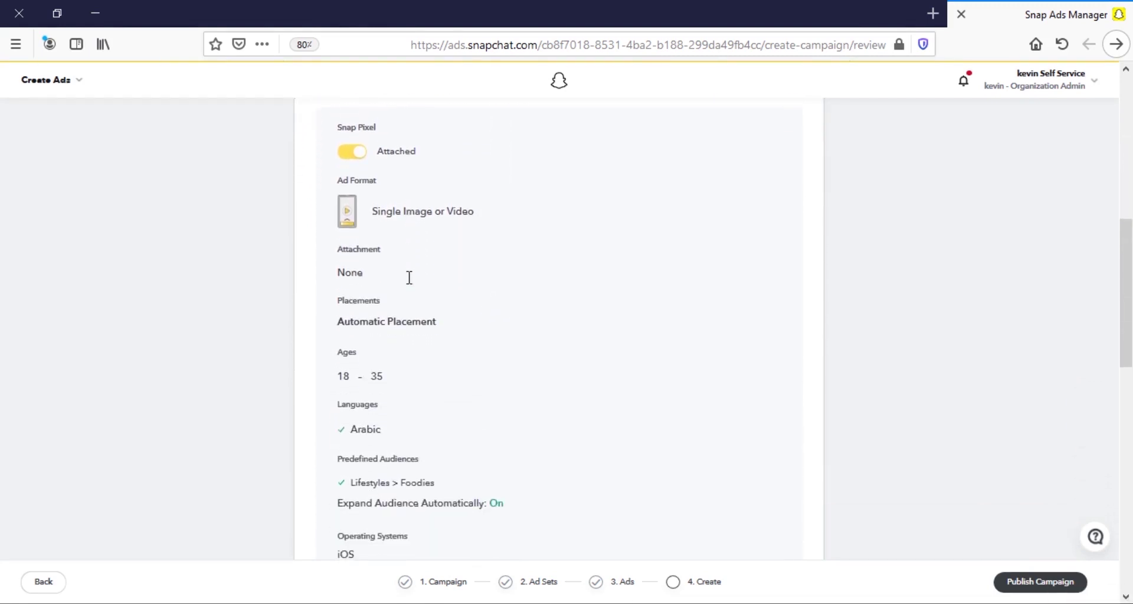
double_click(386, 256)
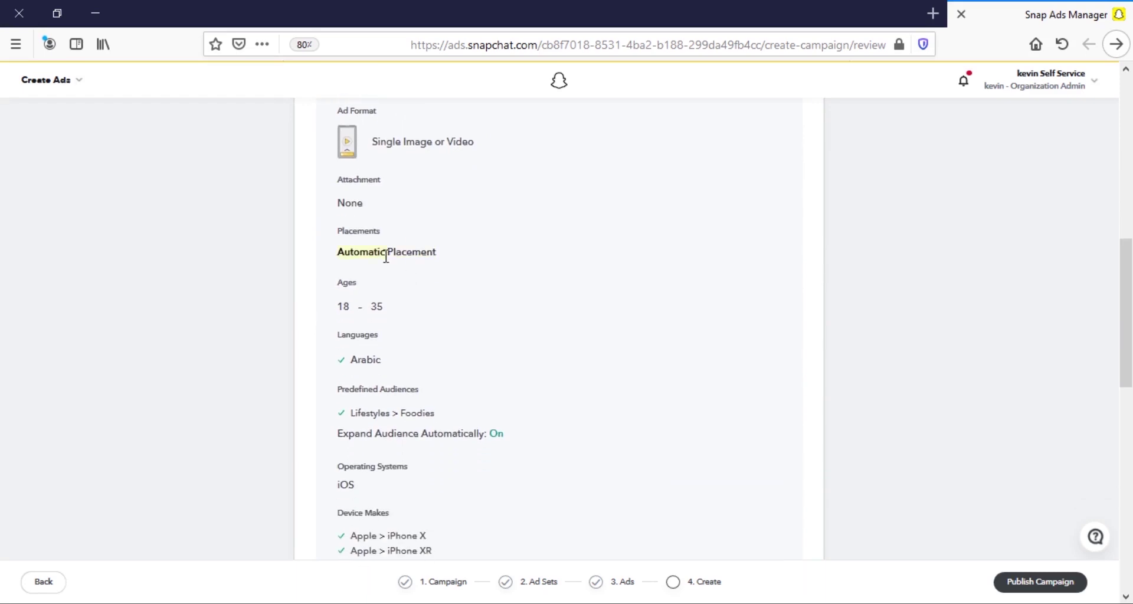
left_click(386, 255)
Check the targeted device makes and the lifetime budget in the ad set summary.
scroll(400, 250, "down", 2)
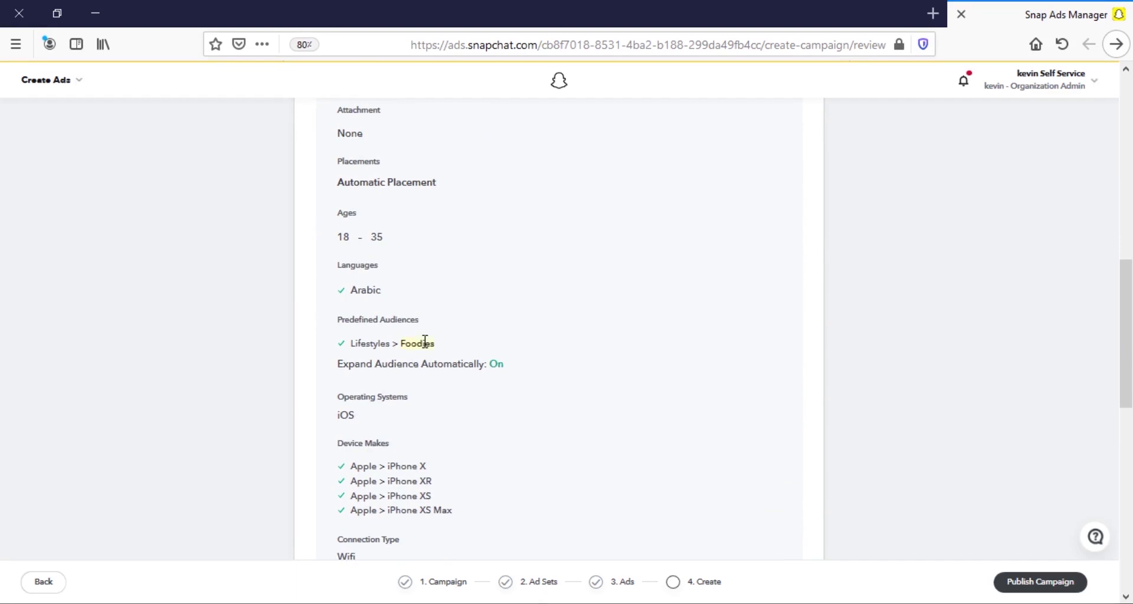
scroll(422, 342, "down", 2)
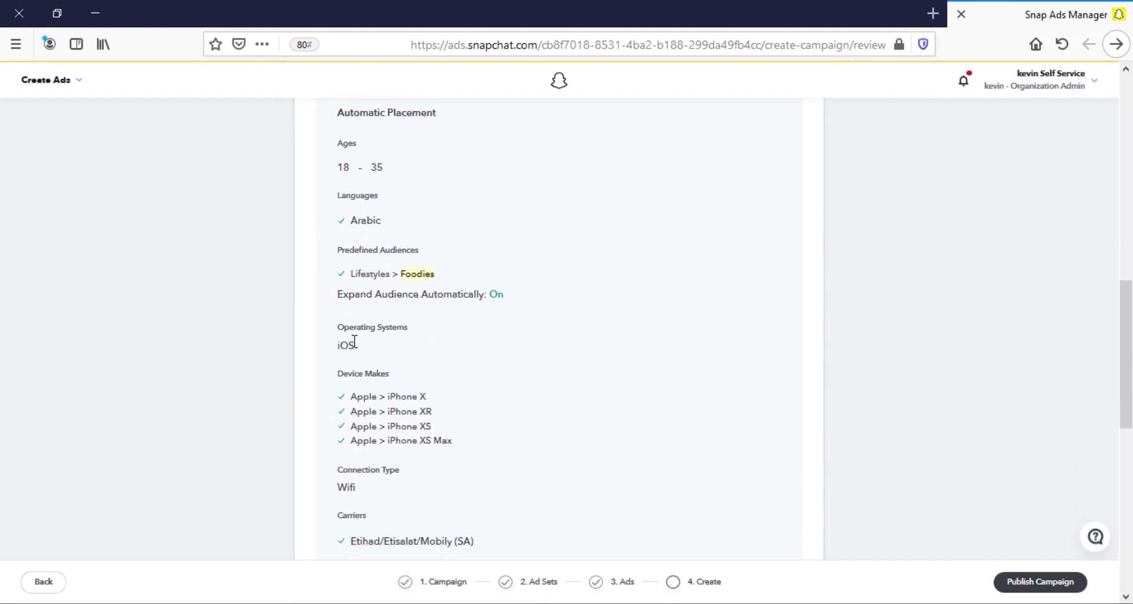
scroll(353, 342, "down", 2)
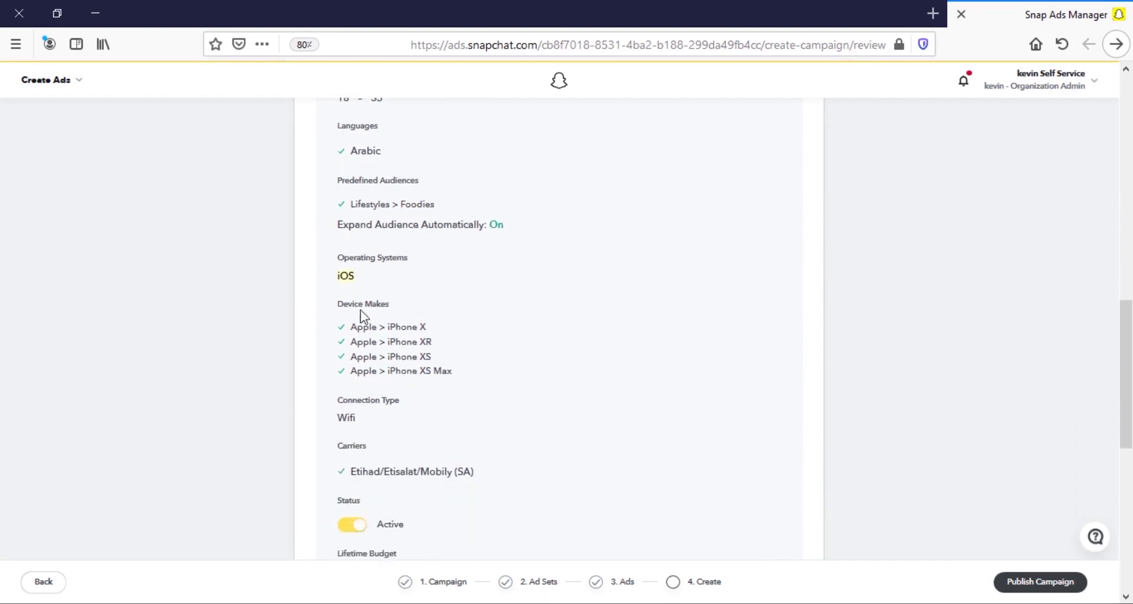
left_click_drag(351, 308, 462, 378)
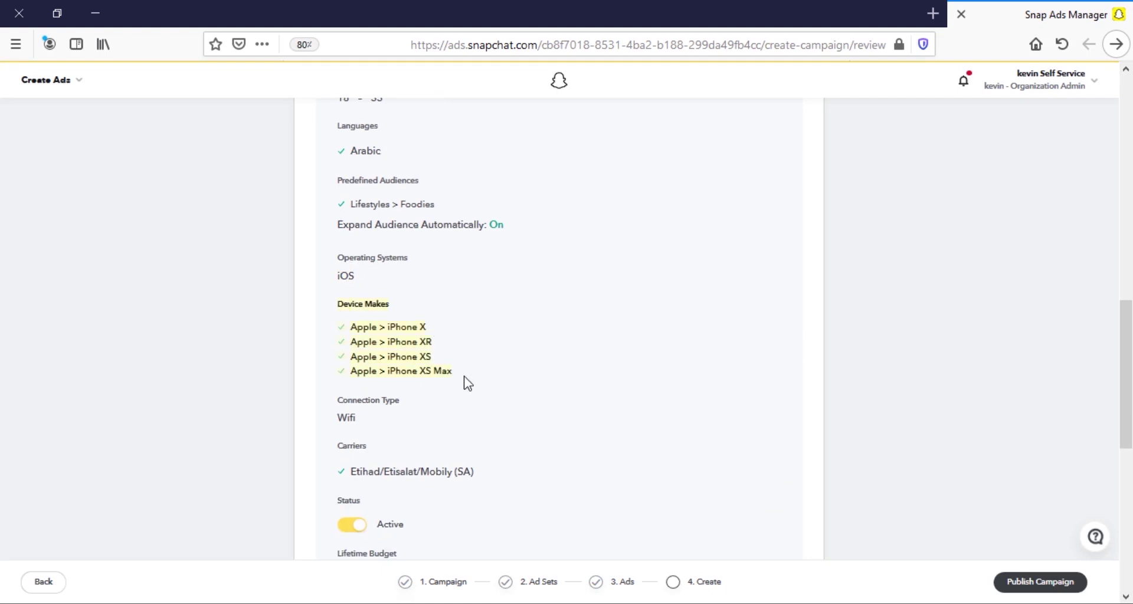
left_click(468, 383)
scroll(468, 381, "down", 4)
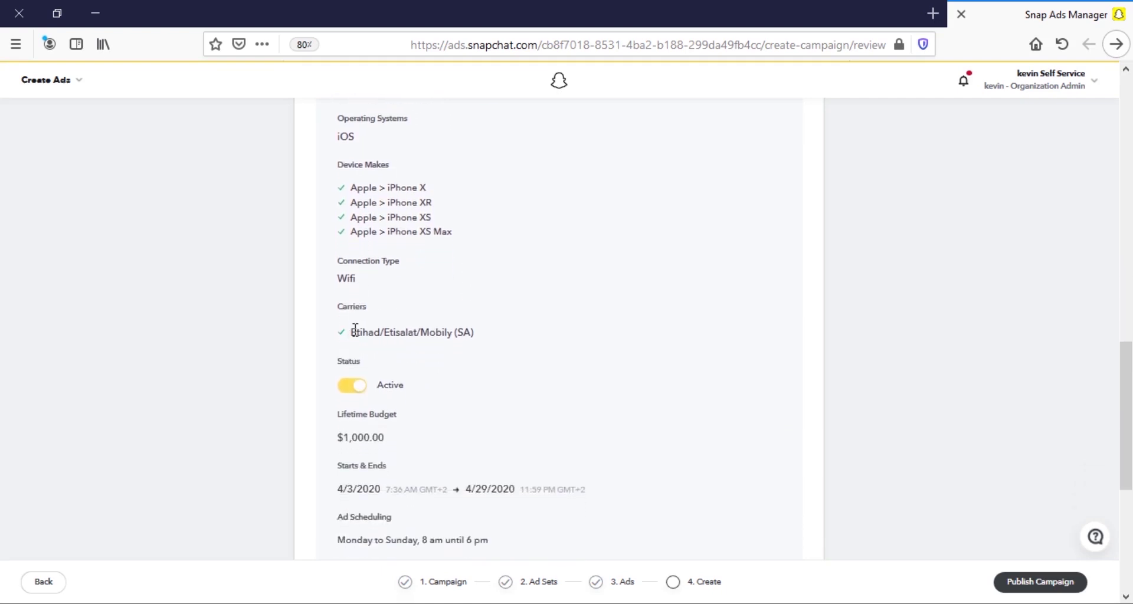
scroll(433, 333, "down", 6)
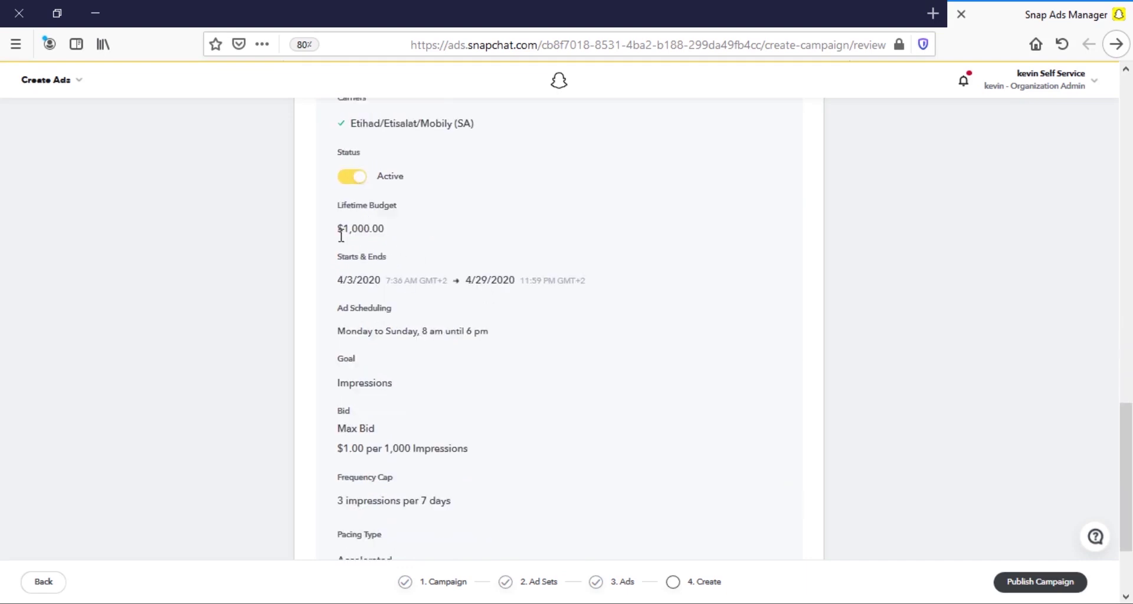
left_click_drag(341, 236, 445, 263)
left_click(444, 264)
scroll(455, 287, "down", 4)
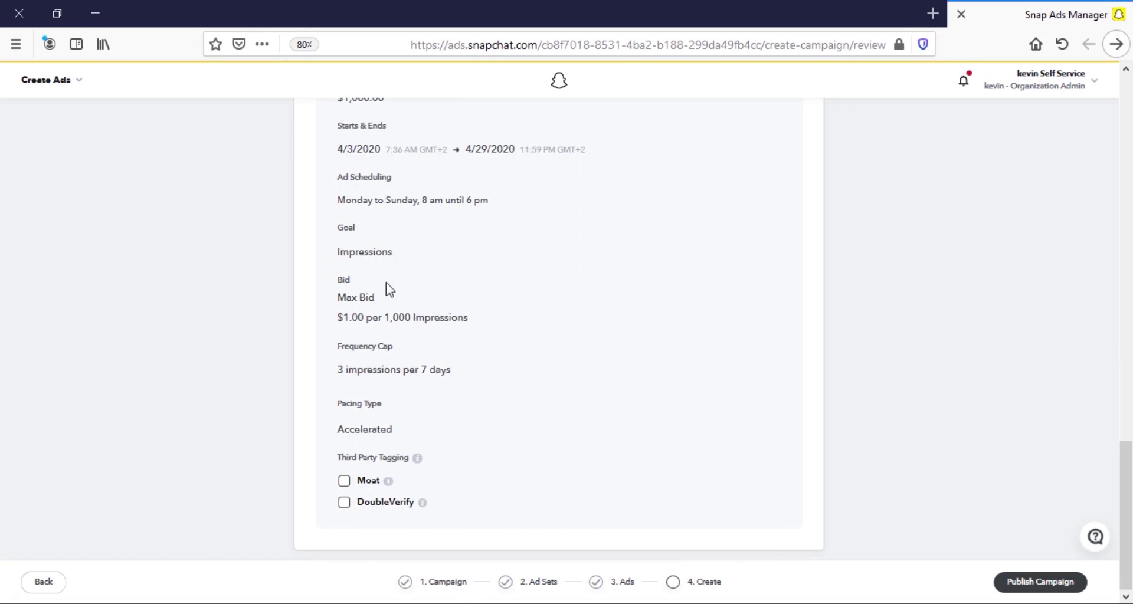
Publish the Awareness campaign and choose Manage Campaign in the success dialog.
left_click(1040, 585)
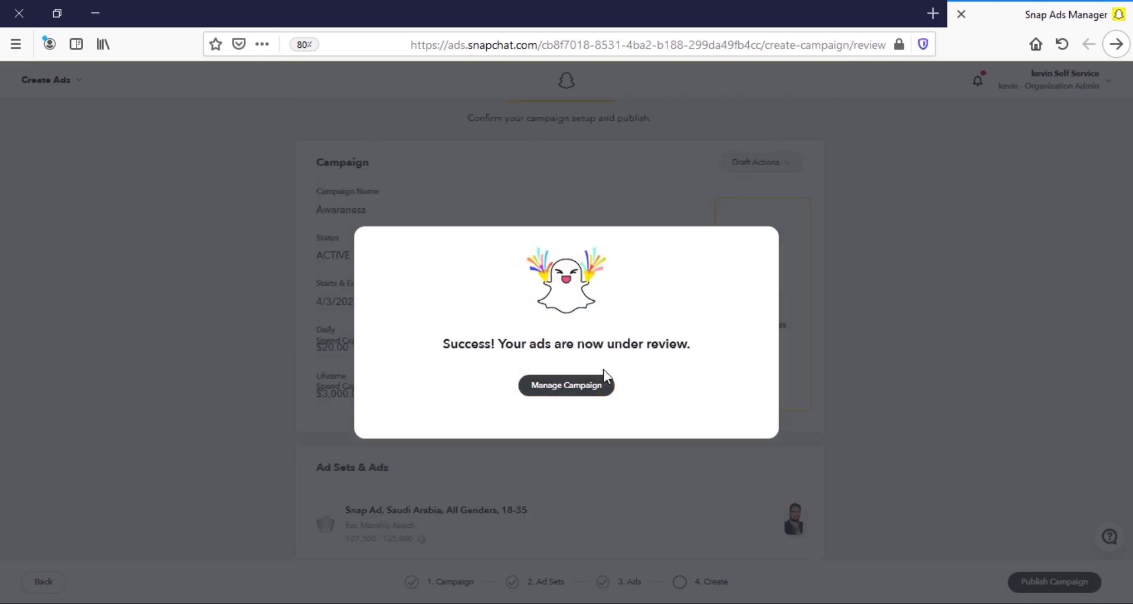
left_click(576, 391)
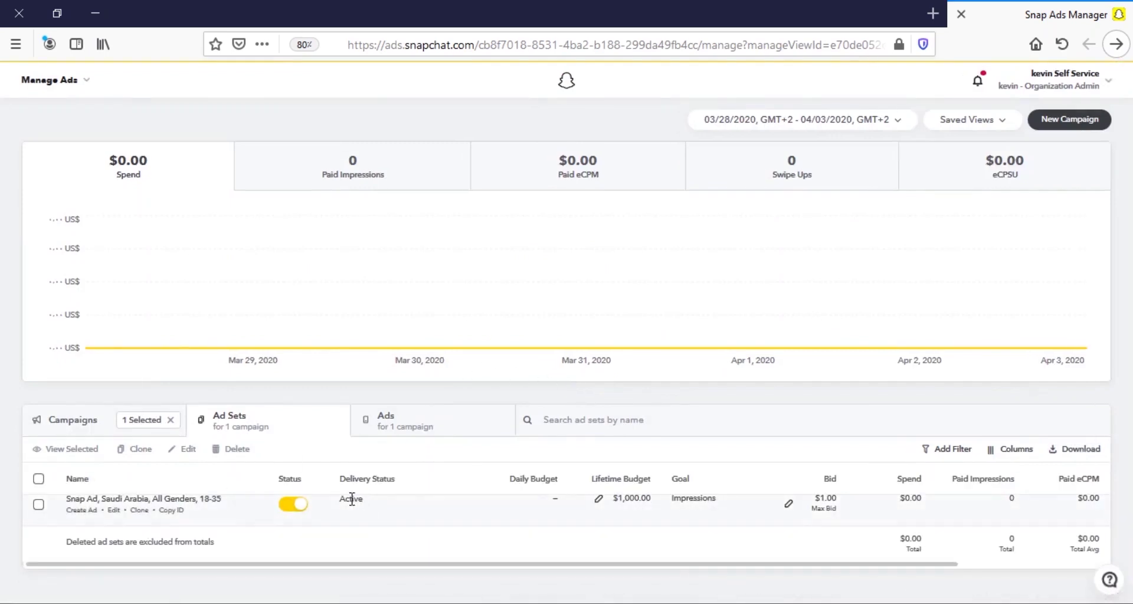
Switch to the Manage Ads section and scroll down to the Campaigns table.
left_click(80, 81)
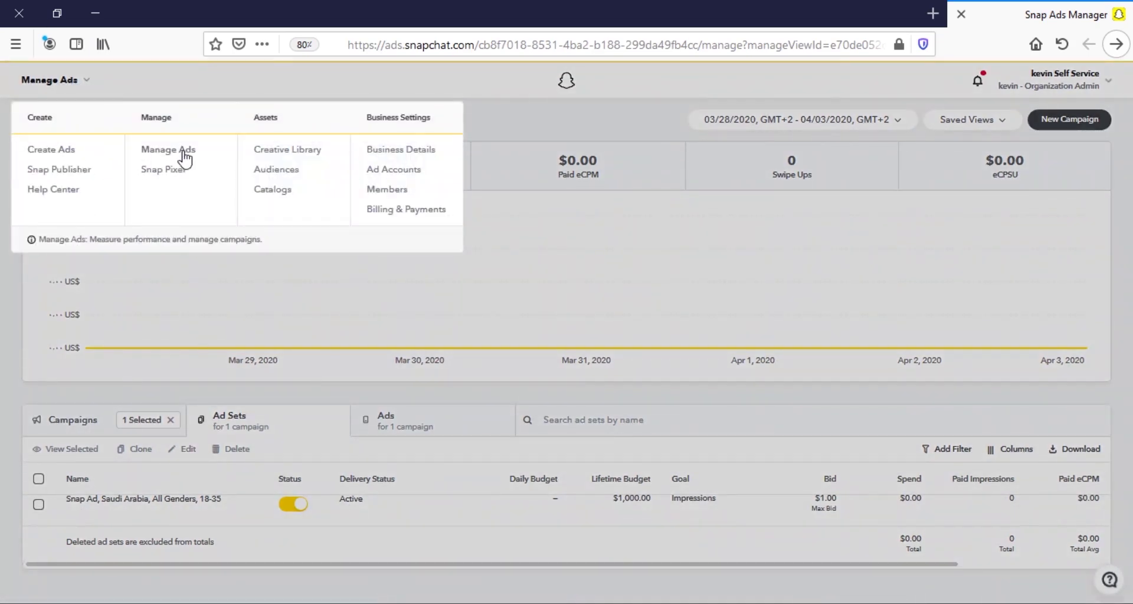
left_click(185, 156)
scroll(507, 334, "down", 1)
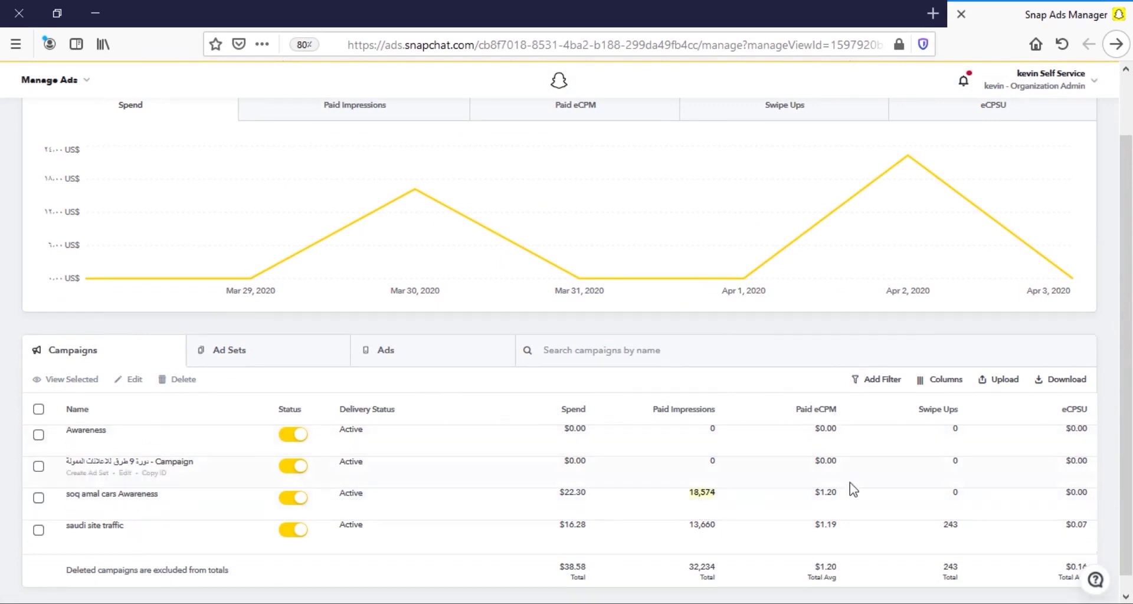
Highlight the $1.20 Paid eCPM value and the campaign rows, then clear the highlight.
left_click_drag(813, 500, 835, 491)
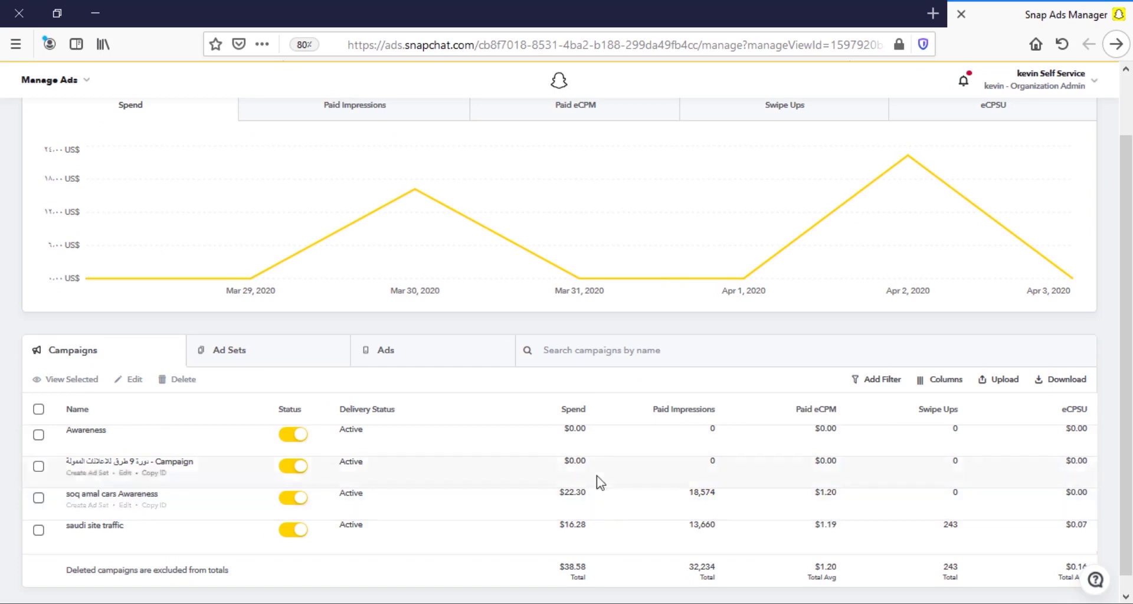
left_click_drag(680, 496, 943, 500)
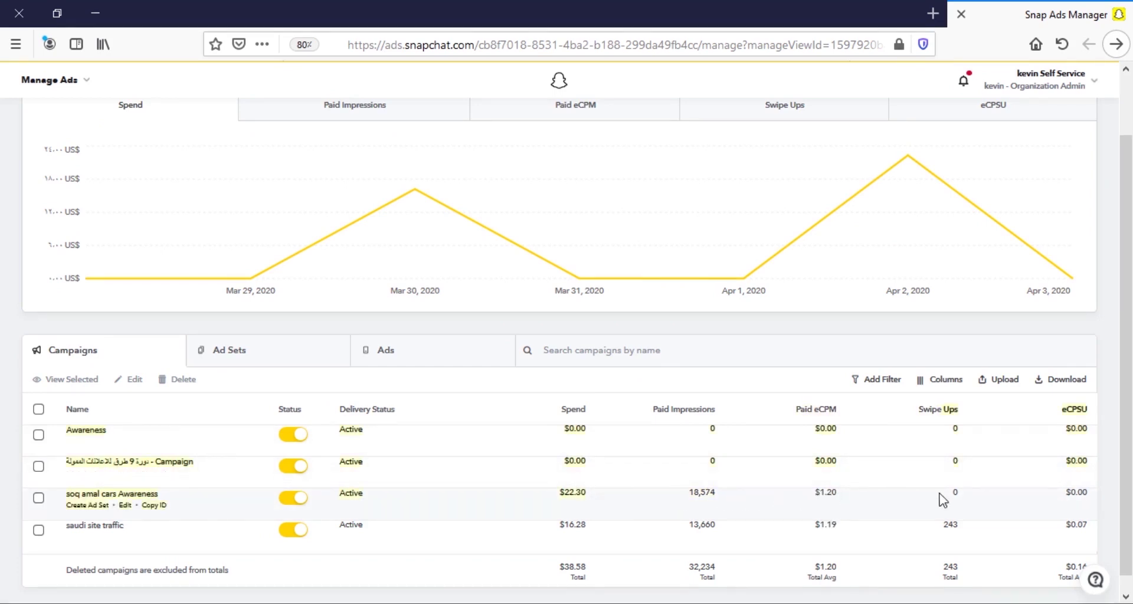
left_click(732, 508)
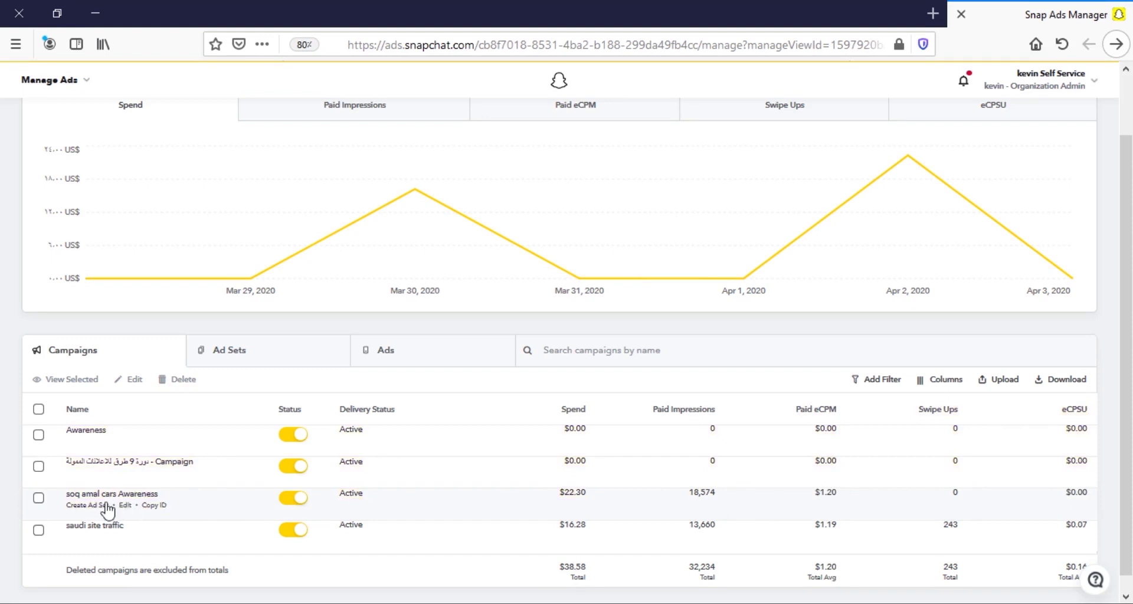